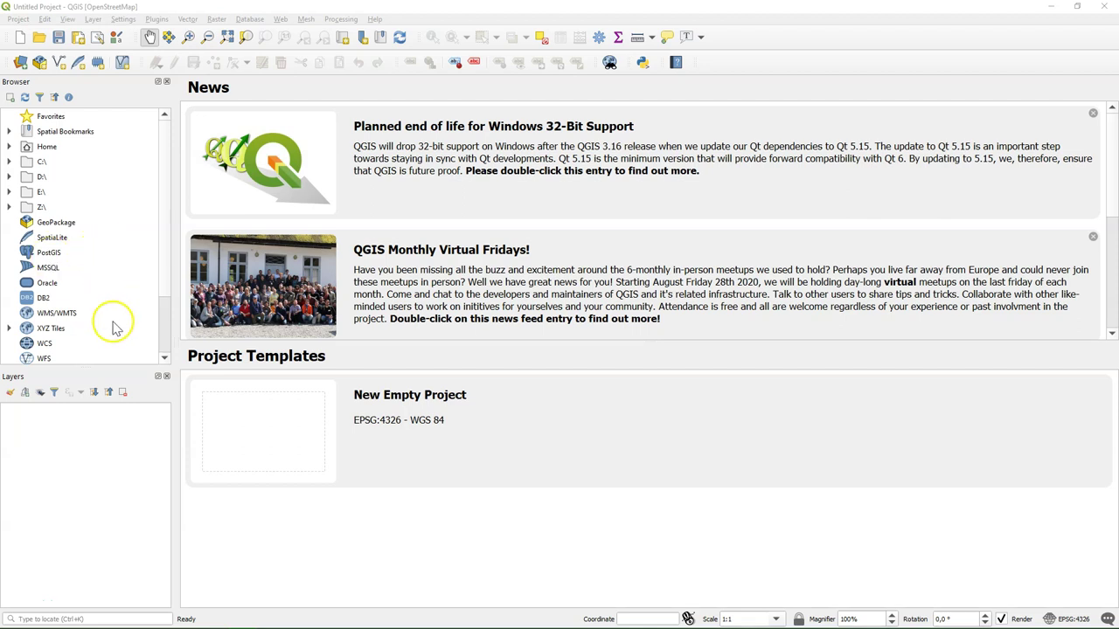
Step: Dock the Layers panel as a tab beside the Browser panel and bring Layers to the front
left_click(66, 376)
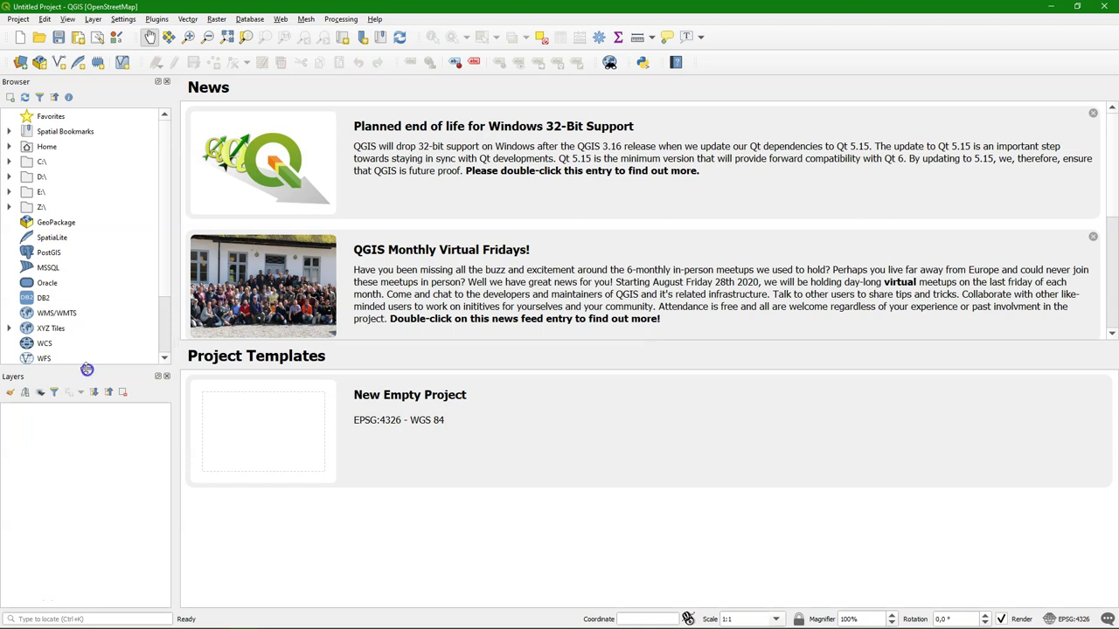
left_click_drag(86, 369, 85, 250)
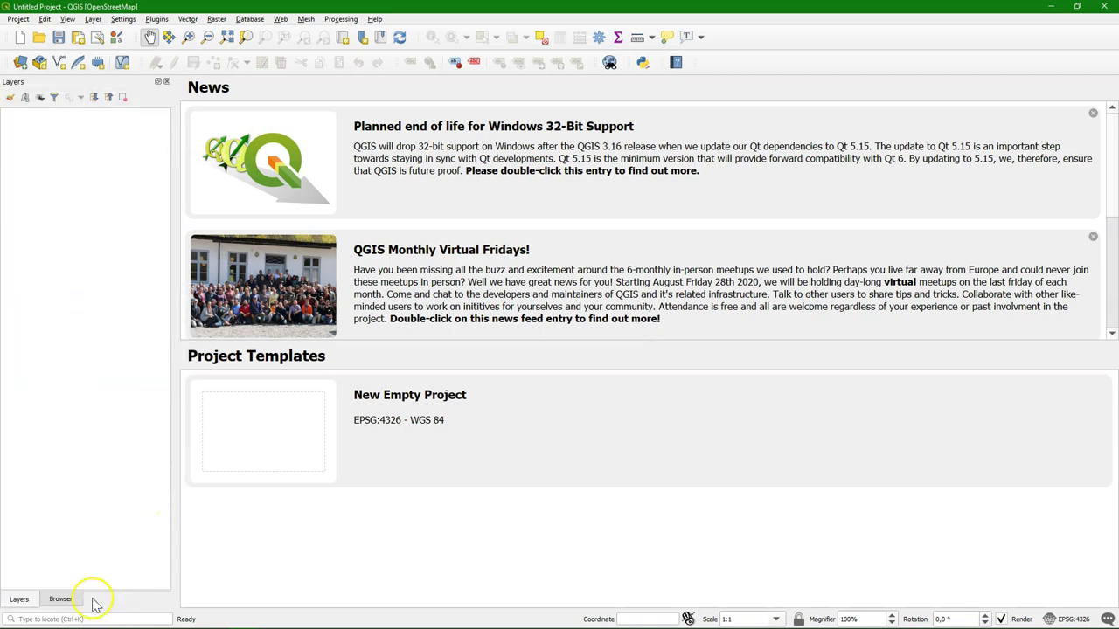
left_click(63, 601)
left_click(8, 601)
Step: Load the World Map country-outline layer by entering 'world' in the Coordinate field
left_click(630, 617)
type("worl")
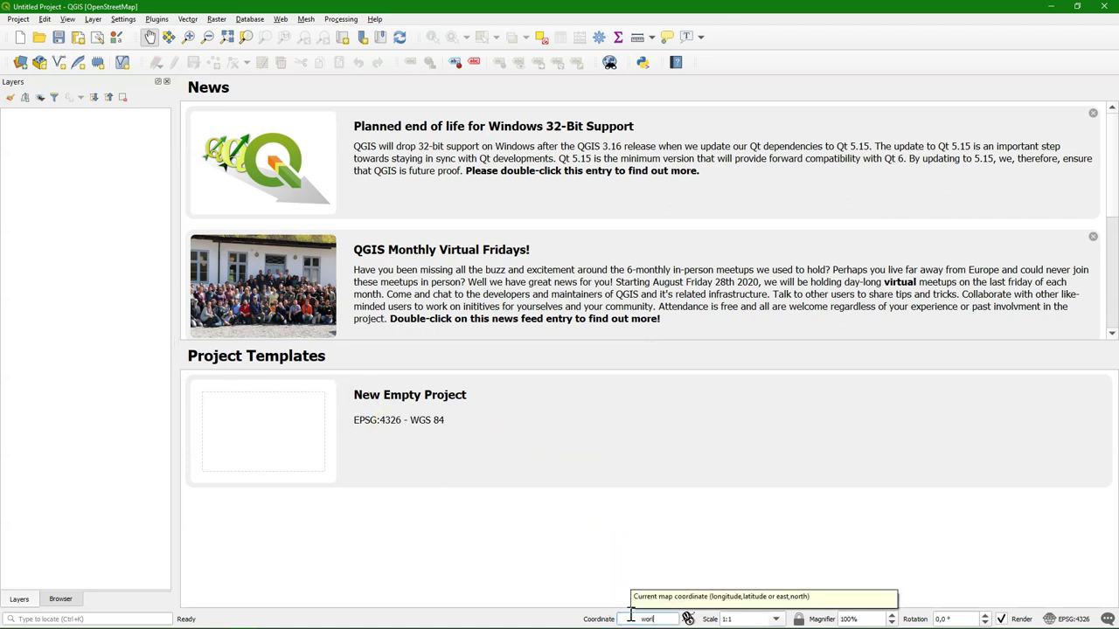
type("d")
key("Return")
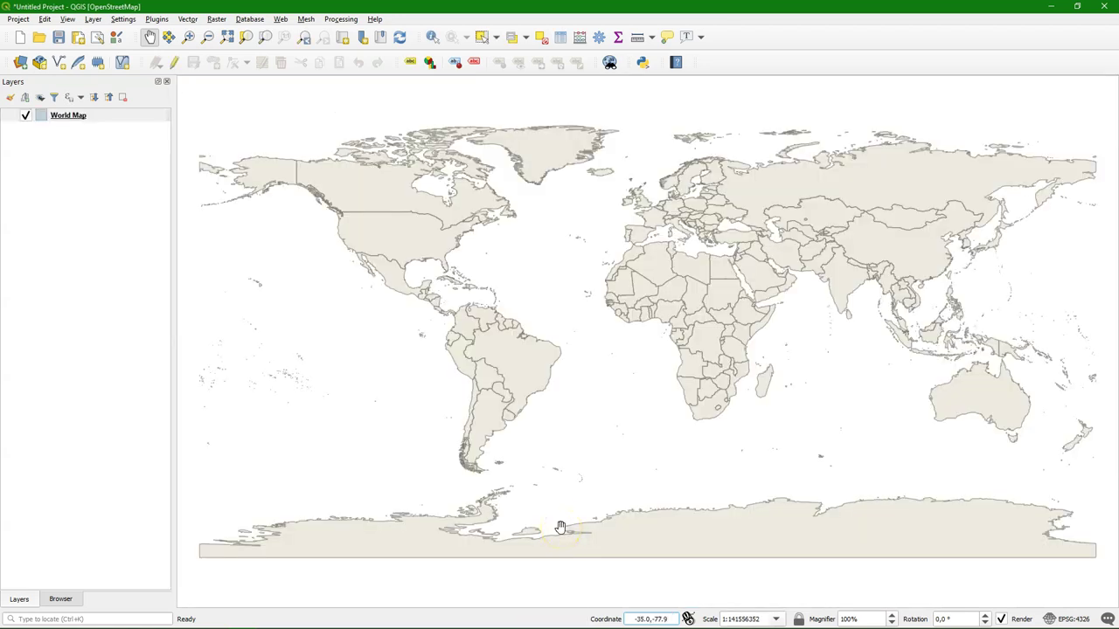
Step: Zoom the map onto the Middle East with a Zoom In box
left_click(188, 38)
left_click_drag(711, 224, 787, 309)
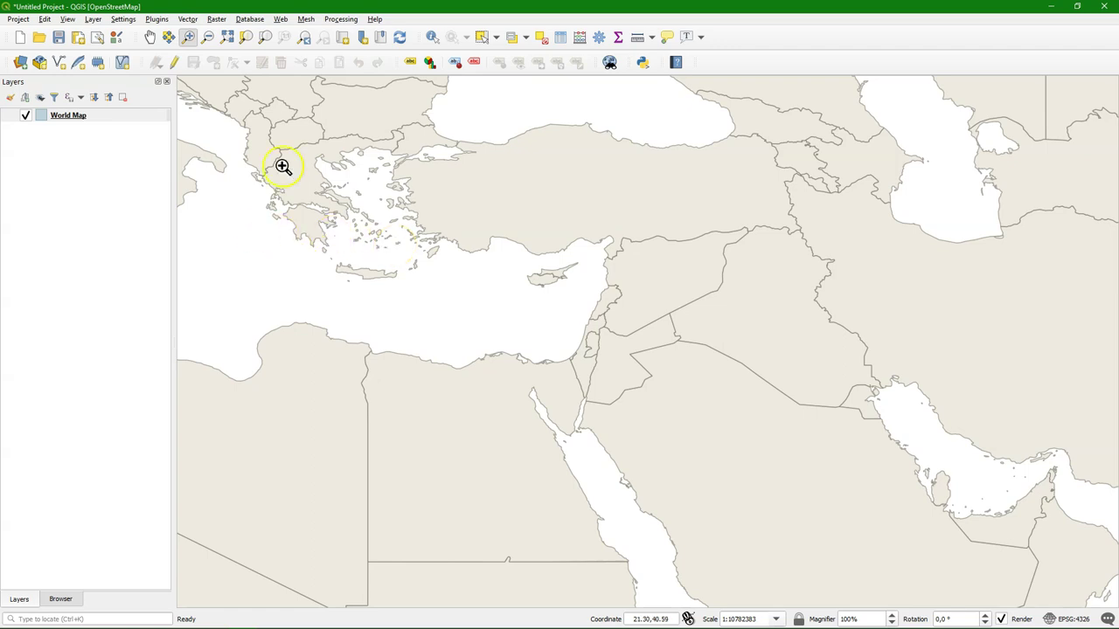
left_click(156, 19)
Step: Search 'geocoding' in the plugin manager, install the GeoCoding plugin, and close the manager
left_click(183, 35)
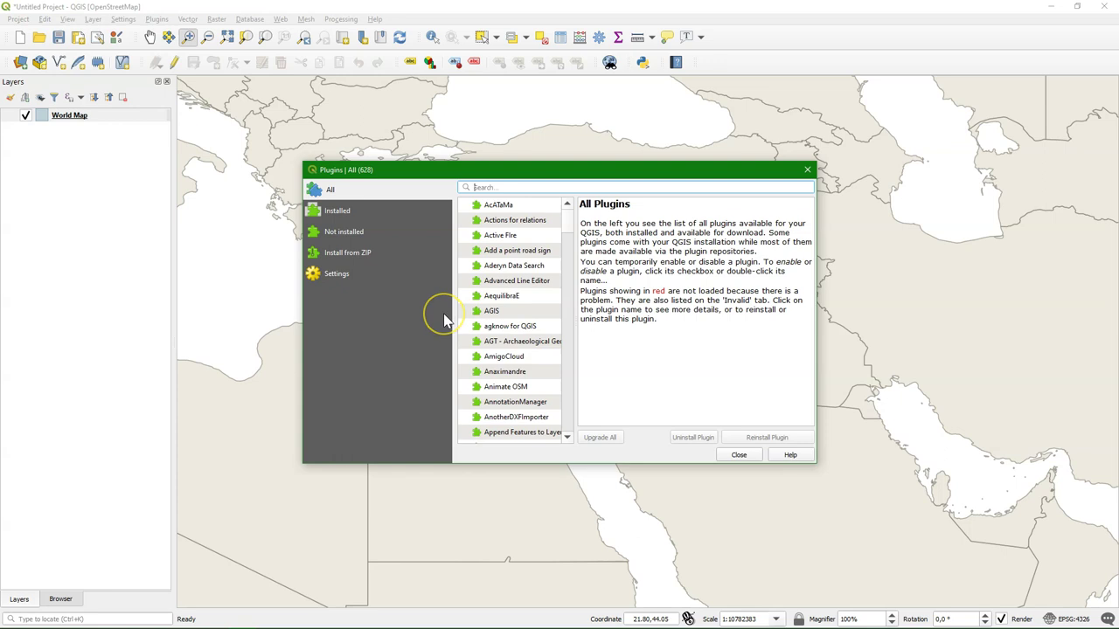
type("geocoding")
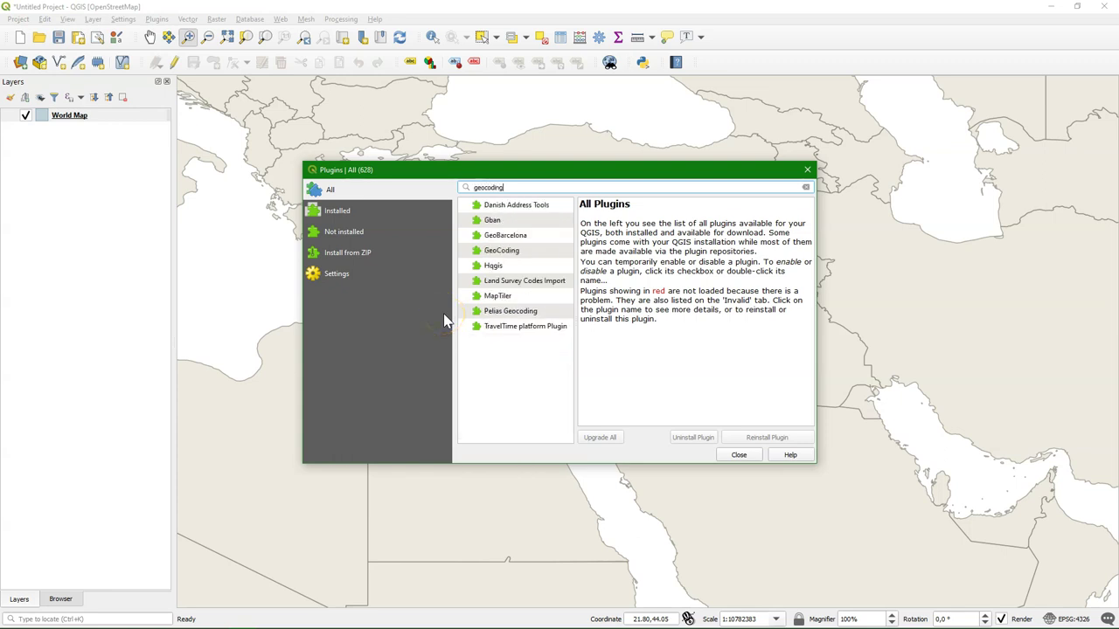
left_click(489, 253)
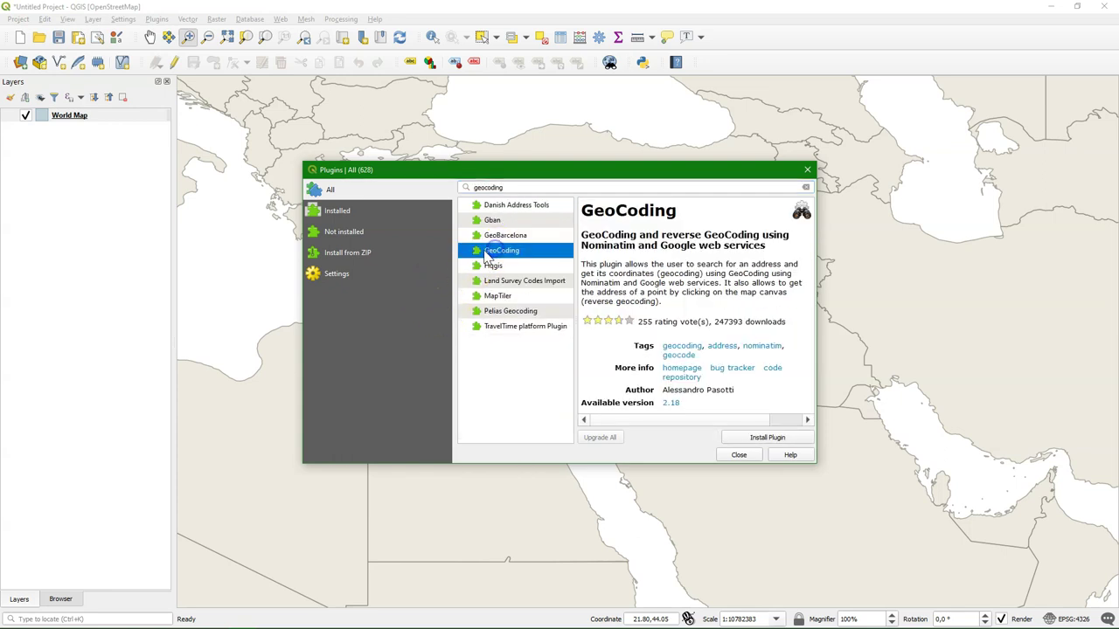
left_click(759, 438)
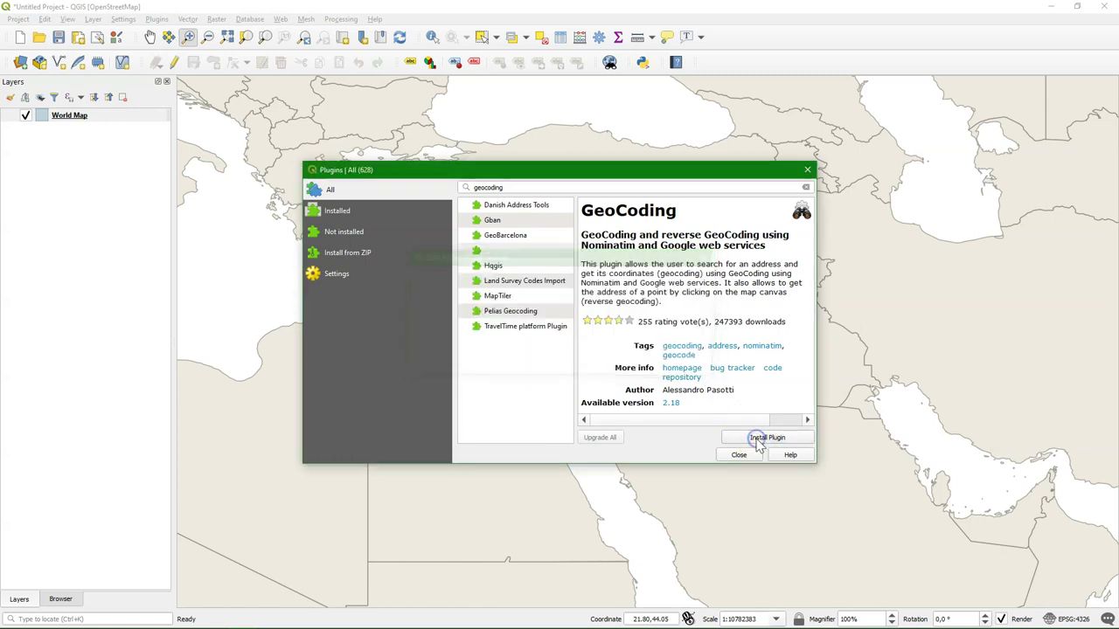
left_click(741, 456)
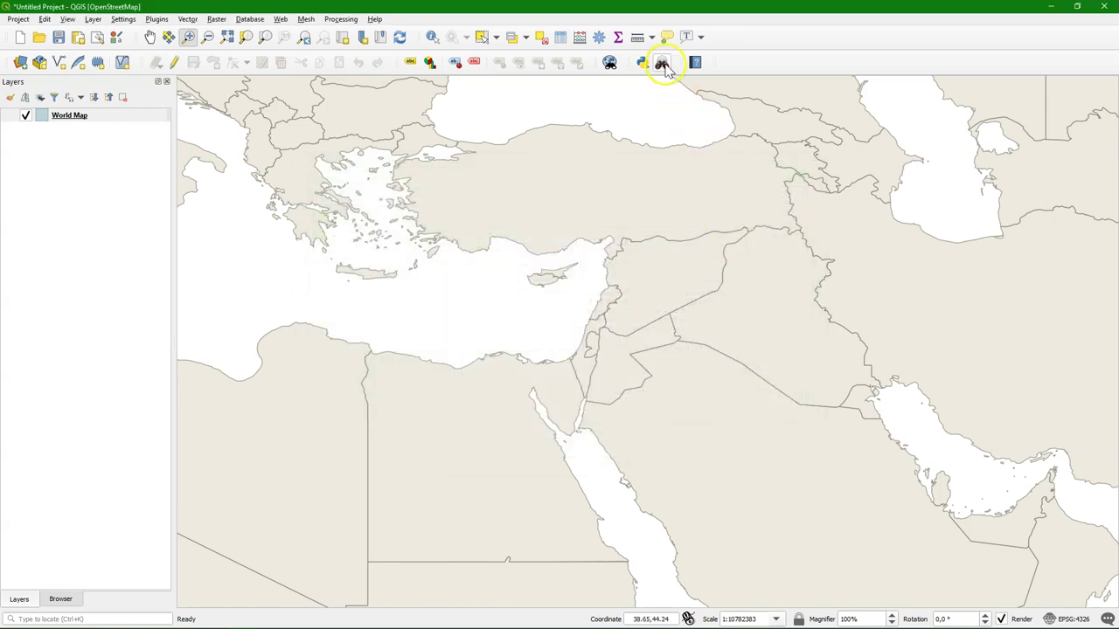
Step: Geocode 'amman', accept 'Amman, 2062, Jordan' as the result, and zoom in around Jordan
left_click(663, 64)
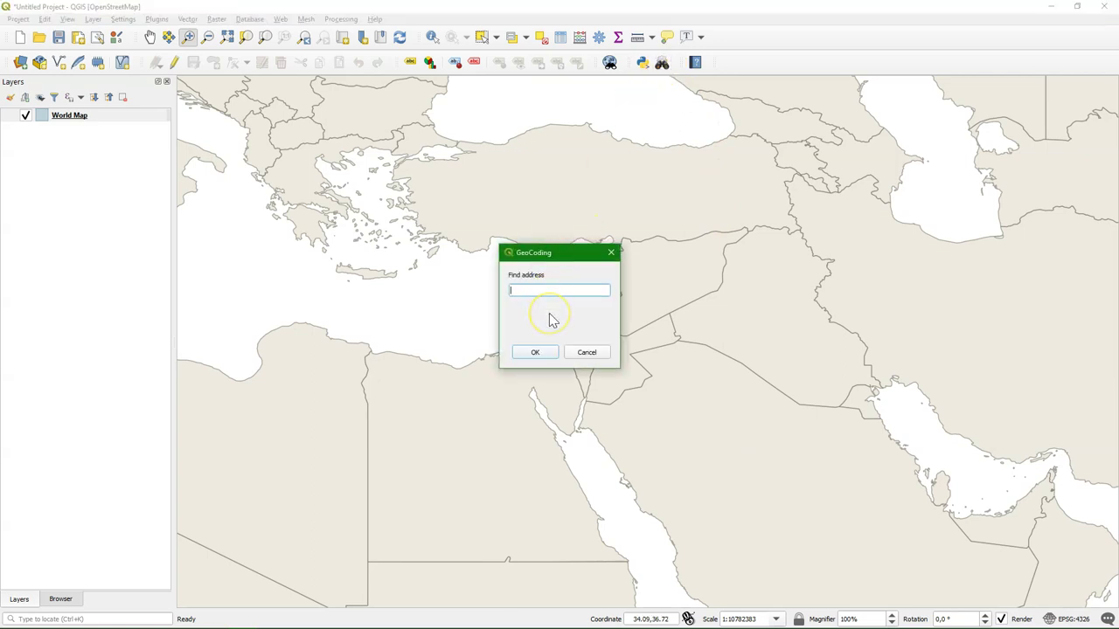
type("amman")
key("Return")
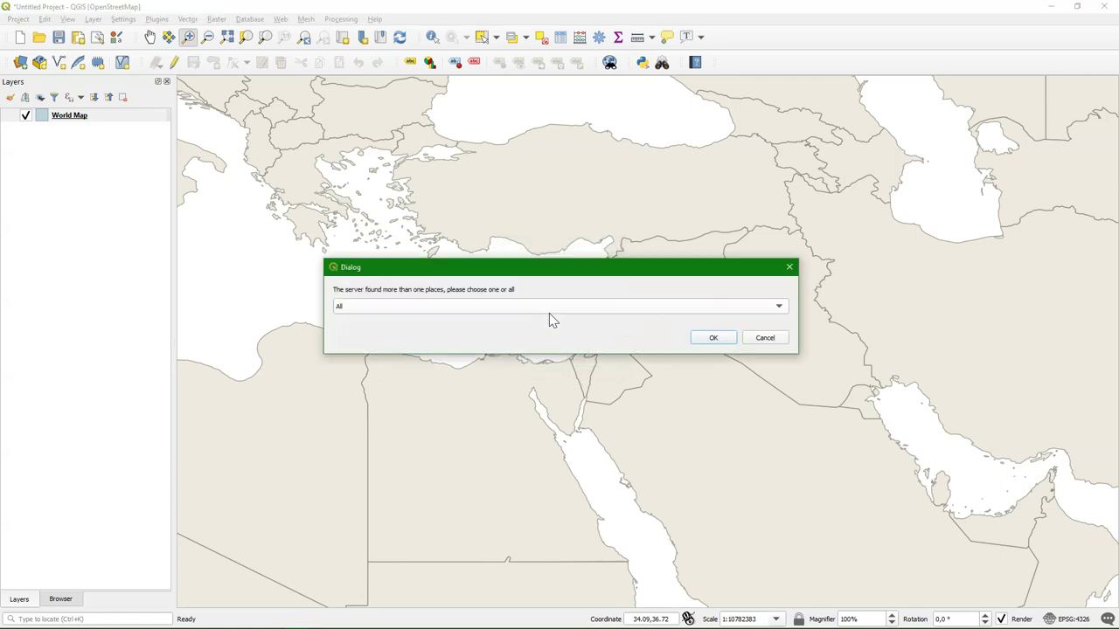
left_click(549, 306)
left_click(519, 318)
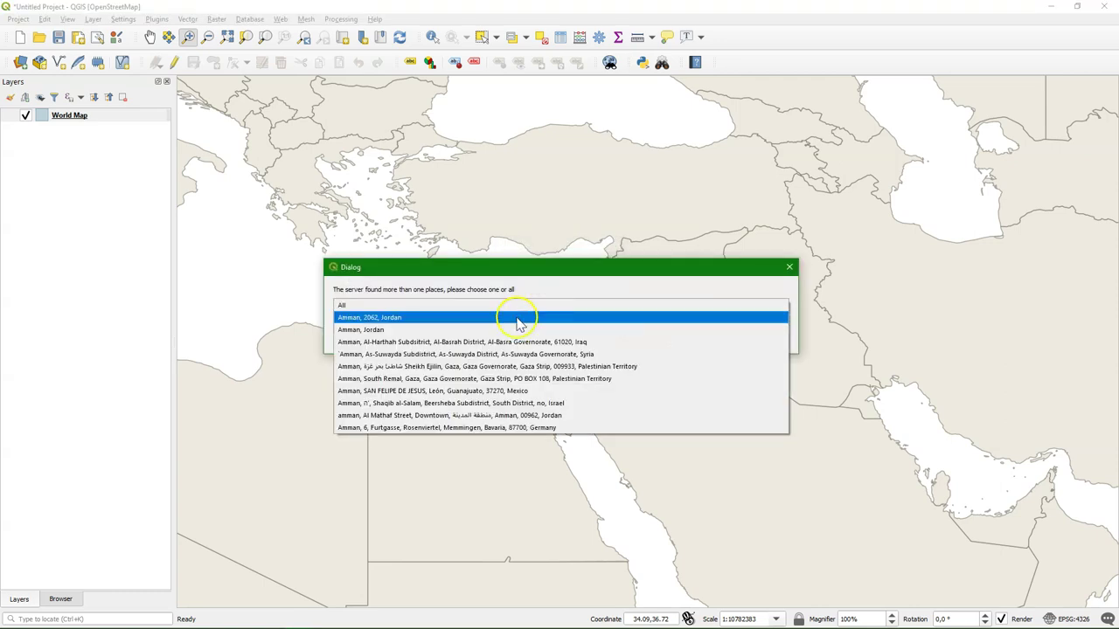
left_click(715, 339)
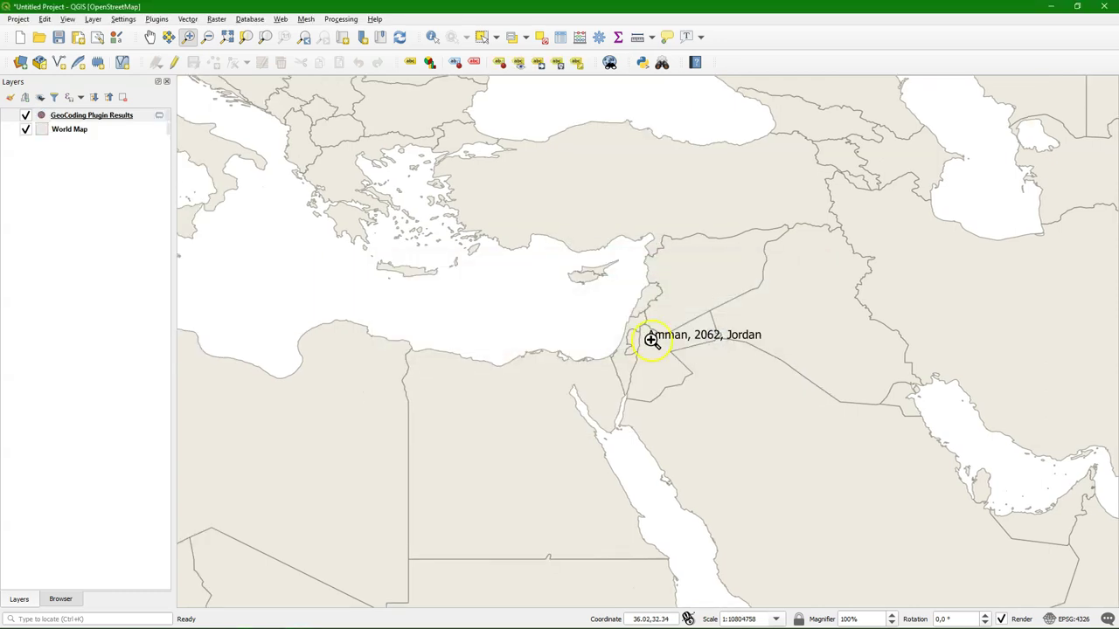
left_click_drag(594, 302, 756, 400)
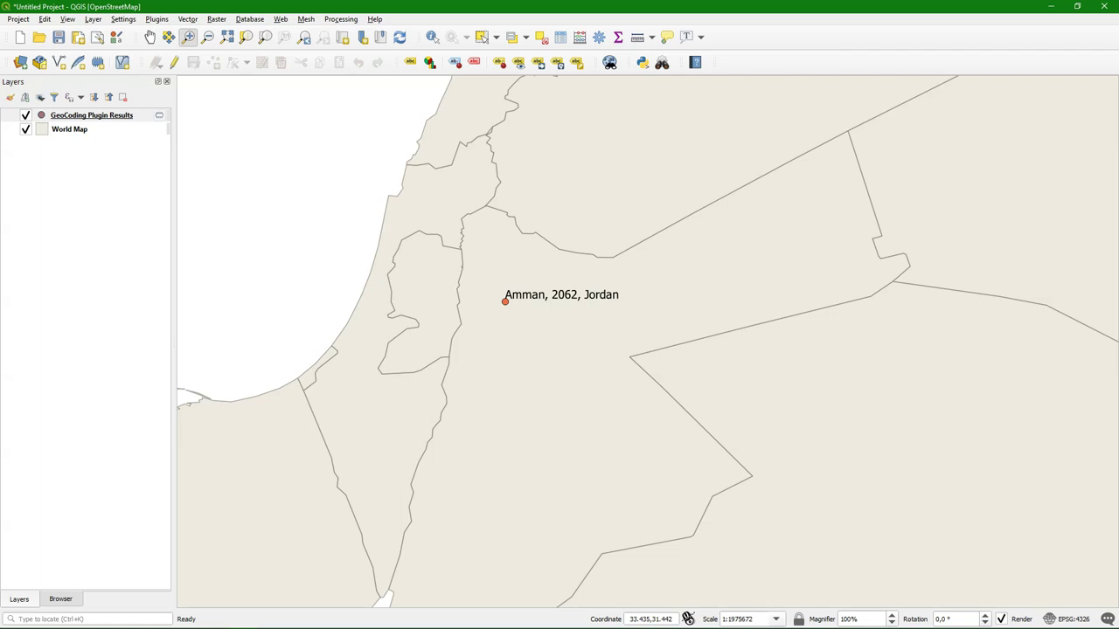
Step: Search 'quickm' in the plugin manager, install QuickMapServices, and close the manager
left_click(156, 18)
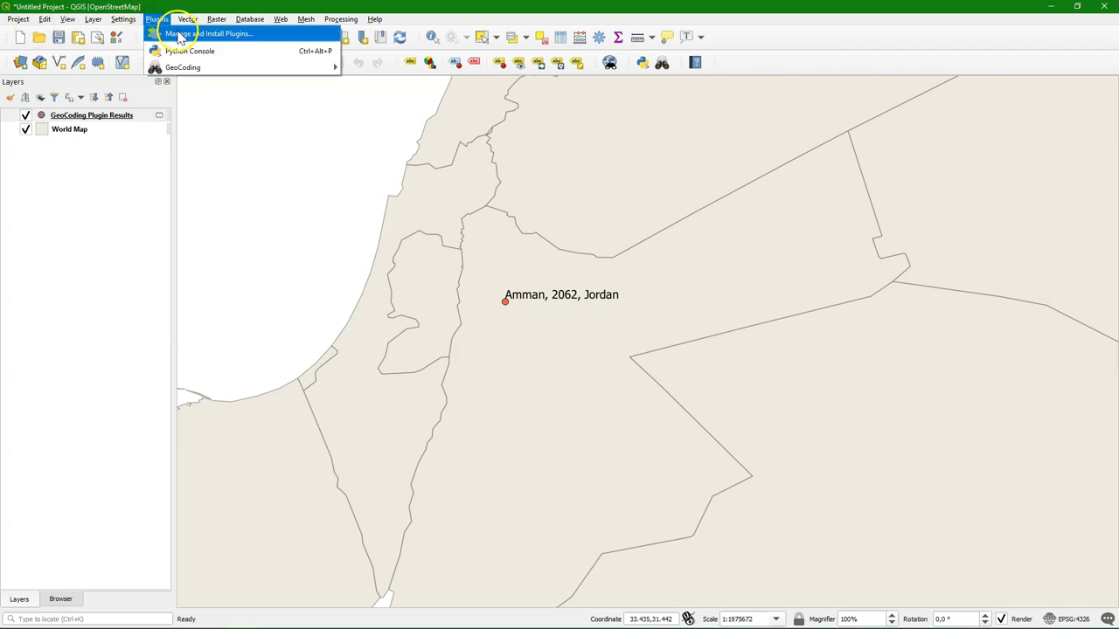
left_click(179, 35)
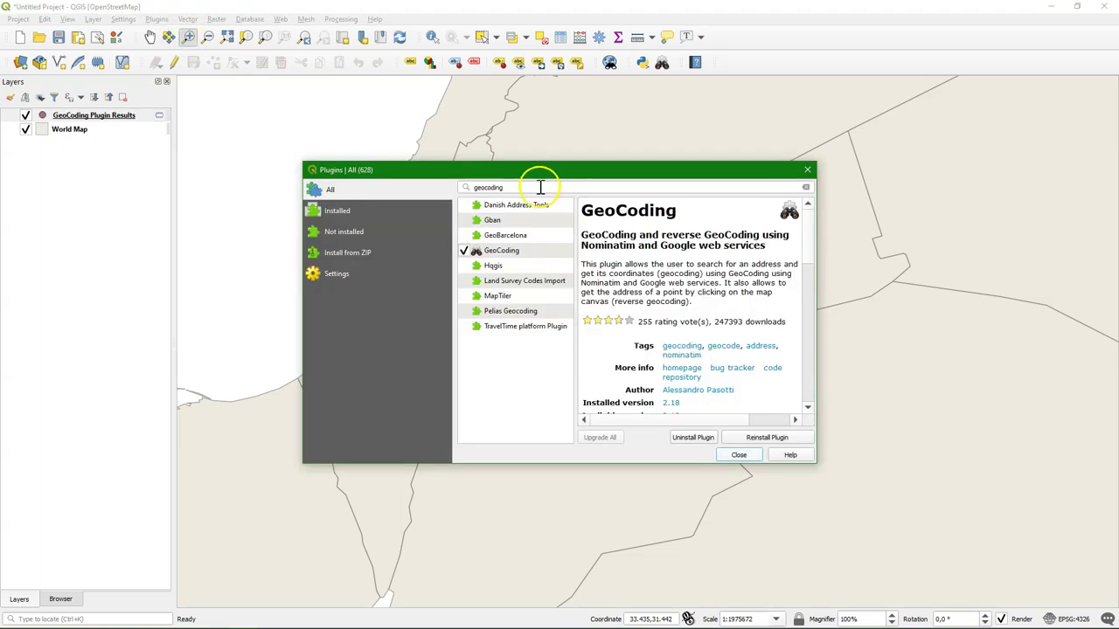
double_click(476, 186)
type("quickm")
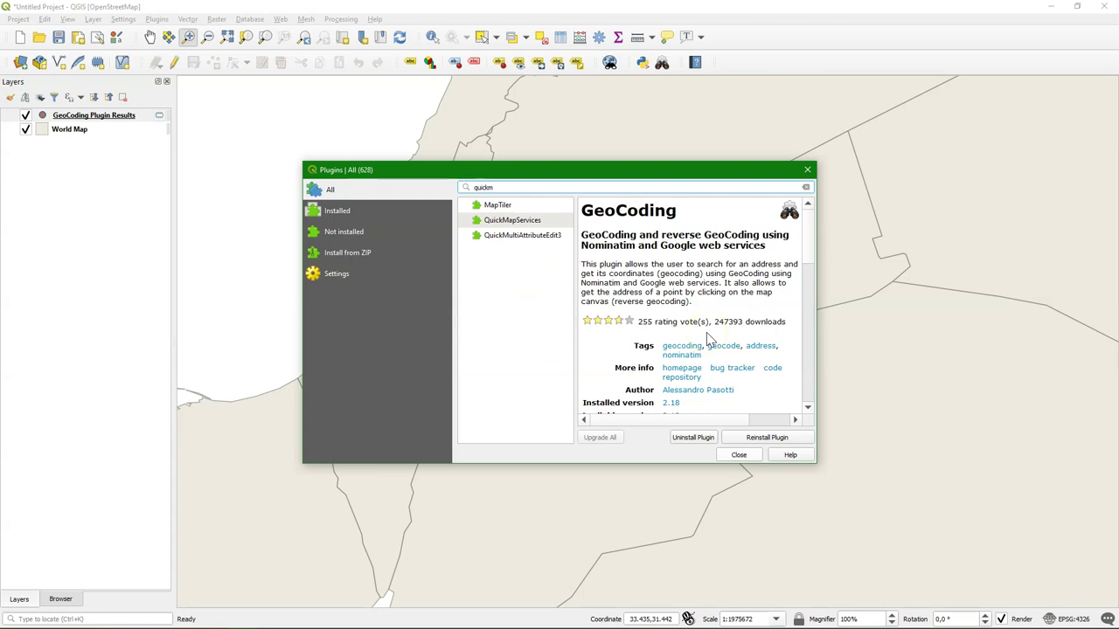
left_click(515, 221)
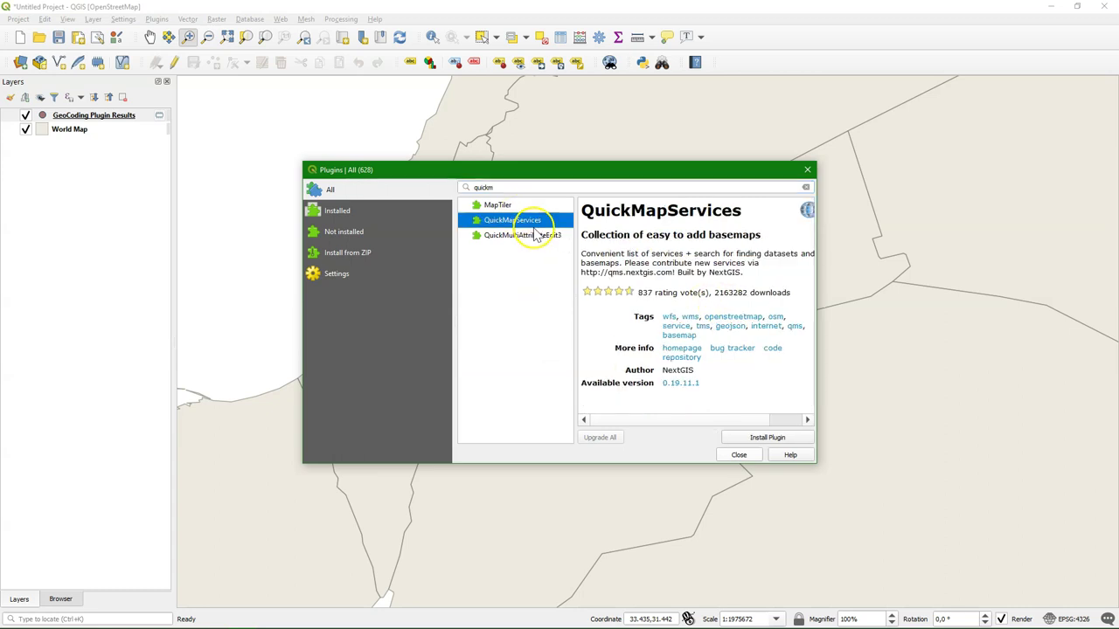
left_click(757, 438)
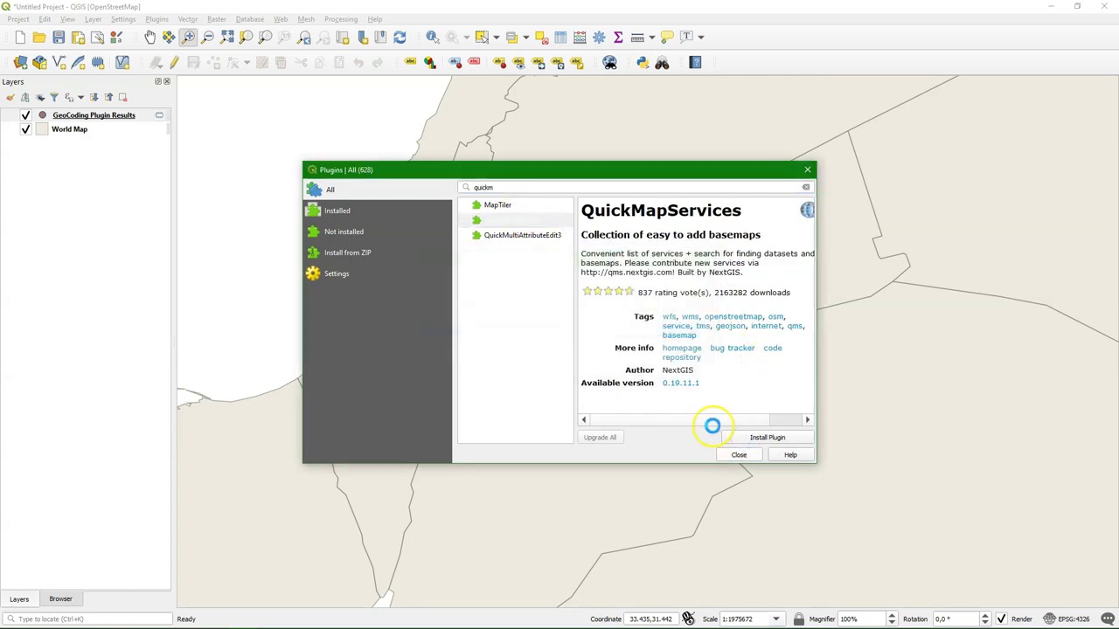
left_click(743, 456)
left_click(280, 18)
Step: Download the QuickMapServices contributed pack from More services and save the settings
mouse_move(327, 47)
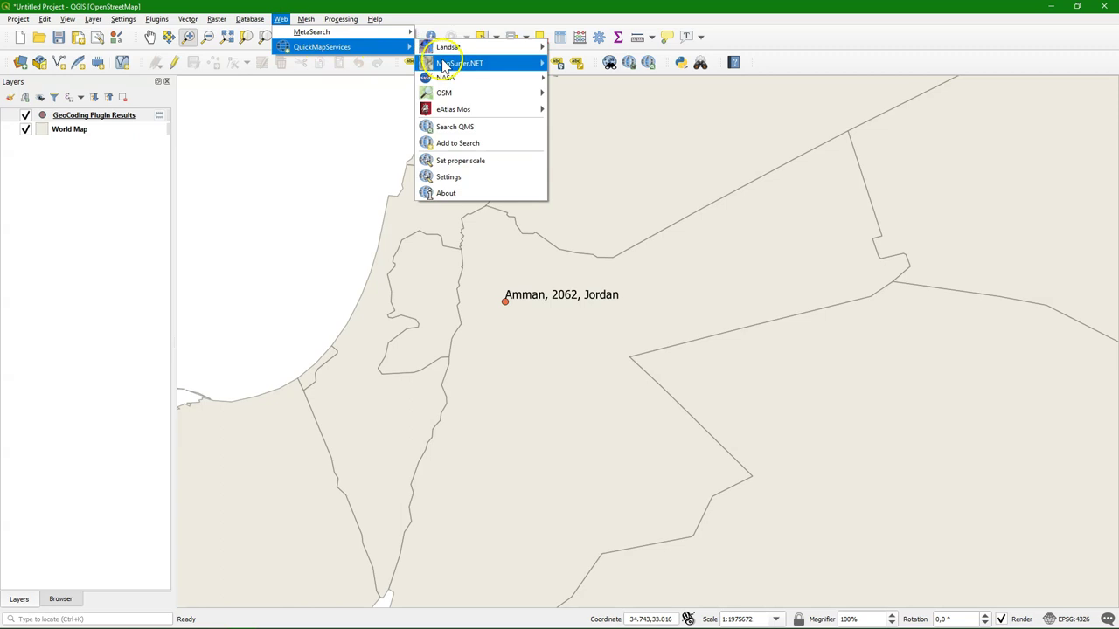
left_click(448, 178)
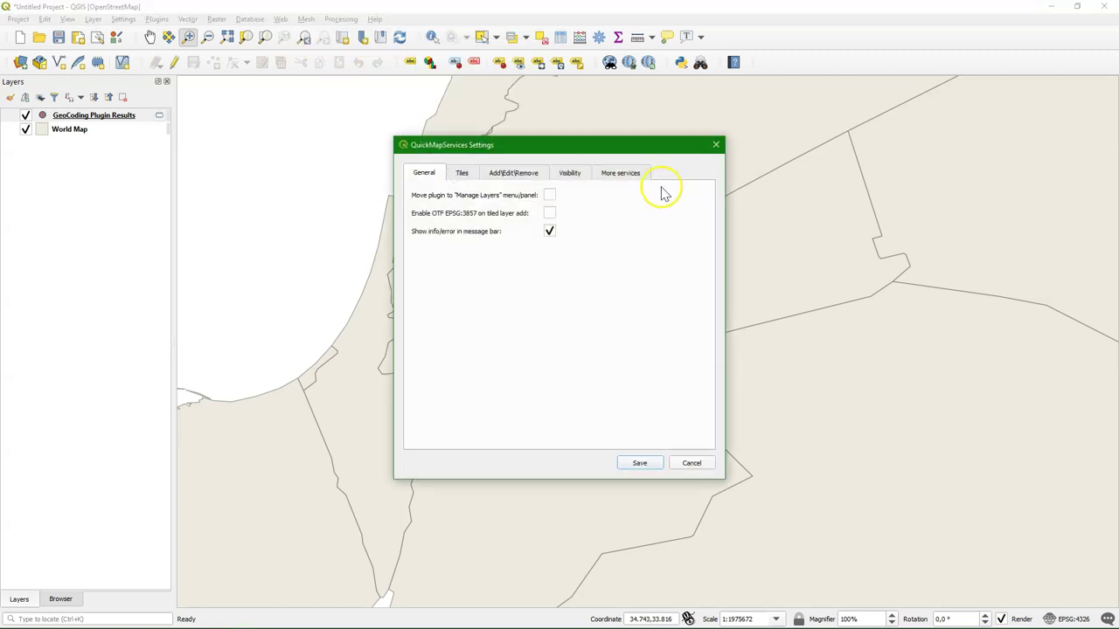
left_click(631, 173)
left_click(519, 437)
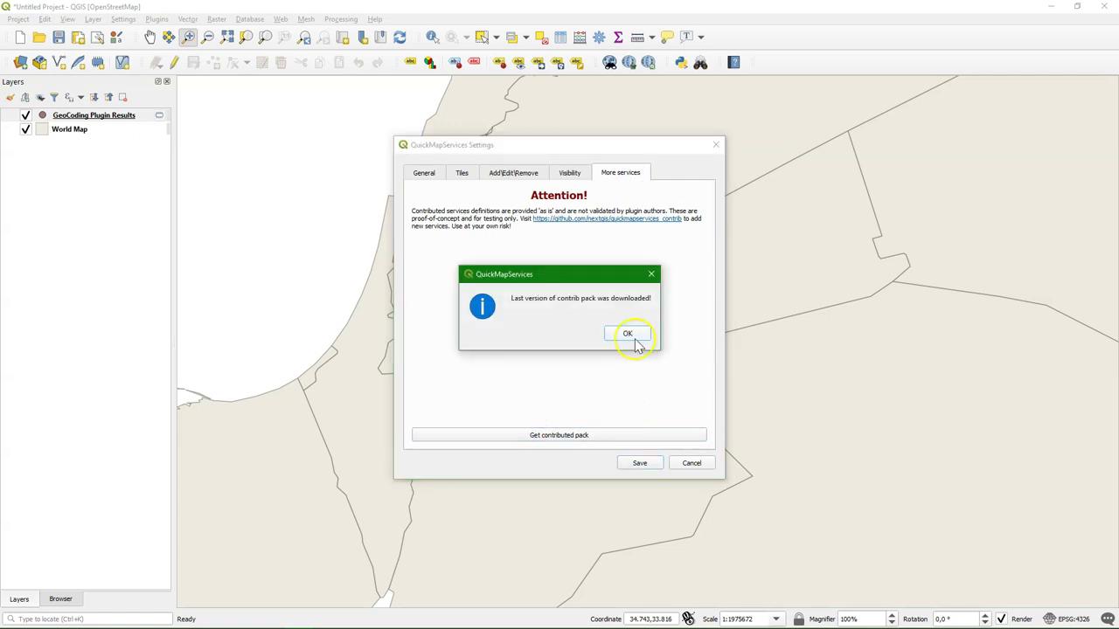
left_click(630, 335)
left_click(639, 462)
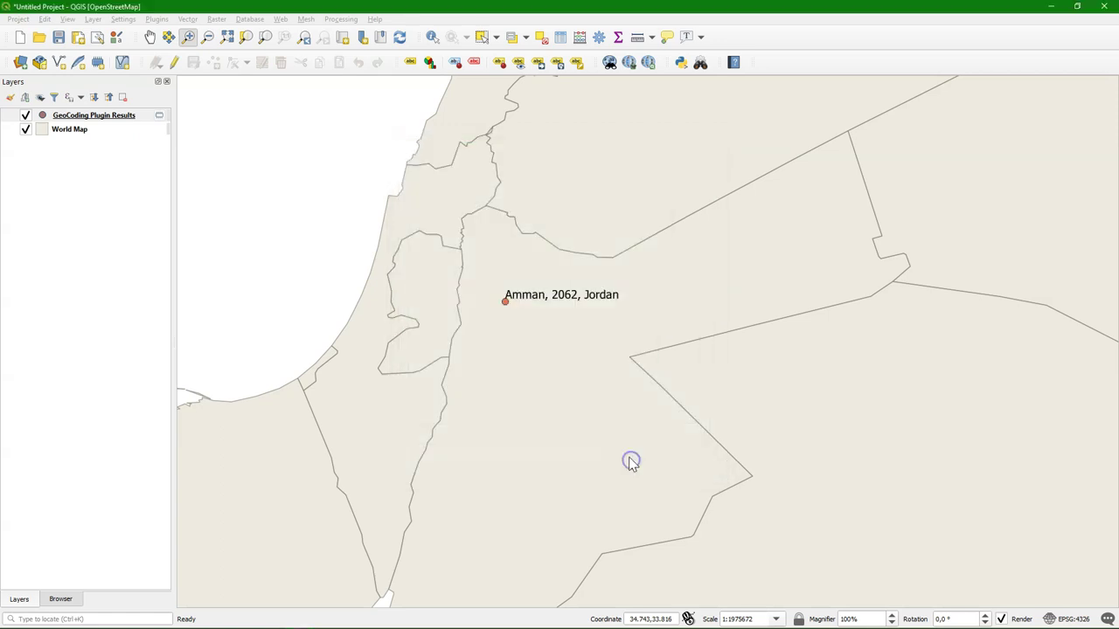
Step: Add the OSM Standard basemap from Web > QuickMapServices > OSM
left_click(281, 19)
mouse_move(315, 46)
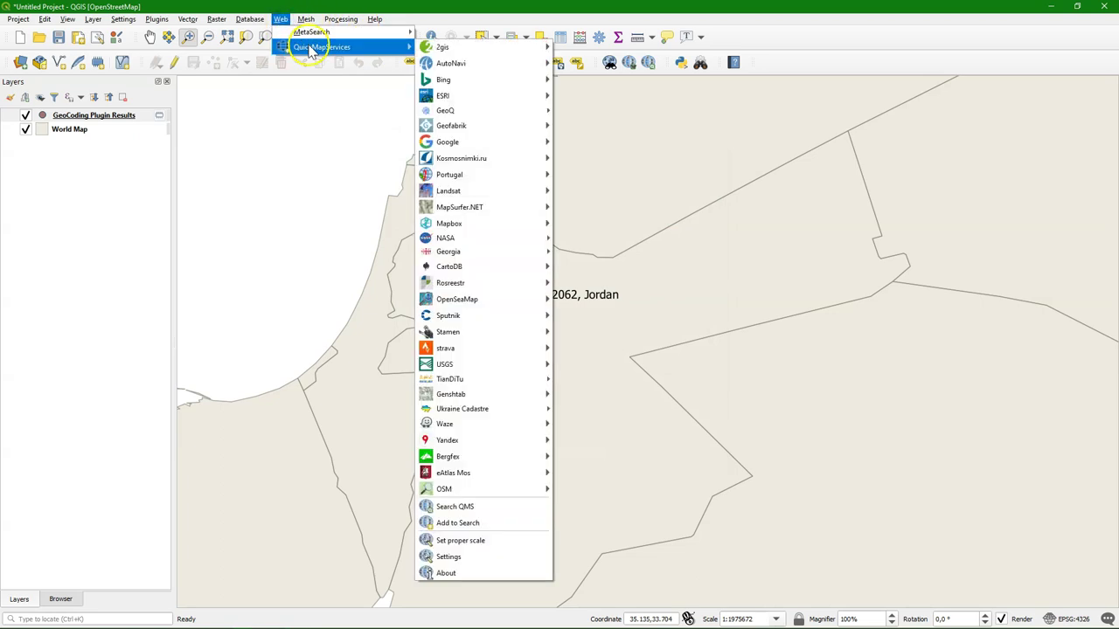
mouse_move(455, 86)
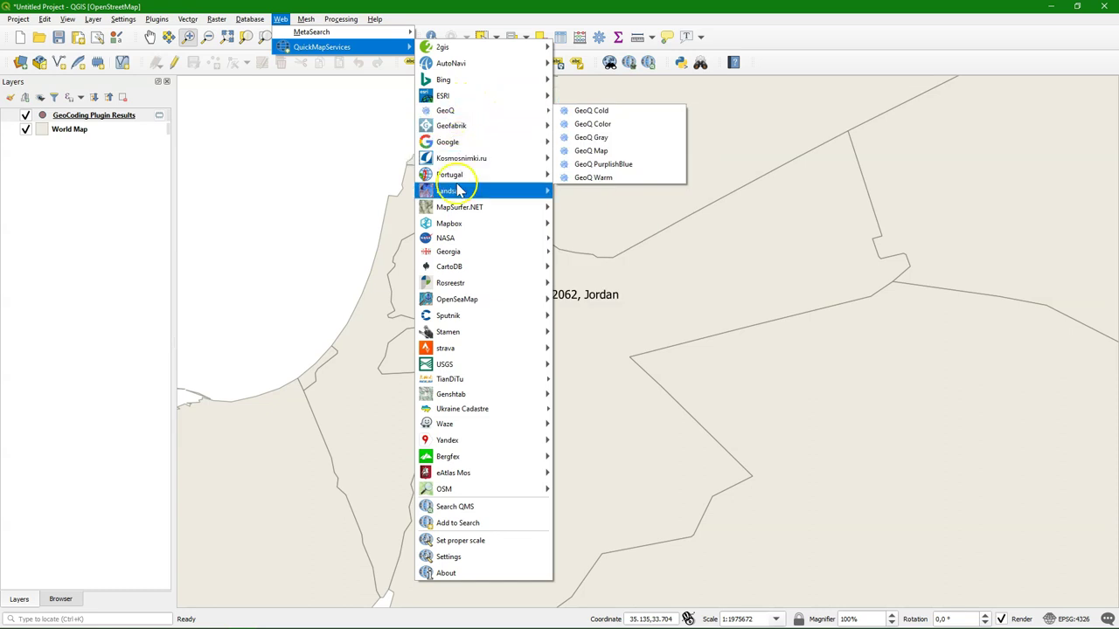
mouse_move(492, 141)
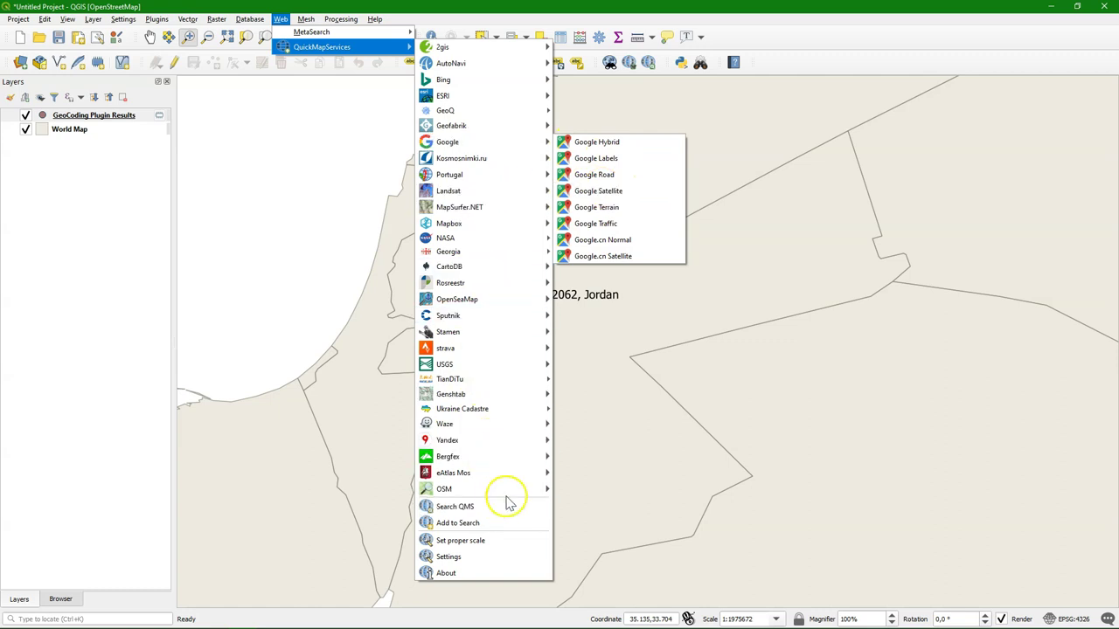
mouse_move(511, 496)
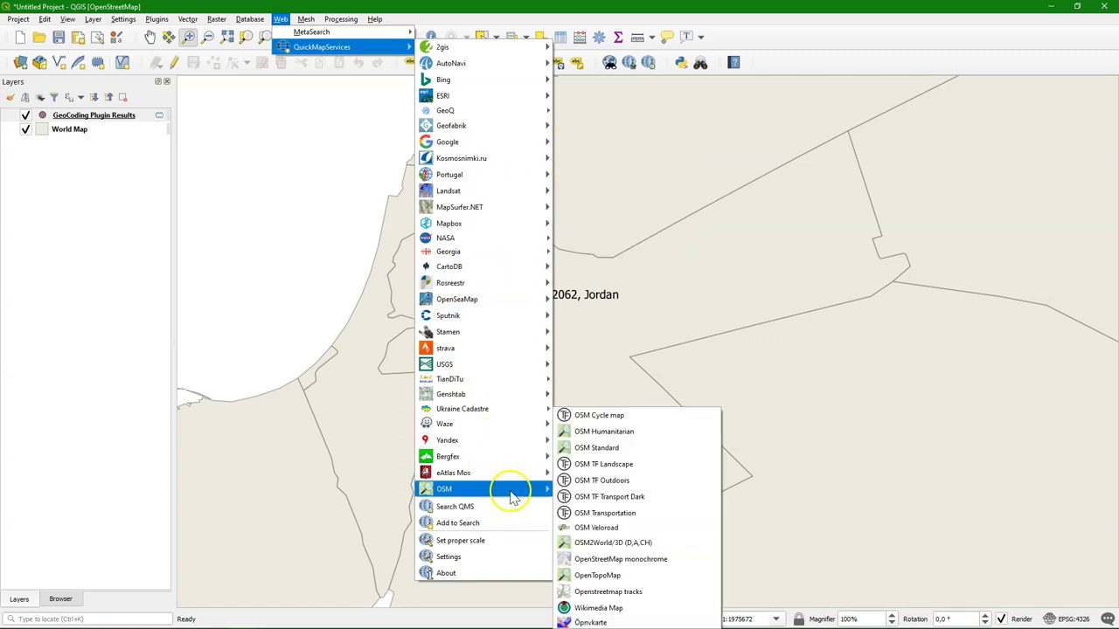
left_click(611, 447)
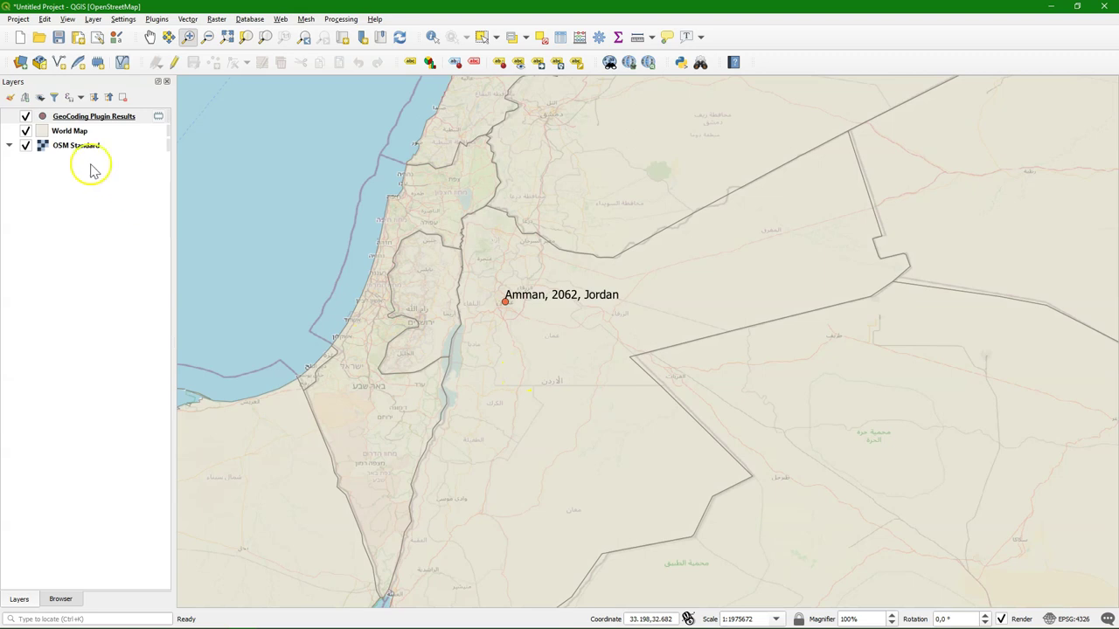
Step: Hide the World Map layer and zoom in closely around the Amman result point
left_click(26, 131)
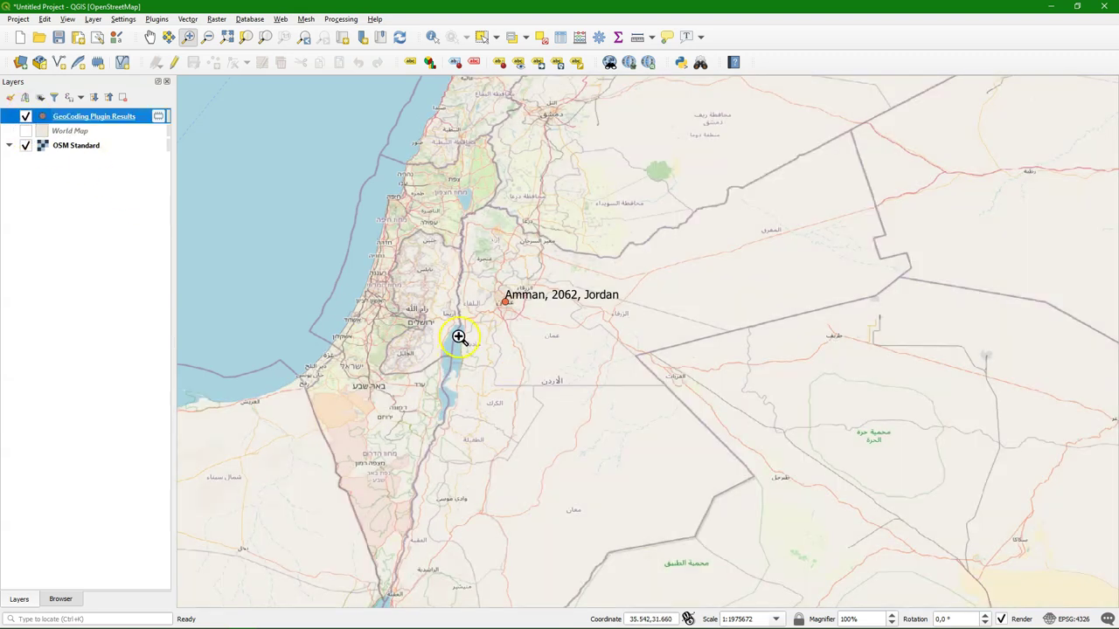
left_click_drag(442, 250, 601, 381)
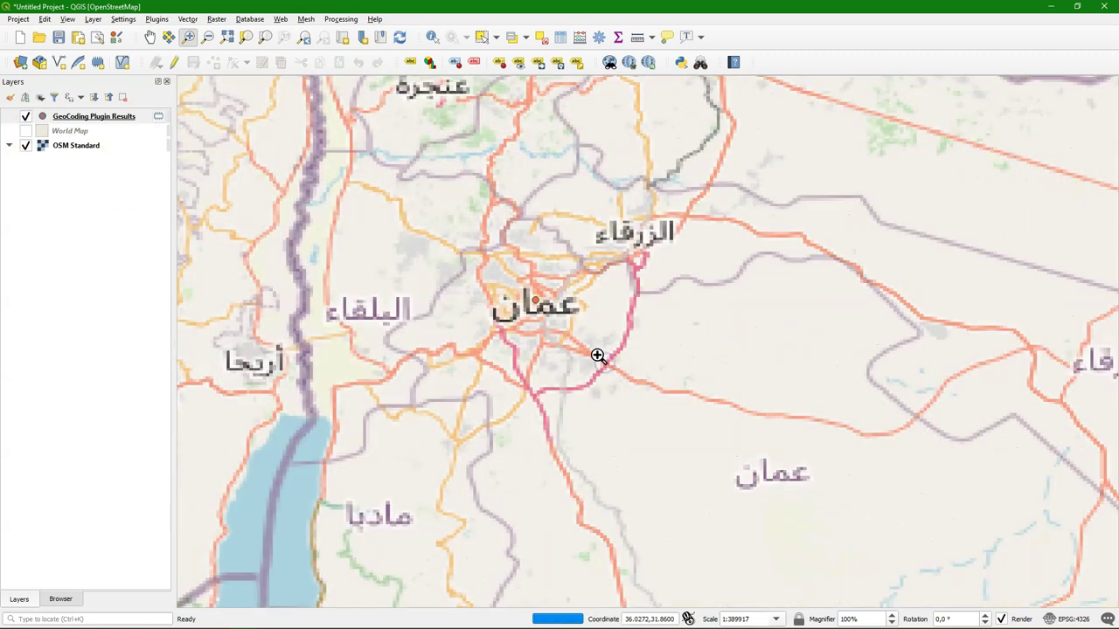
left_click_drag(382, 194, 649, 387)
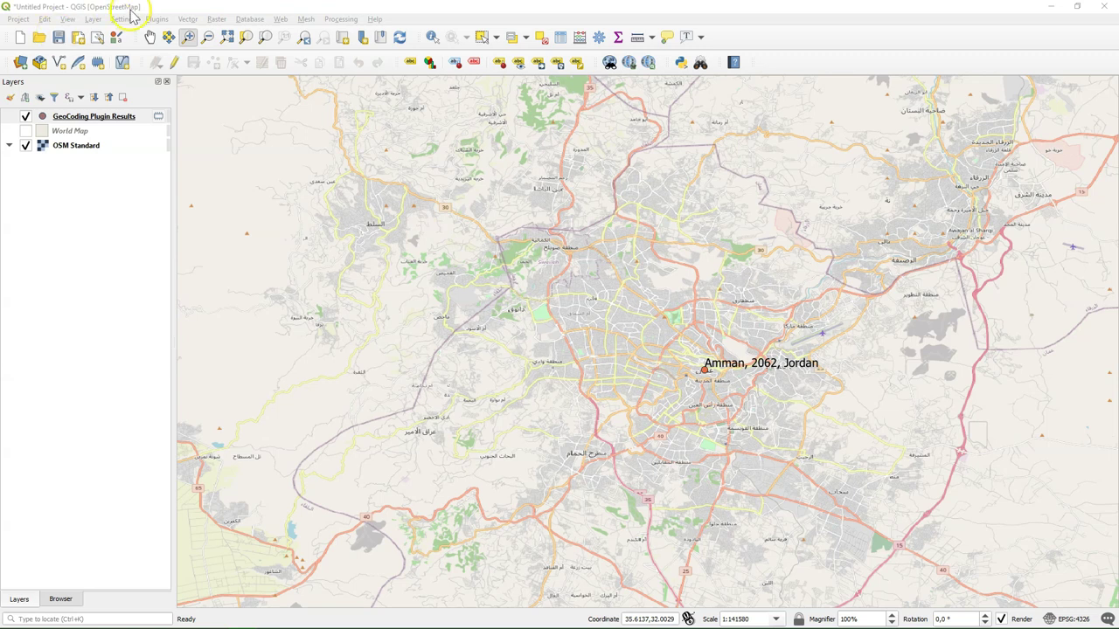
Step: Search 'quickos' in the plugin manager, install QuickOSM, and close the manager
left_click(156, 18)
left_click(172, 33)
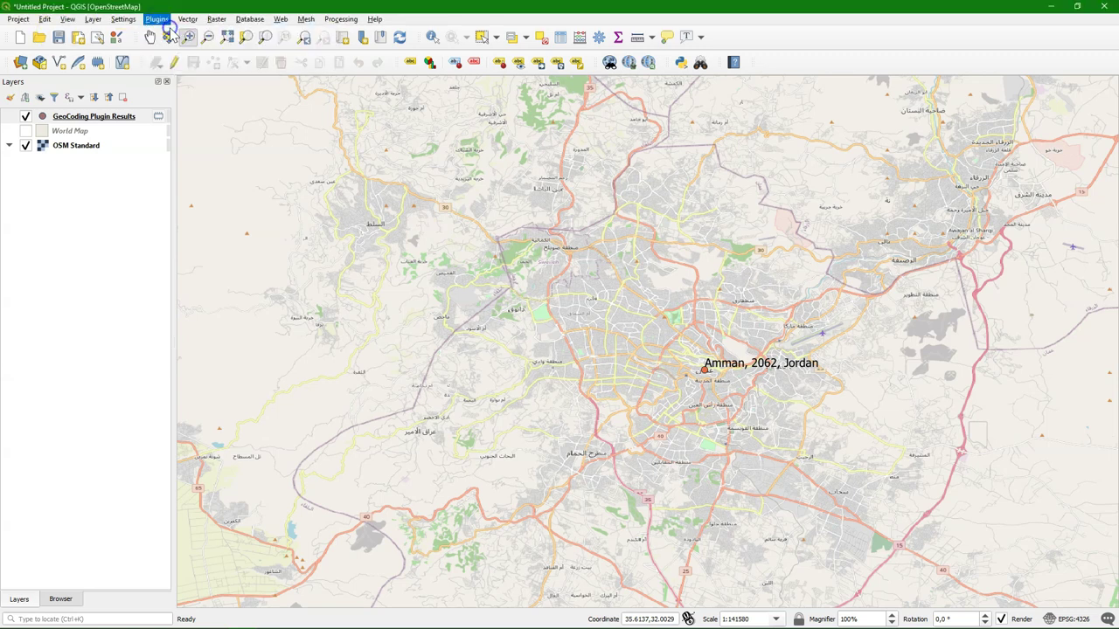
left_click_drag(517, 187, 467, 183)
type("quickos")
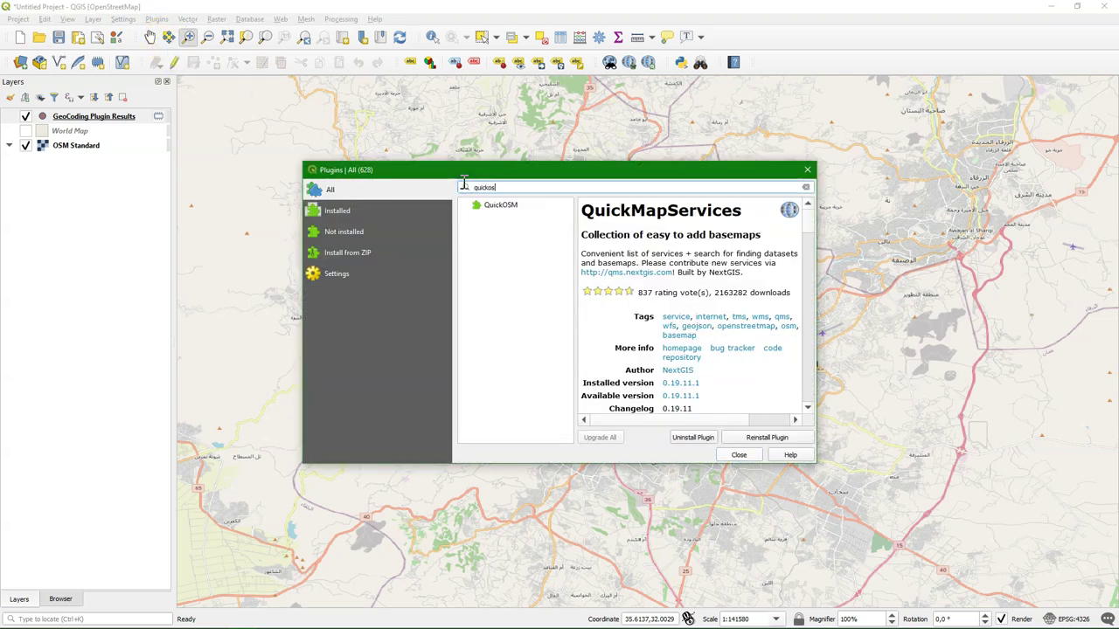
left_click(493, 207)
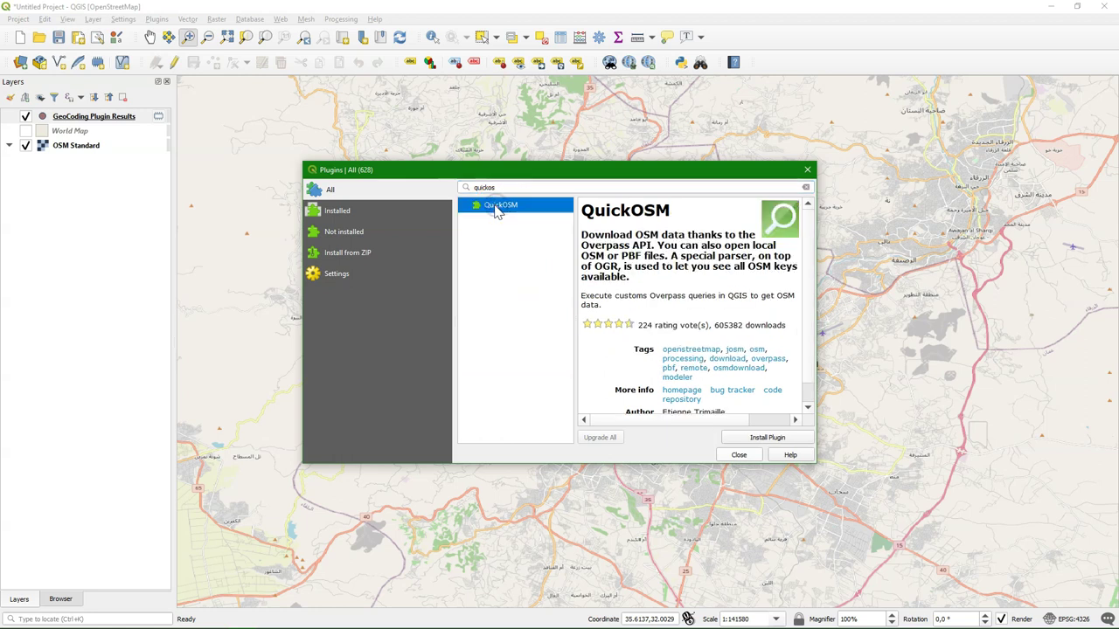
left_click(739, 458)
left_click(762, 436)
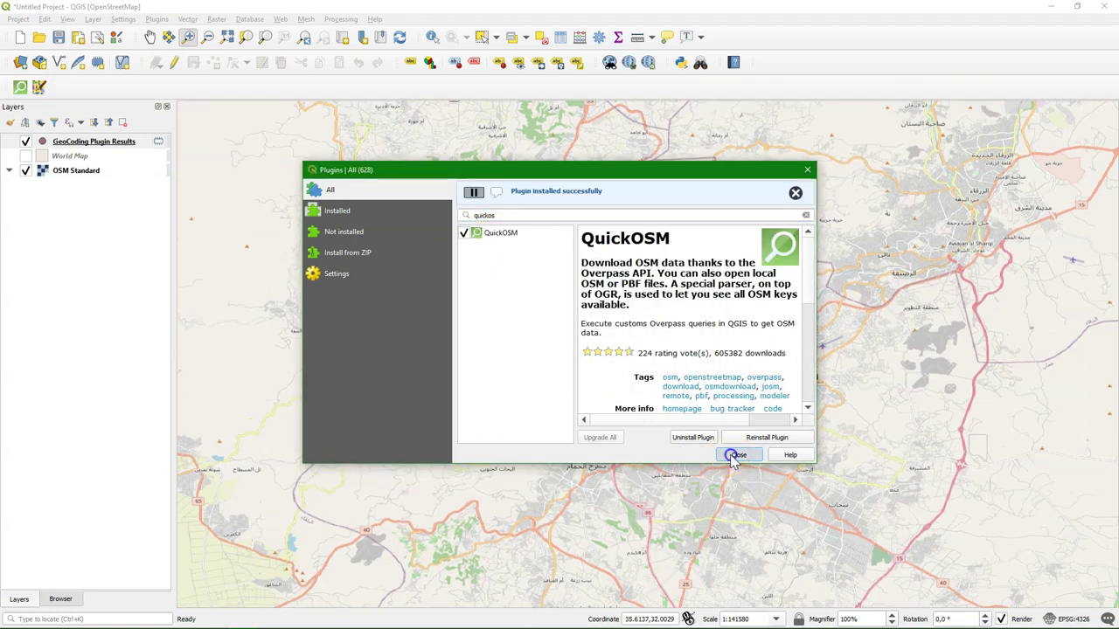
left_click(737, 455)
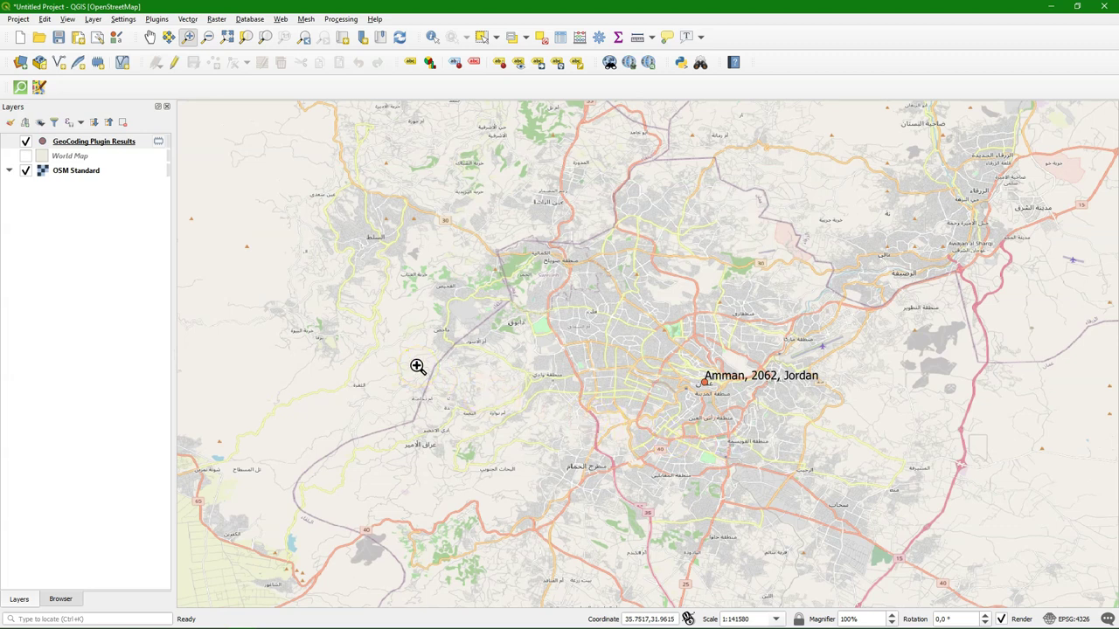
Step: Open the QuickOSM query dialog from Vector > QuickOSM
left_click(189, 19)
mouse_move(208, 100)
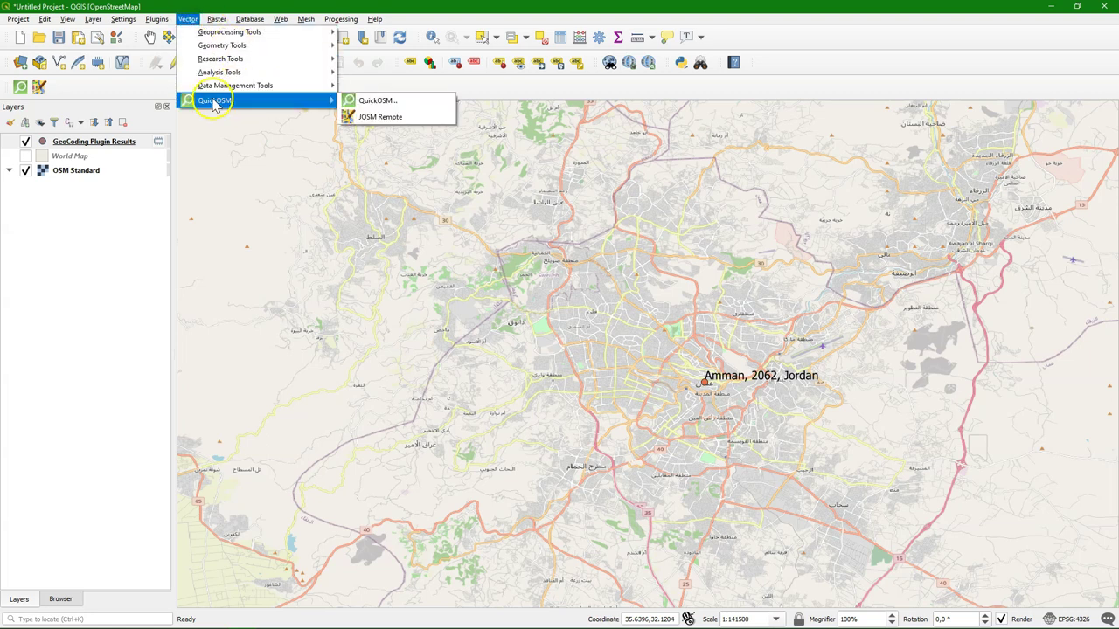
left_click(427, 103)
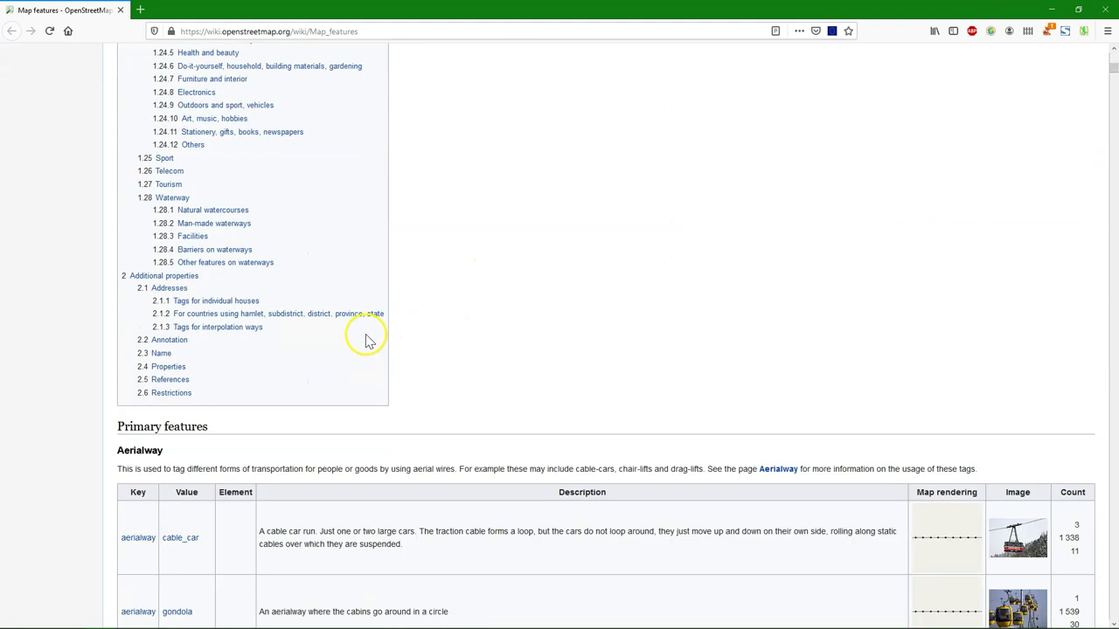
scroll(275, 300, "down", 1)
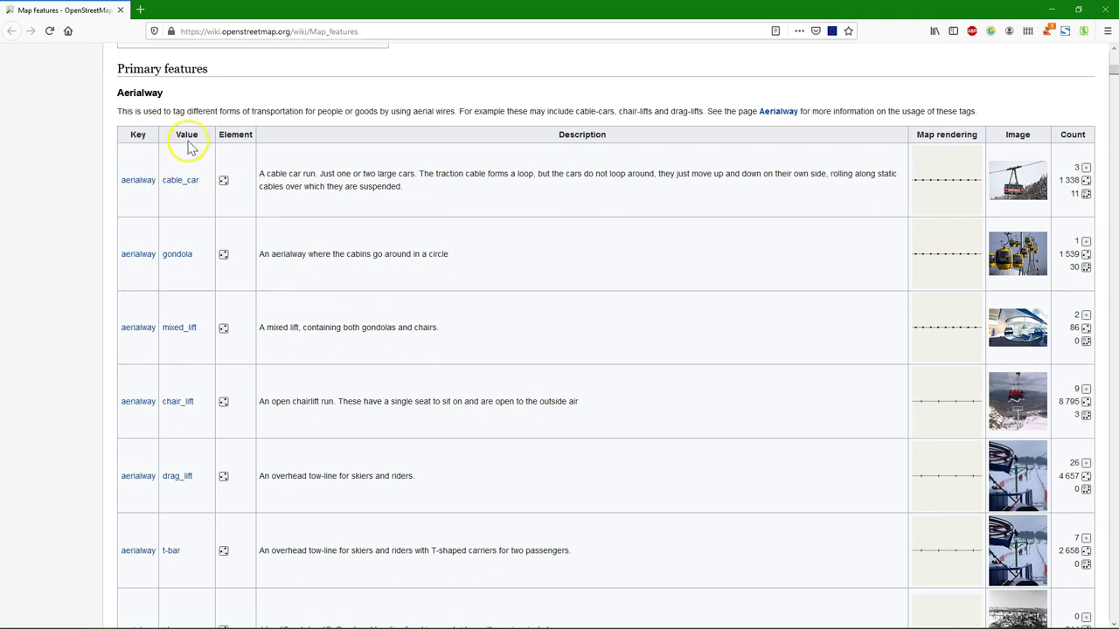
Step: Search the Map features page for 'river' and step through matches to the waterway=river row
scroll(230, 300, "down", 12)
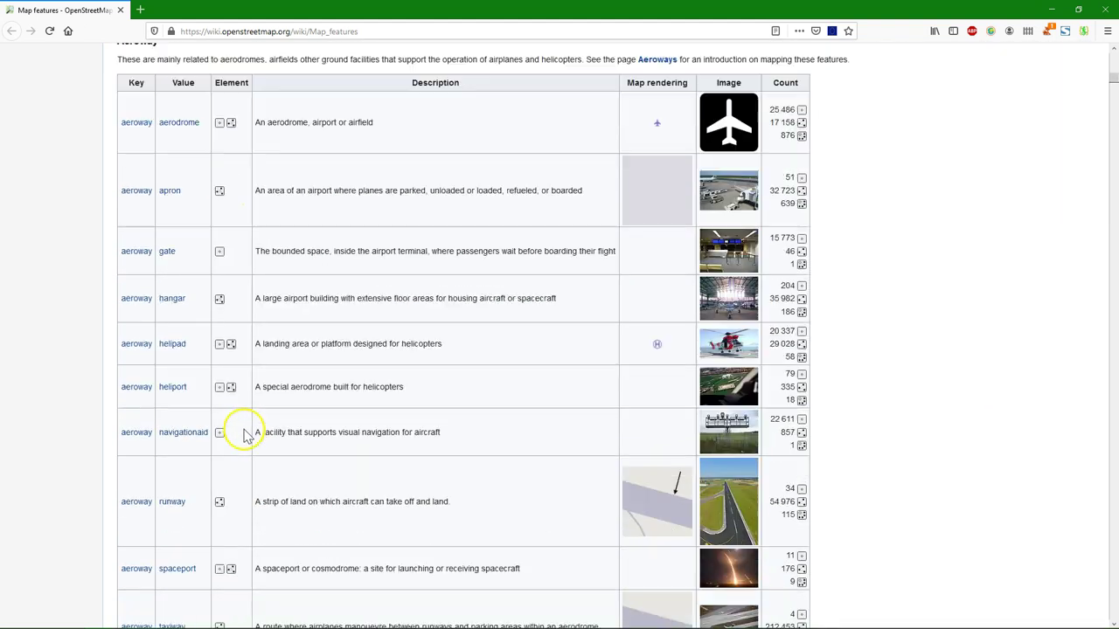
scroll(223, 394, "down", 10)
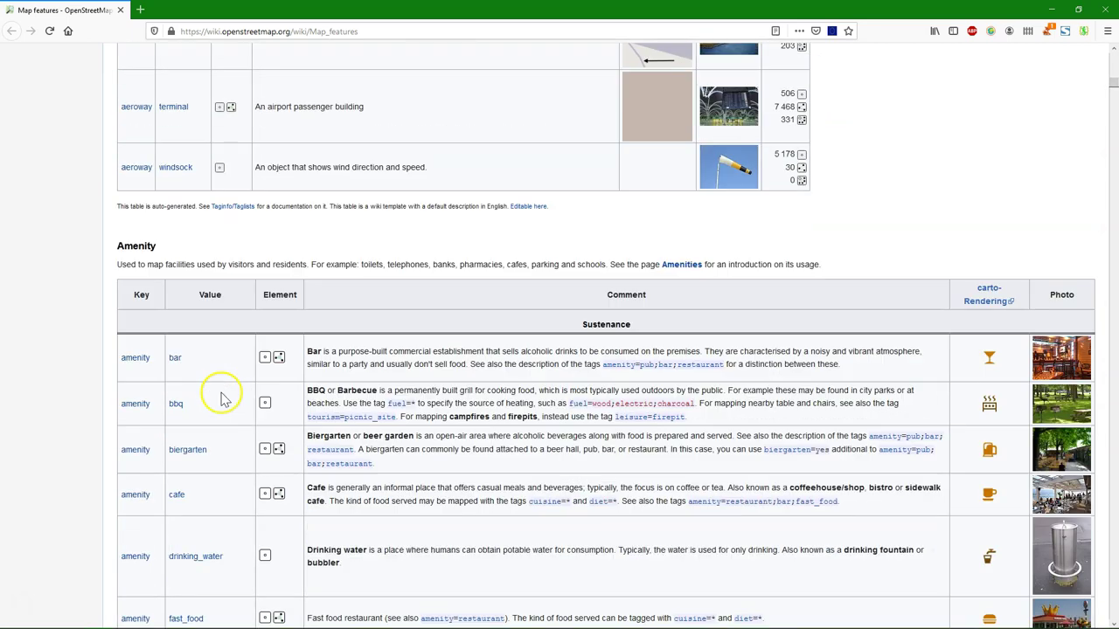
scroll(223, 398, "down", 15)
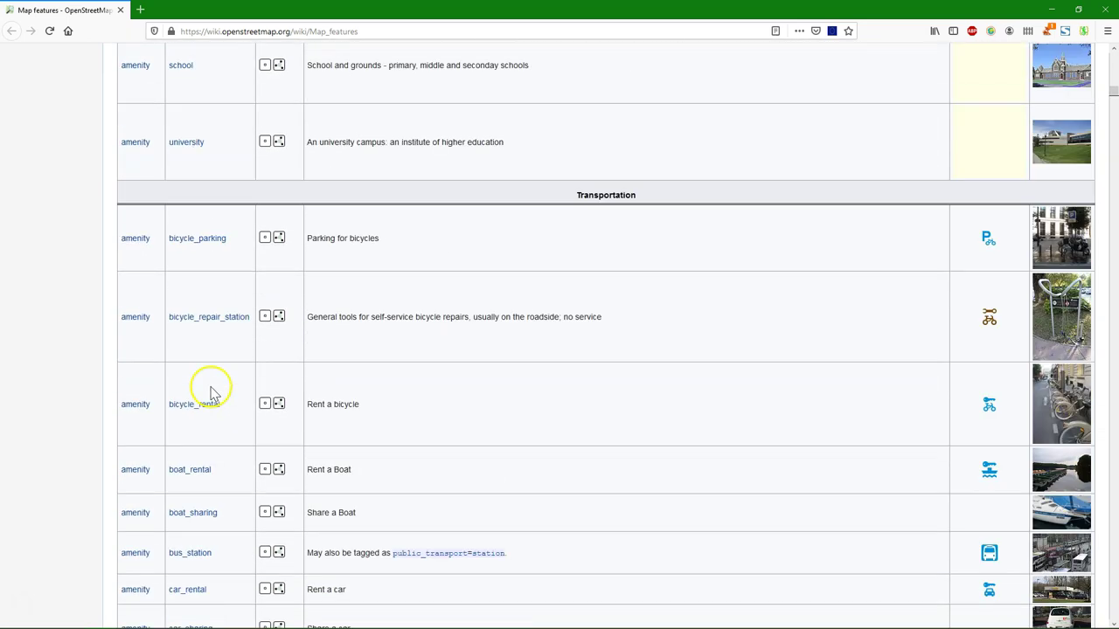
scroll(212, 393, "down", 15)
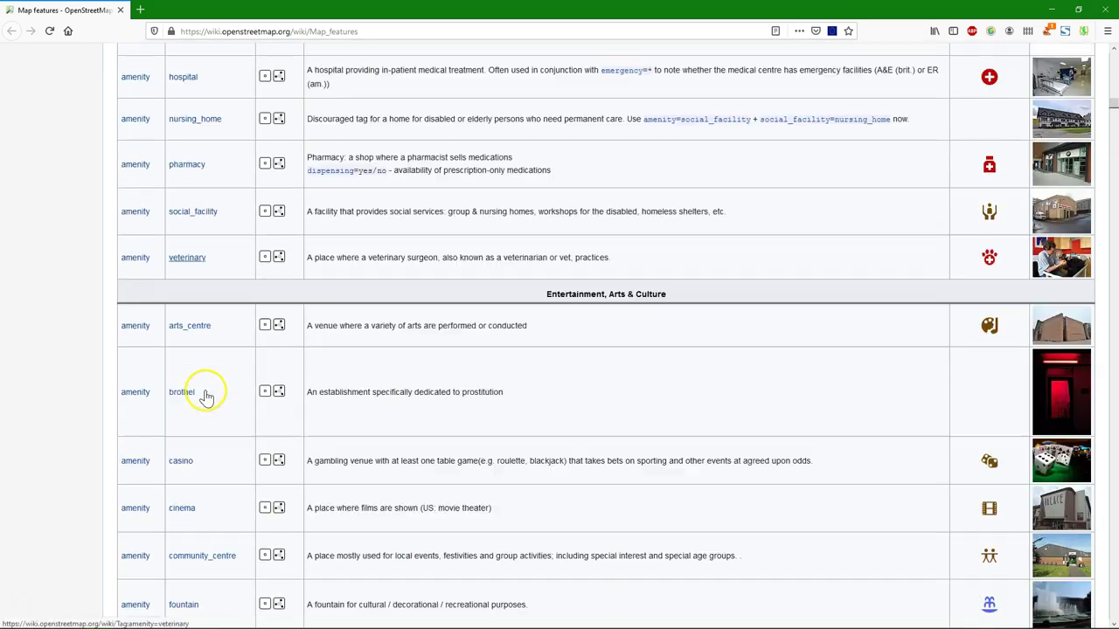
scroll(207, 396, "down", 2)
key("ctrl+f")
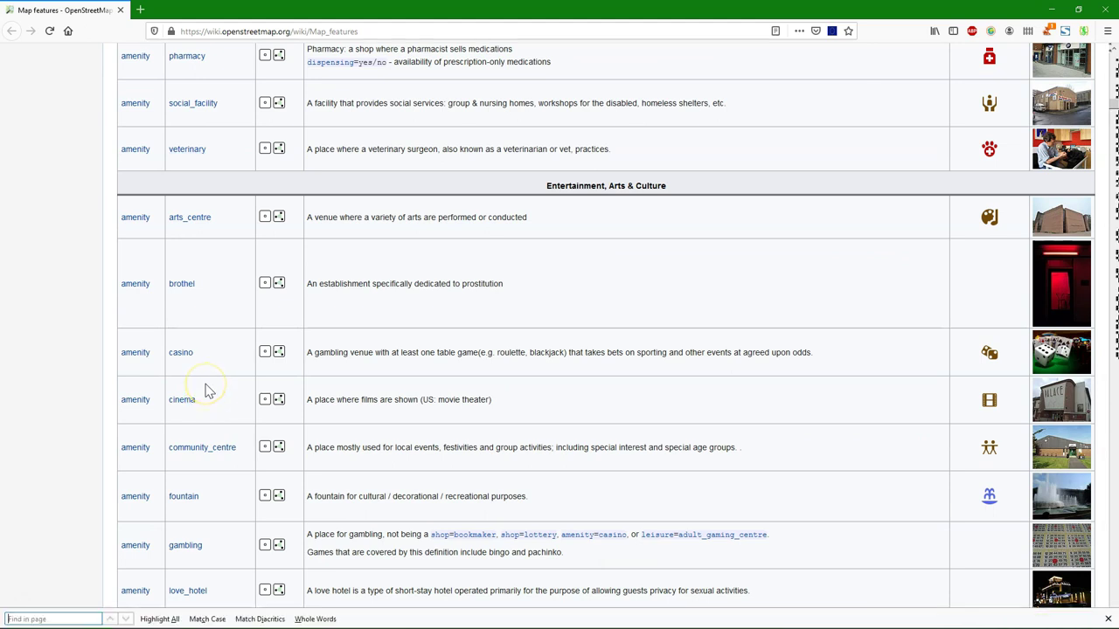
type("river")
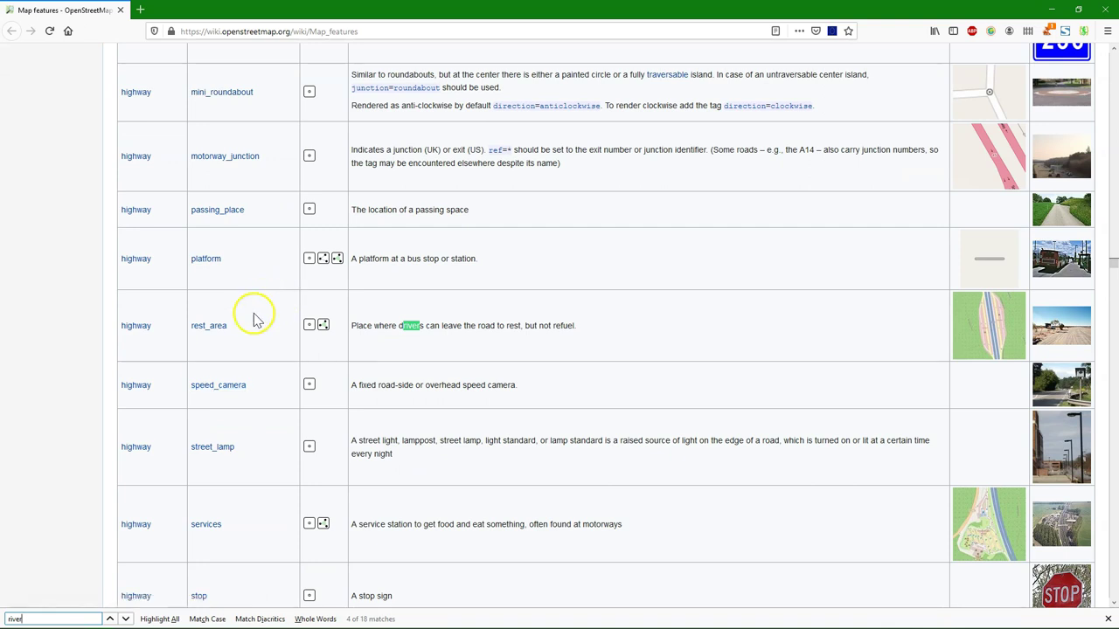
left_click(125, 618)
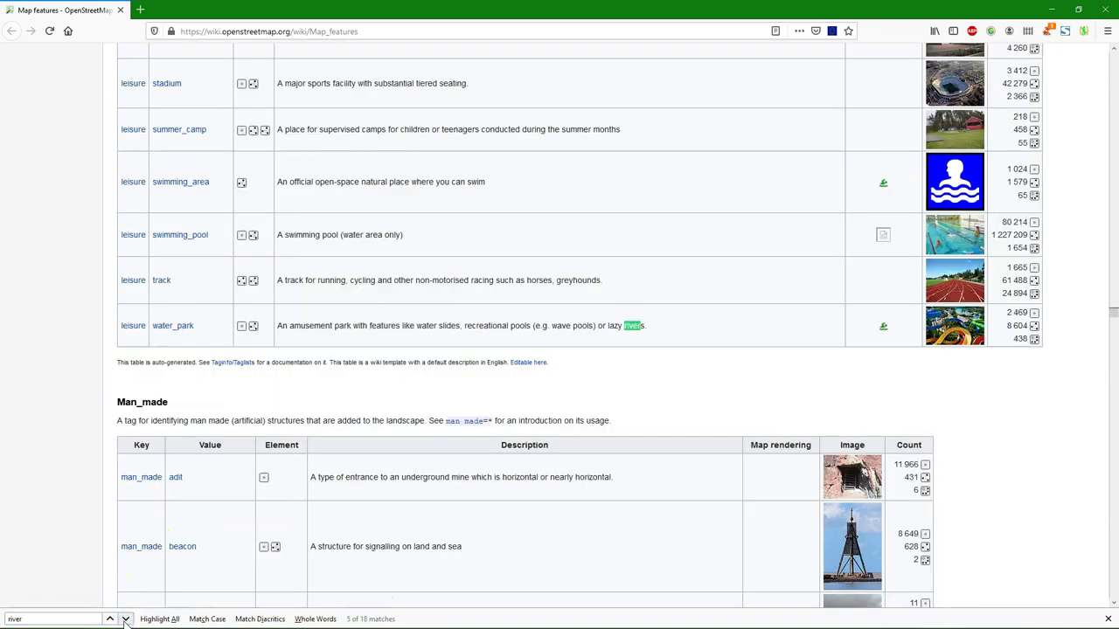
left_click(125, 619)
left_click(125, 619)
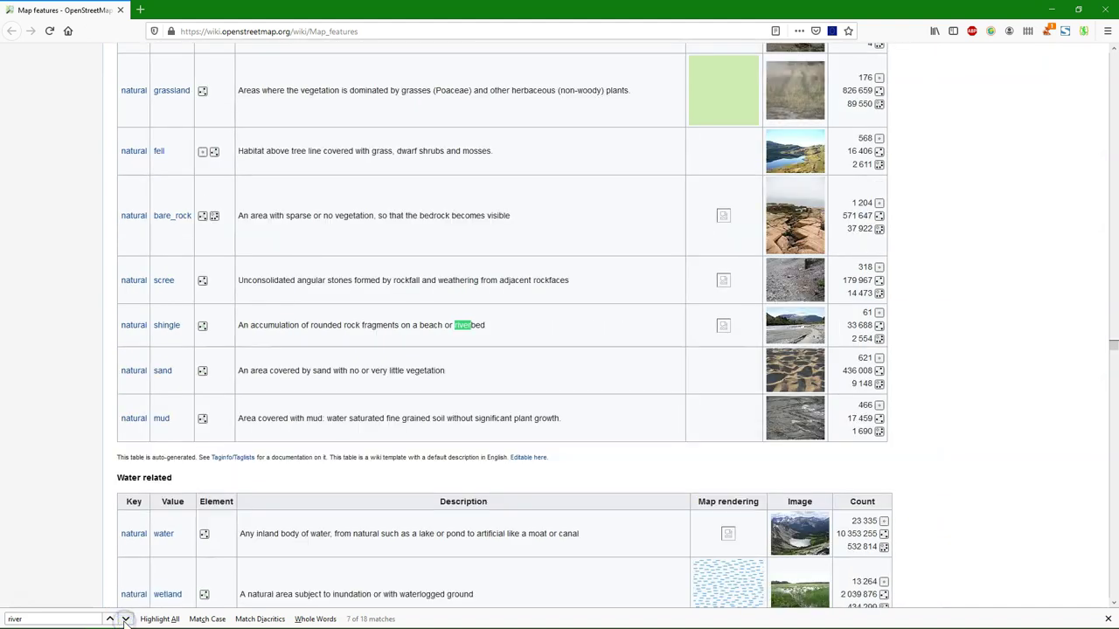
left_click(125, 618)
left_click(125, 619)
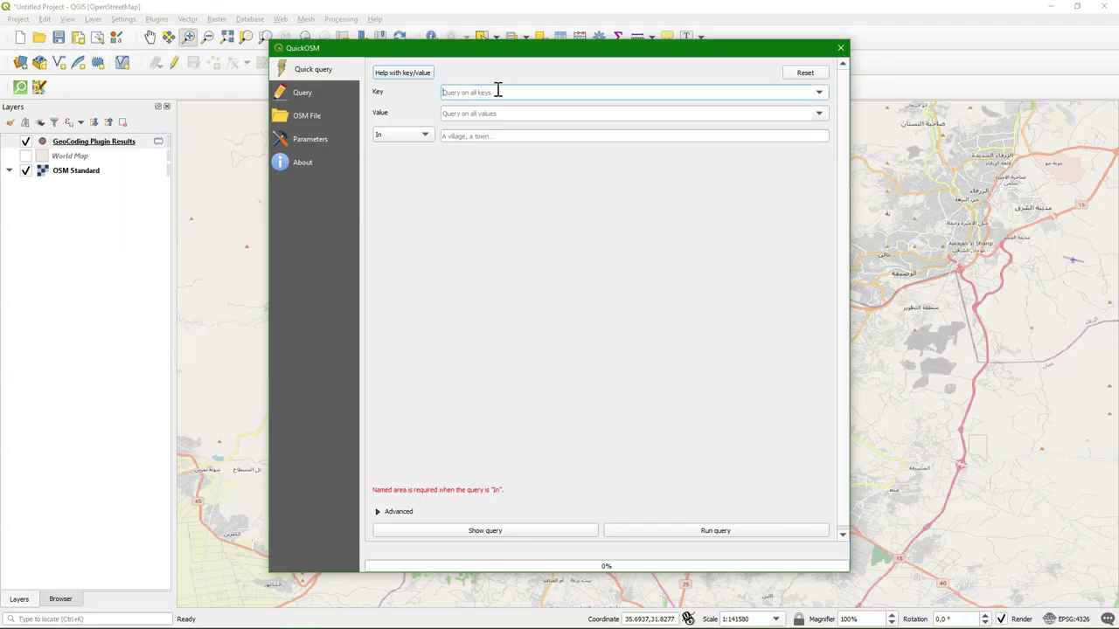
Step: Run a QuickOSM query for waterway=river over the canvas extent, excluding points
type("wat")
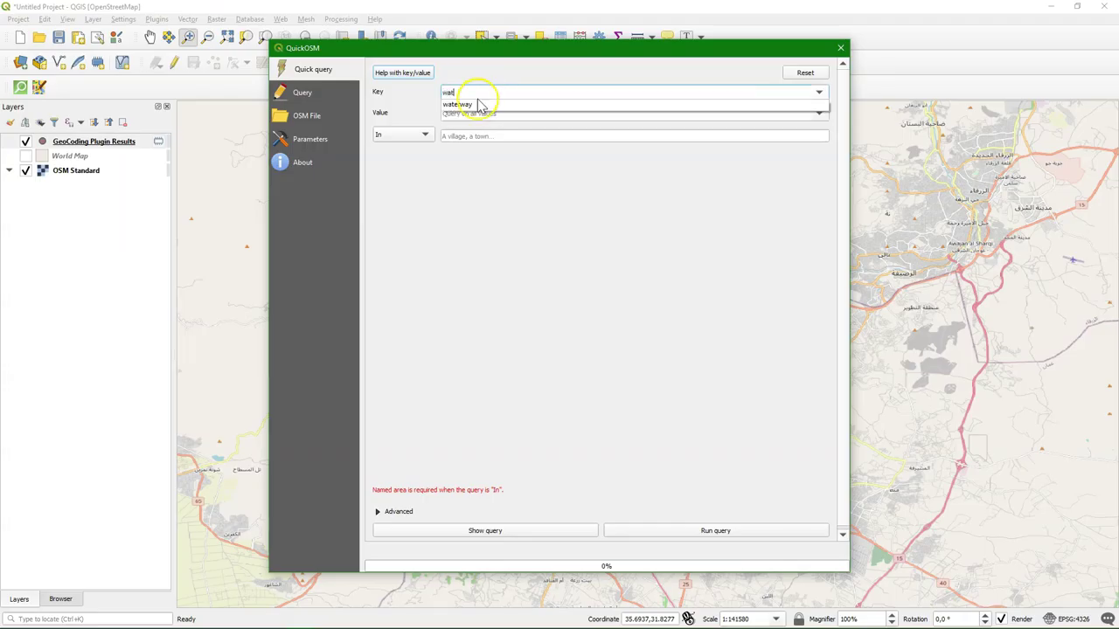
left_click(478, 106)
left_click(462, 113)
type("river")
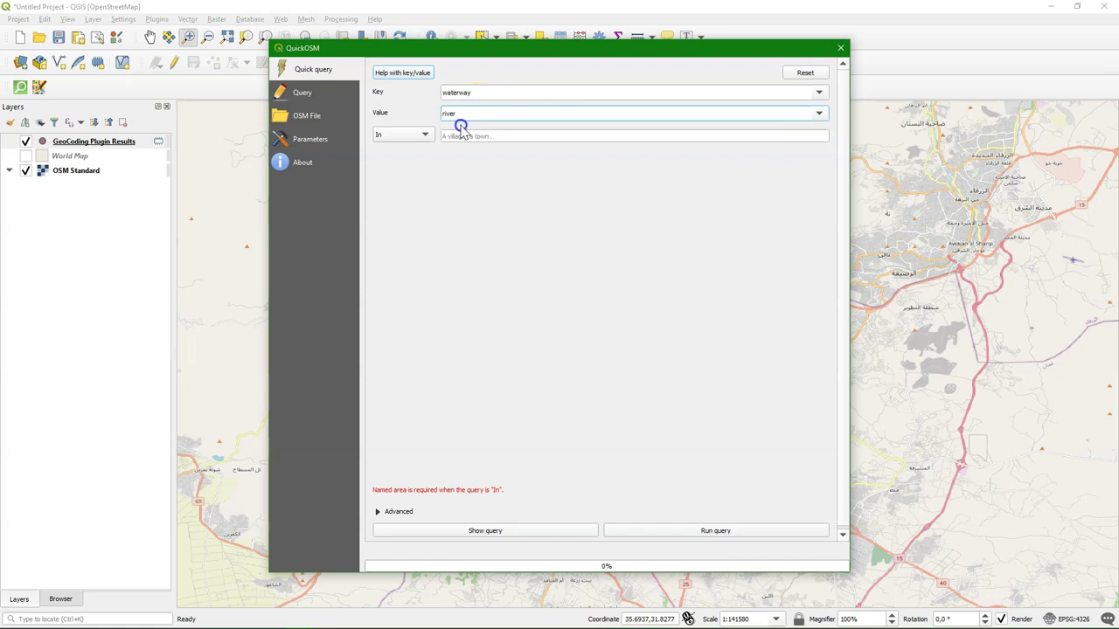
left_click(425, 135)
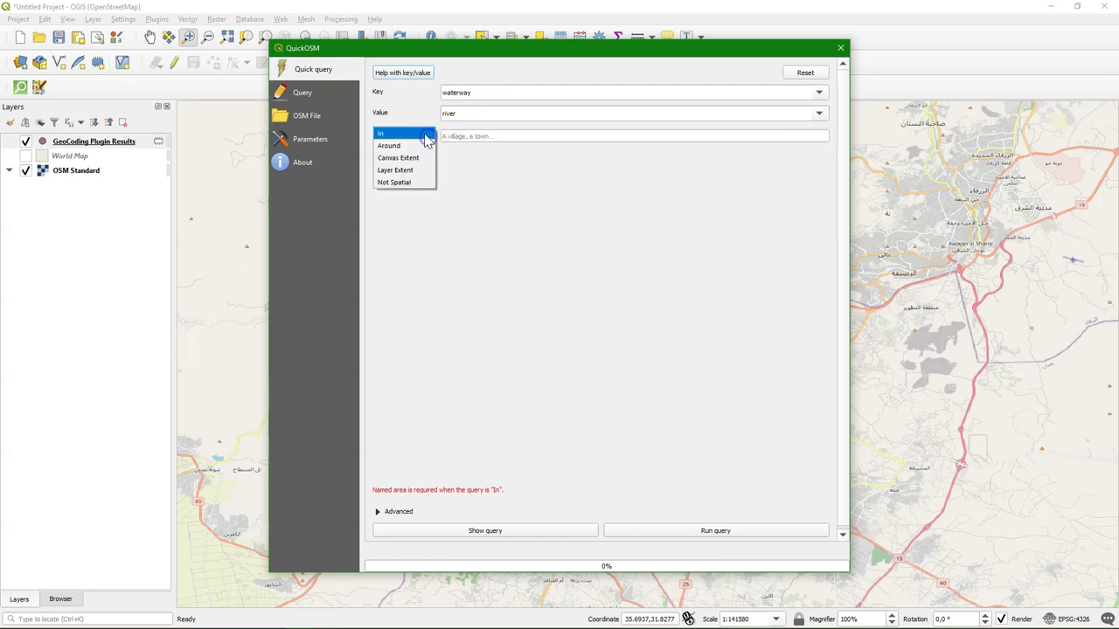
left_click(397, 159)
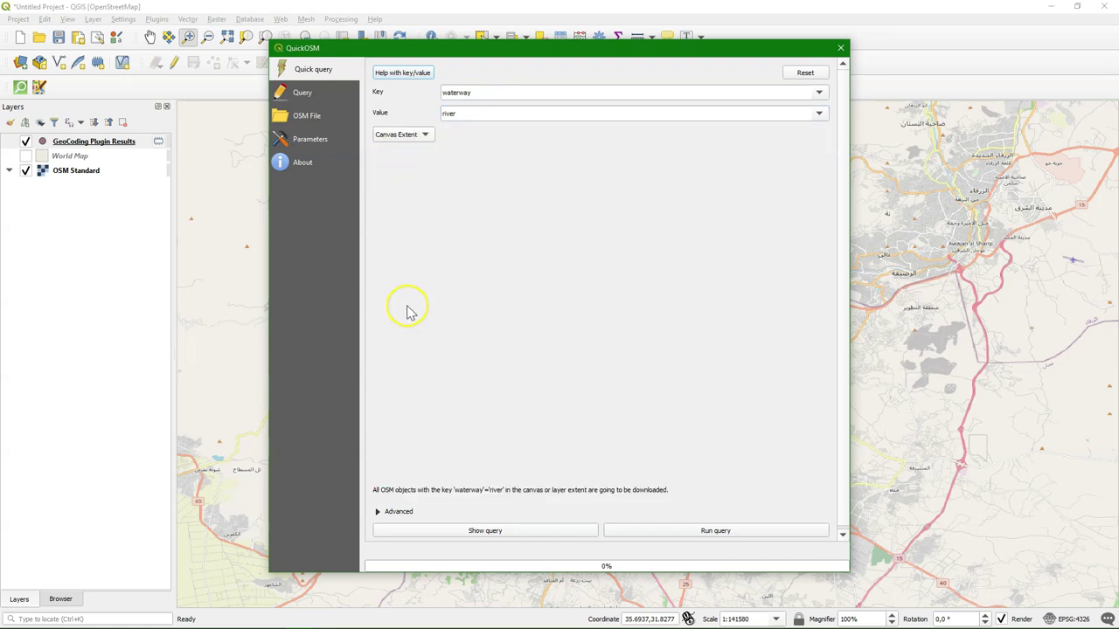
left_click(377, 513)
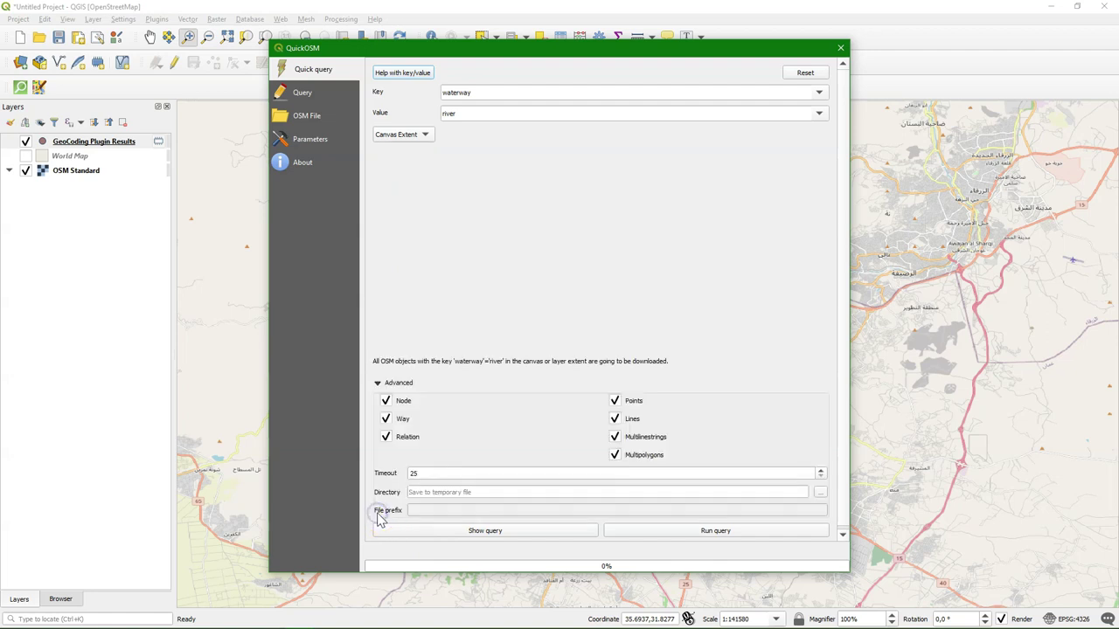
left_click(615, 401)
left_click(686, 531)
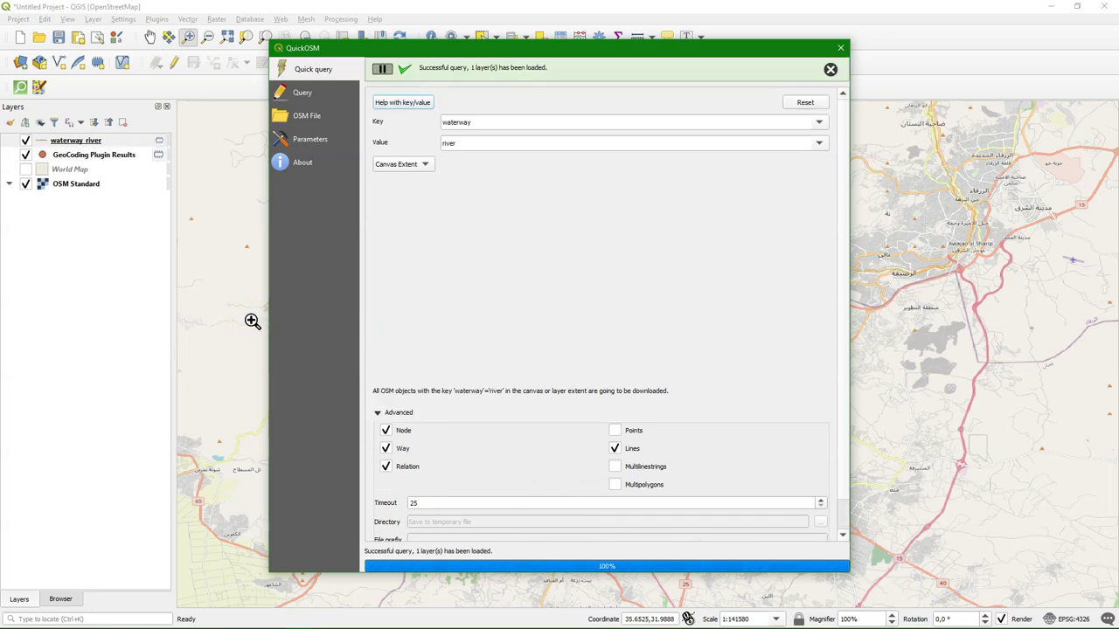
Step: Close QuickOSM and toggle the OSM Standard basemap to check the river lines
left_click(840, 49)
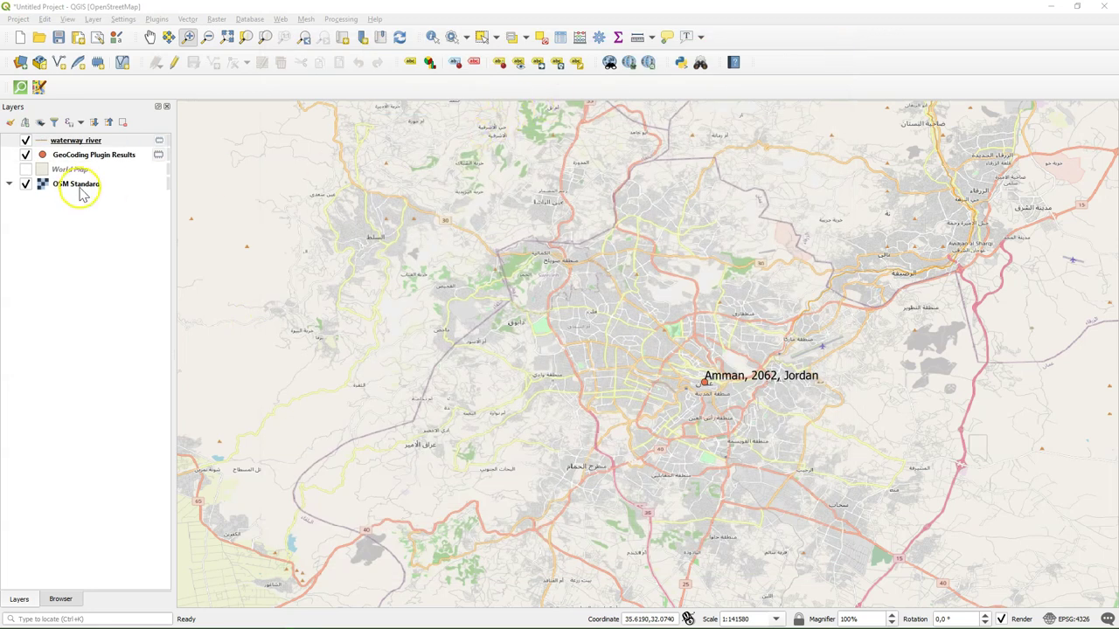
left_click(76, 142)
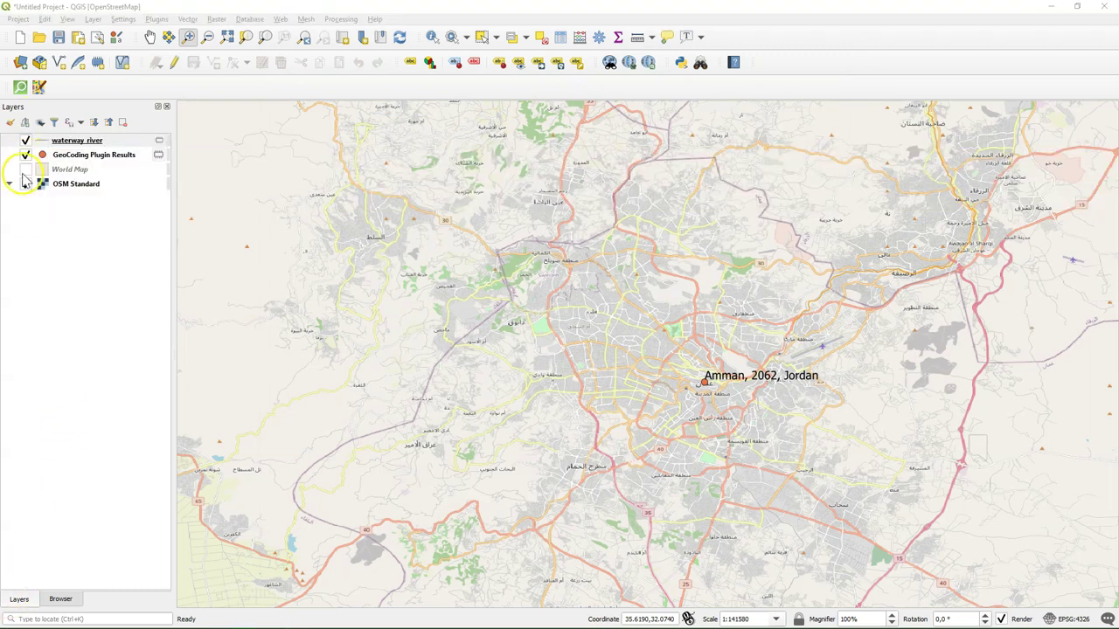
left_click(25, 184)
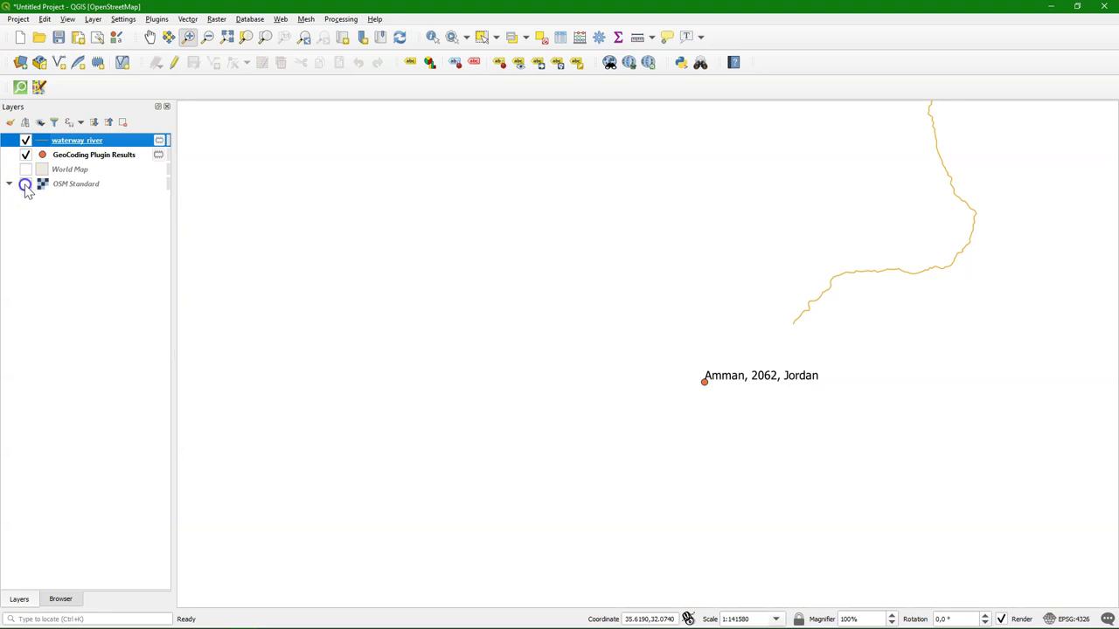
left_click(25, 184)
Step: Zoom into the Zarqa area and toggle waterway_river visibility against the basemap
left_click_drag(920, 217, 1049, 133)
scroll(559, 312, "down", 1)
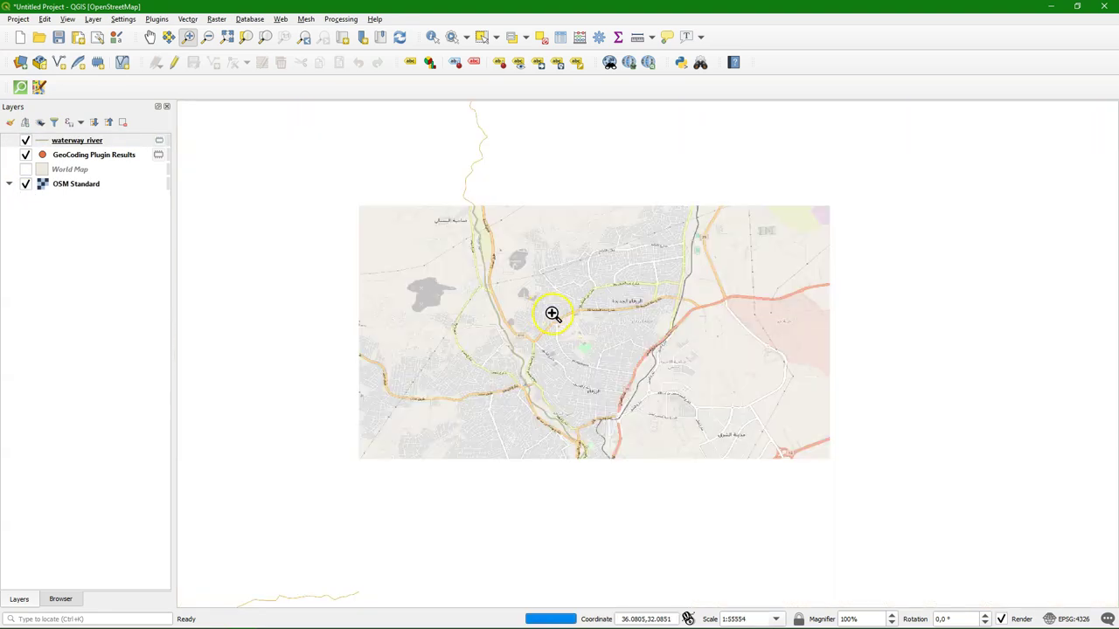
left_click(26, 141)
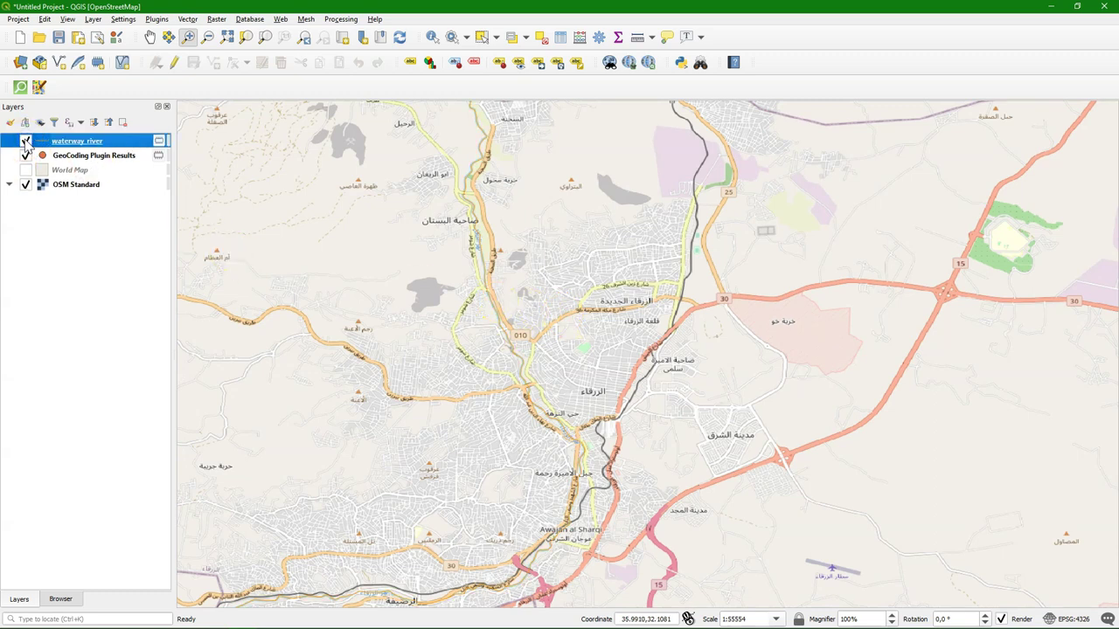
left_click(26, 140)
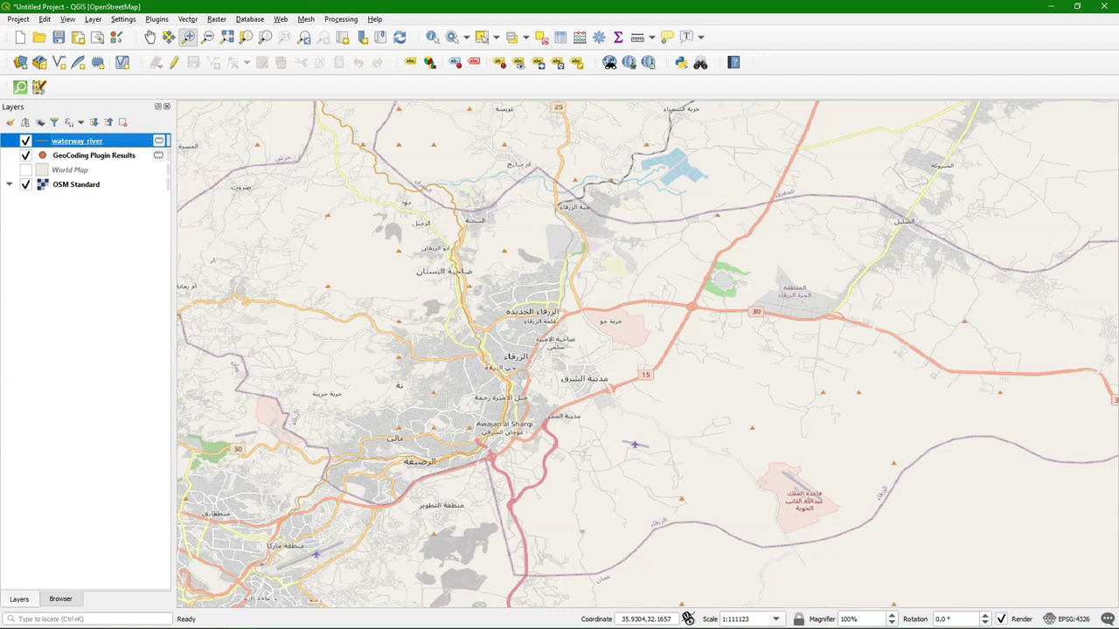
Step: Set the waterway_river simple line colour to RGB 31, 120, 180
left_click(9, 123)
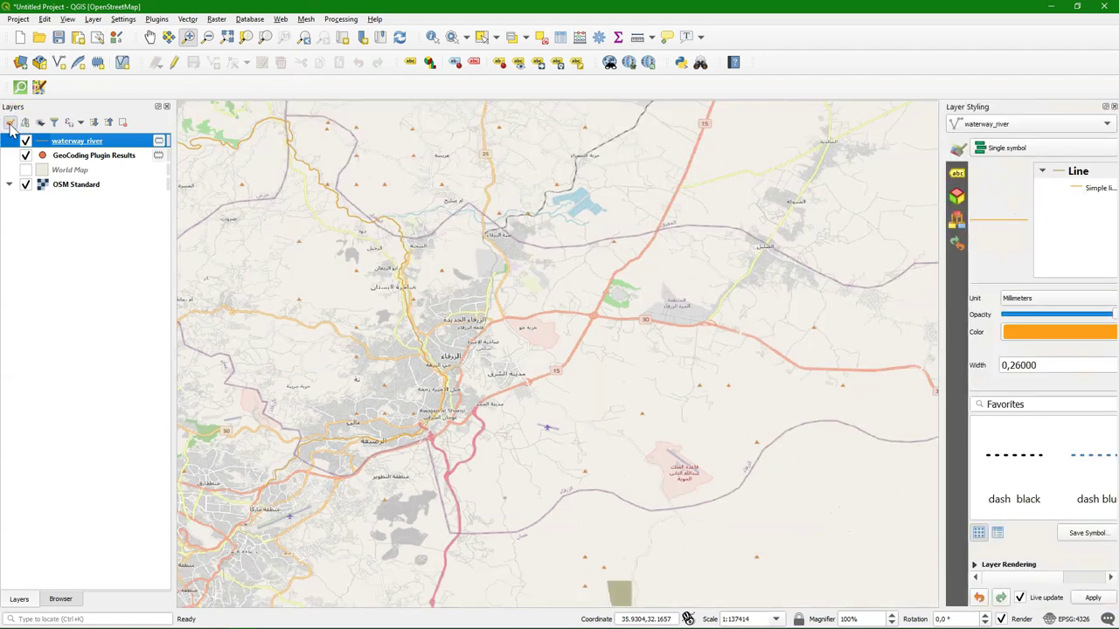
left_click_drag(943, 245, 842, 244)
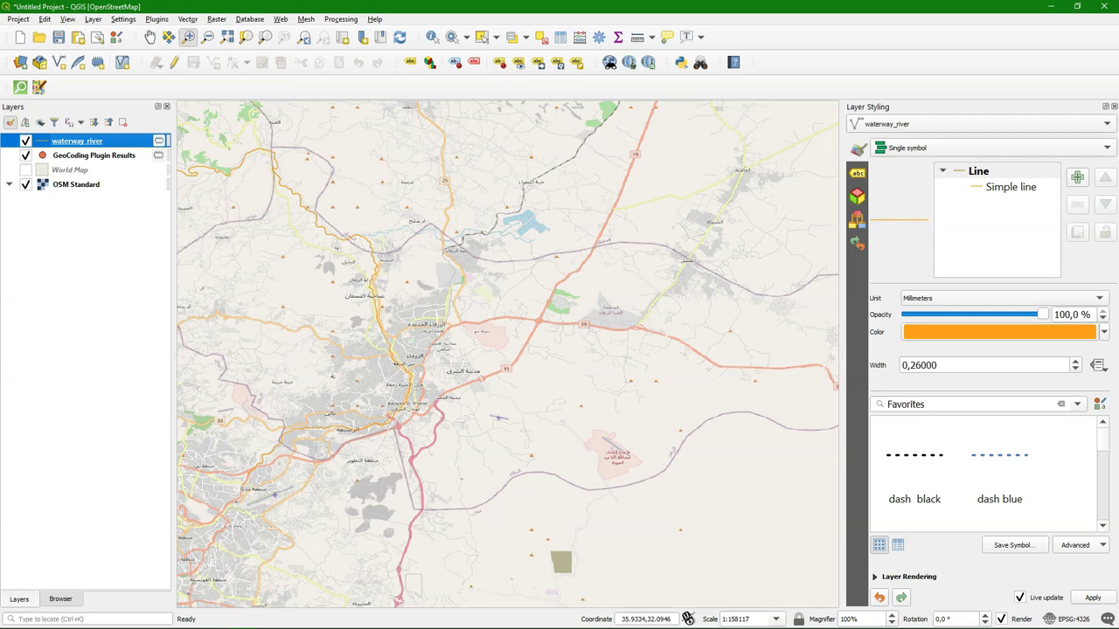
left_click(1021, 187)
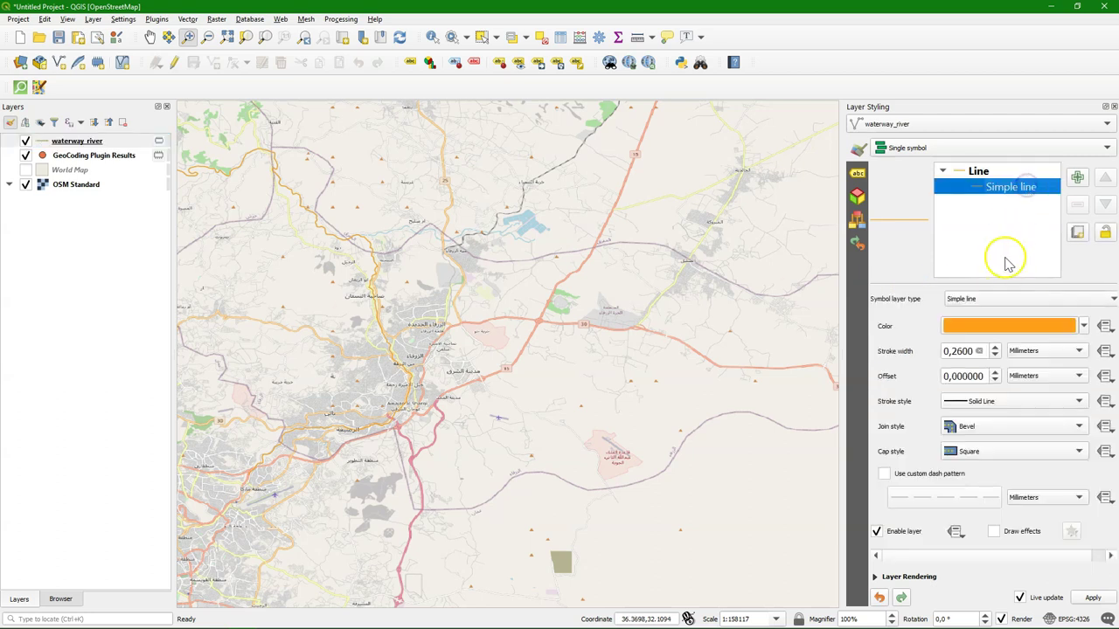
left_click(990, 326)
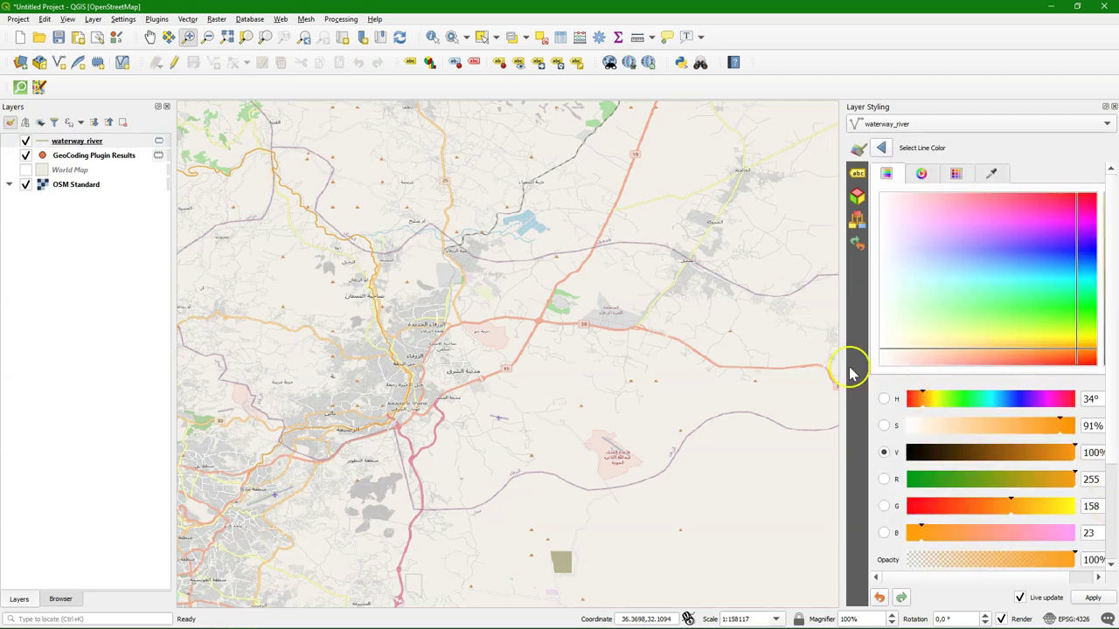
left_click_drag(846, 370, 793, 367)
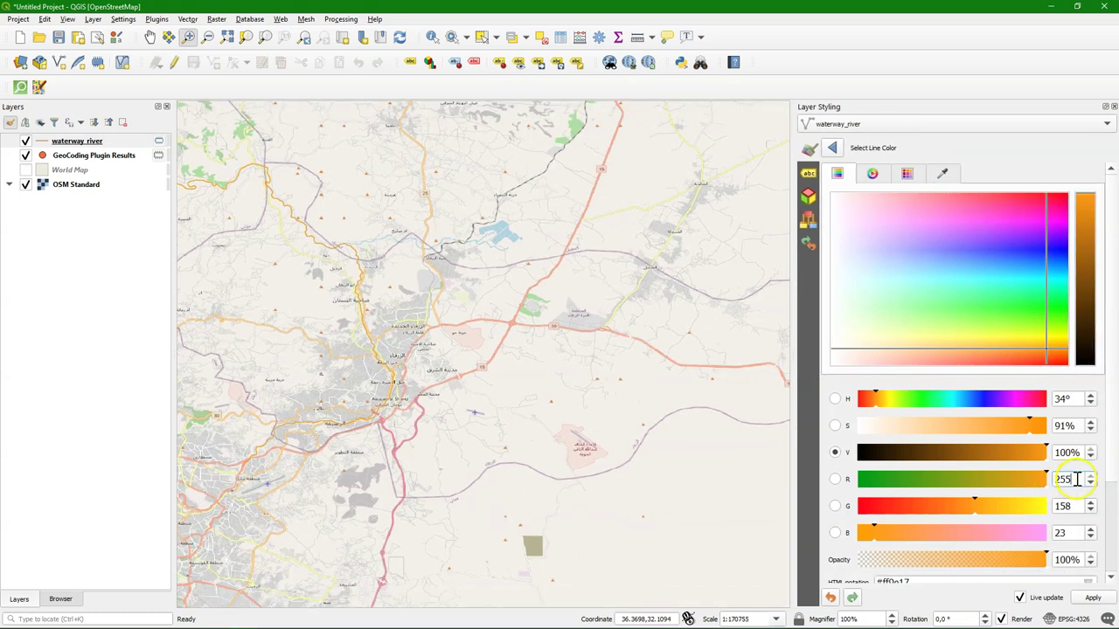
left_click_drag(1076, 479, 1047, 478)
type("31")
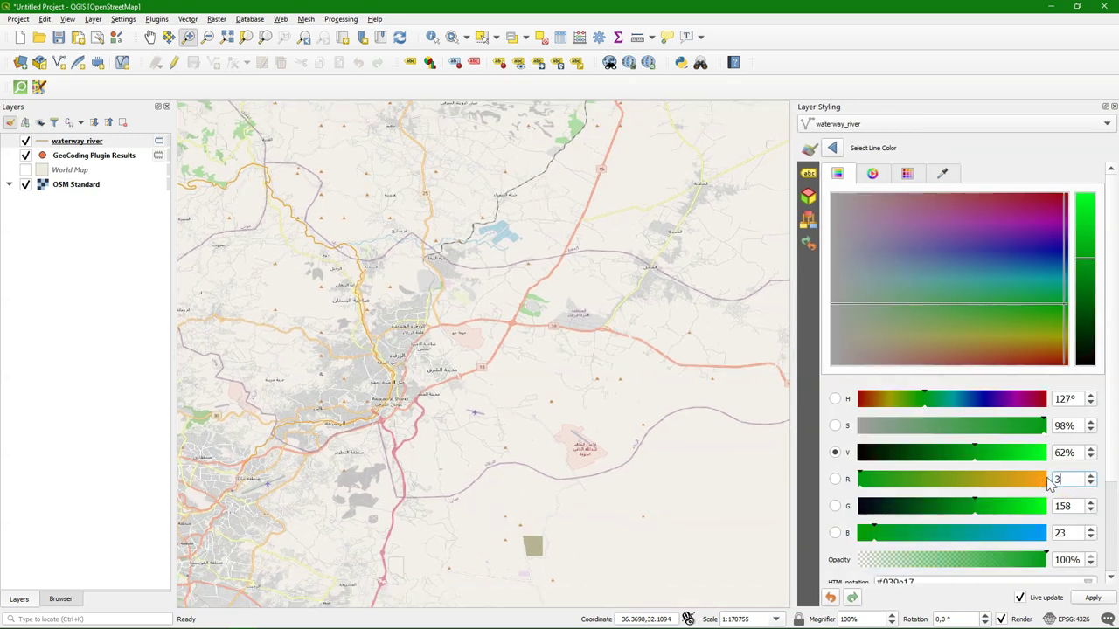
type("120")
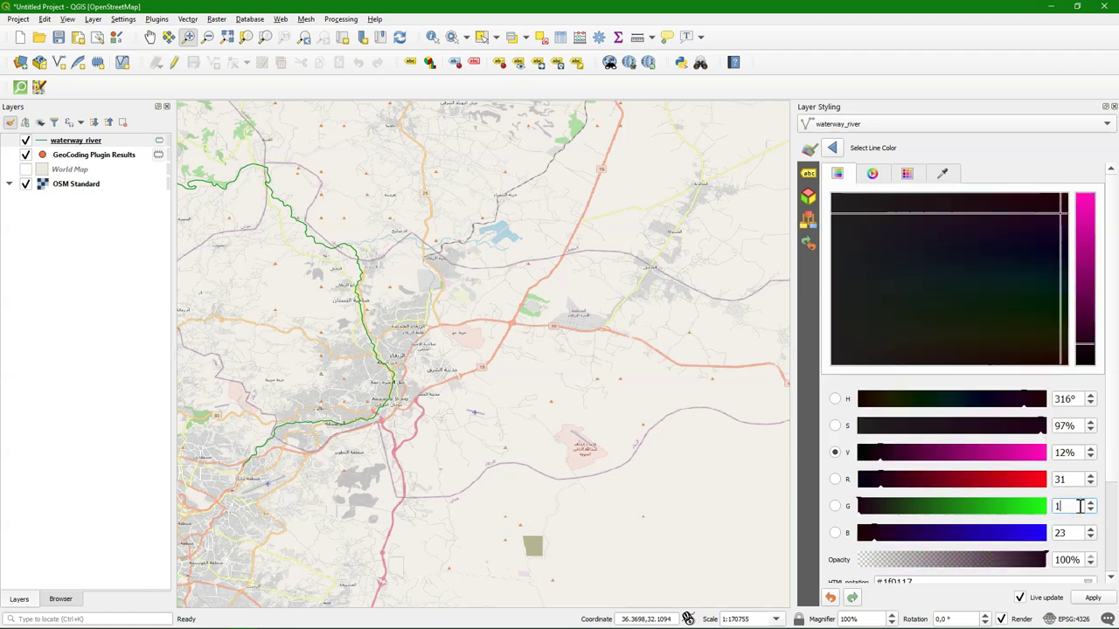
left_click(1071, 533)
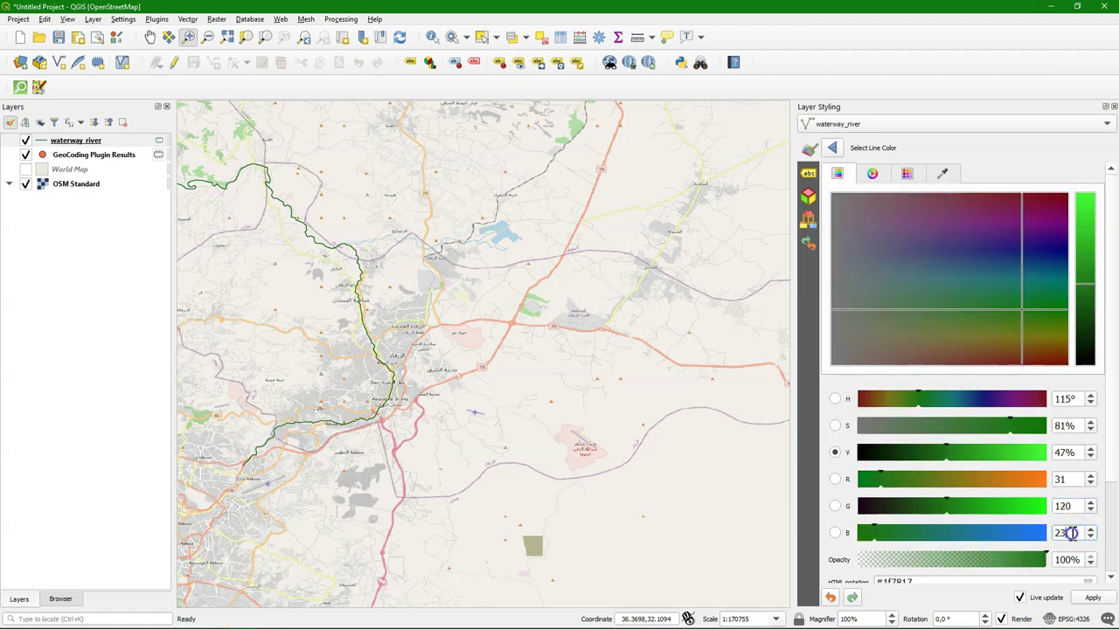
left_click_drag(1068, 533, 1036, 534)
type("180")
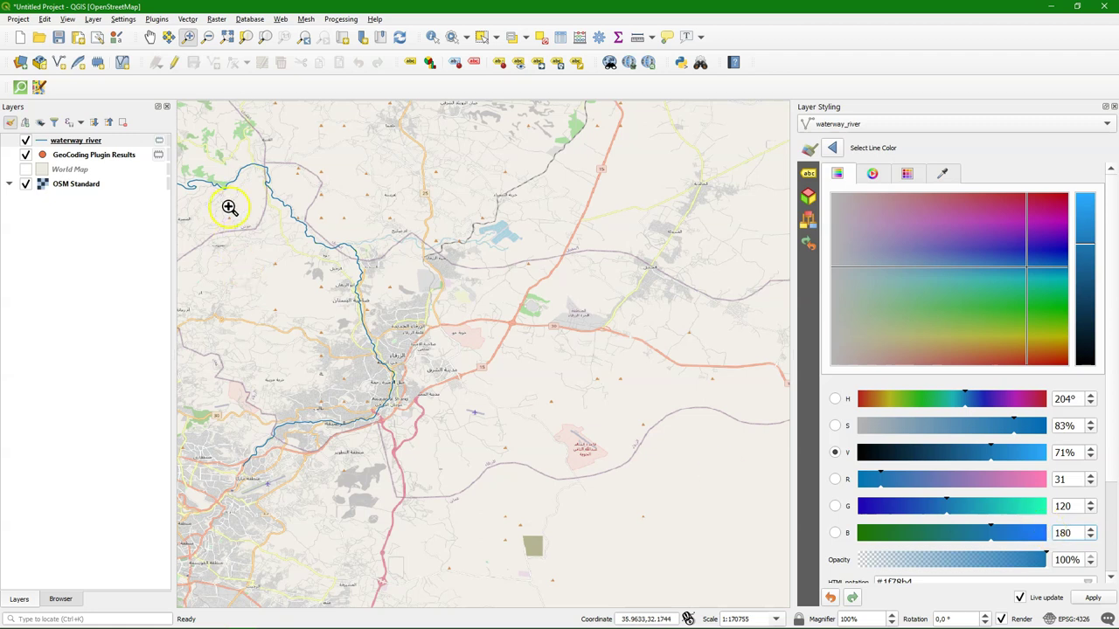
Step: Raise the river line's stroke width to 0.86 mm
left_click_drag(207, 152, 447, 384)
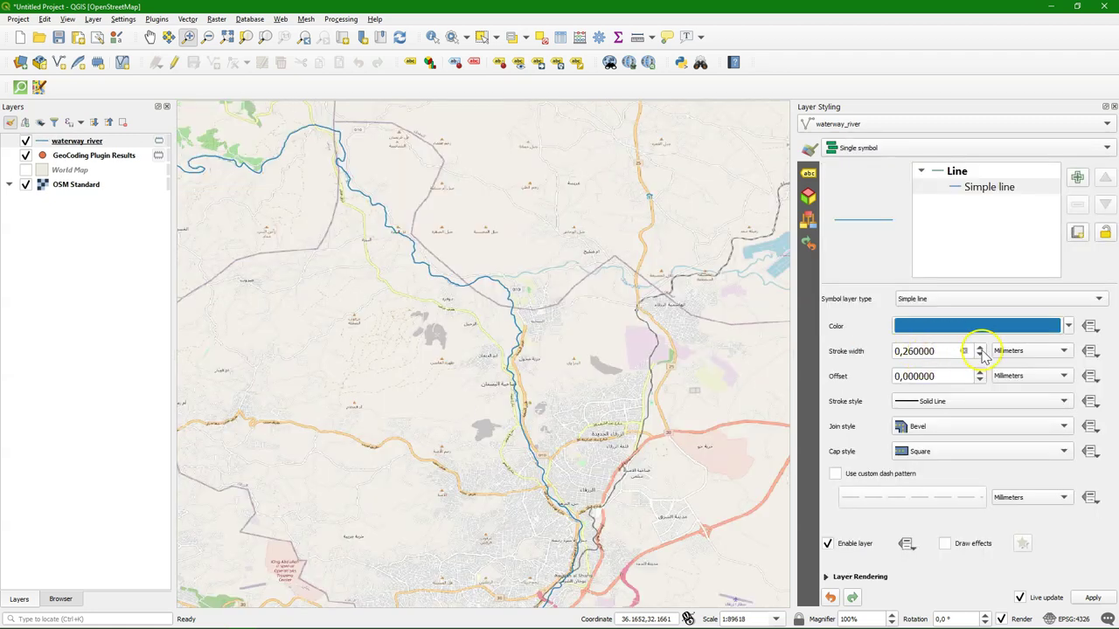
left_click(981, 348)
left_click(981, 348)
left_click(981, 348)
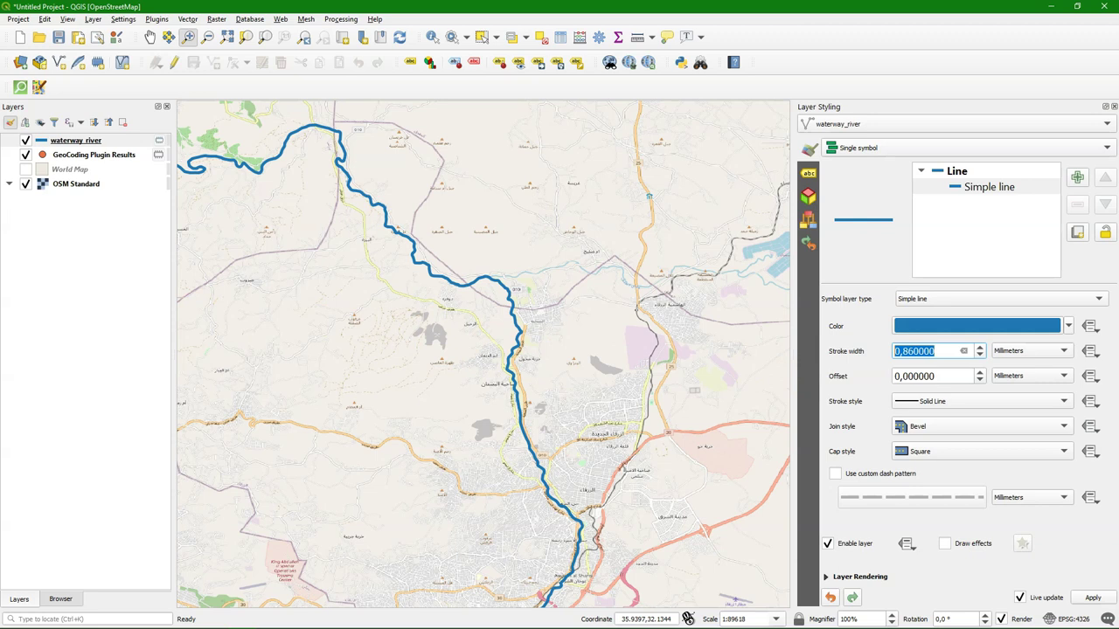
Step: Turn on Single labels for waterway_river using the name field
left_click(809, 175)
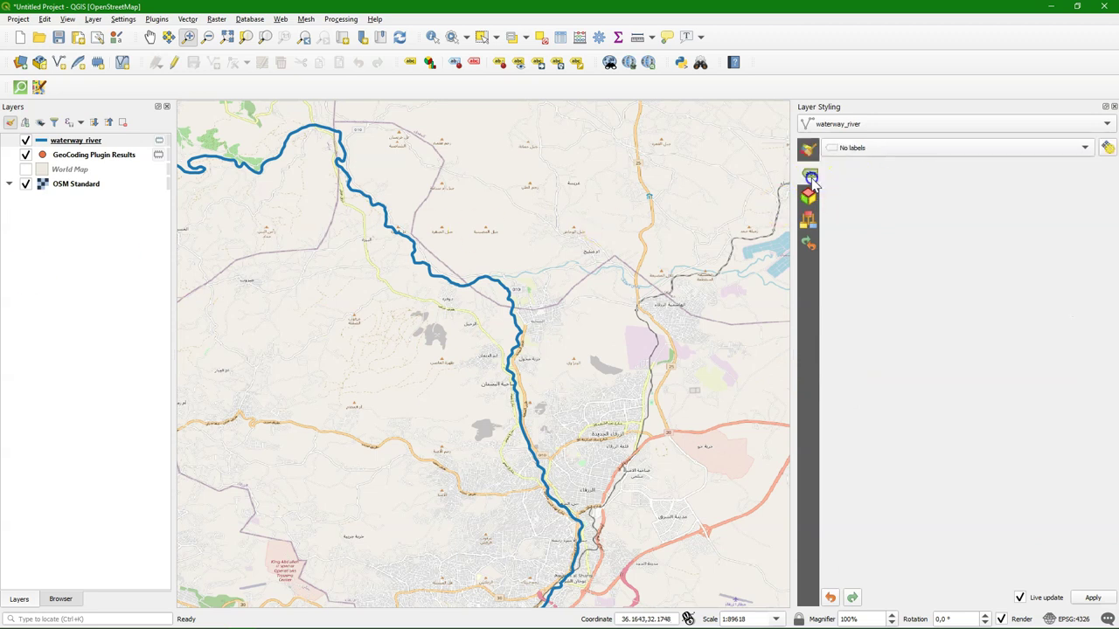
left_click(856, 148)
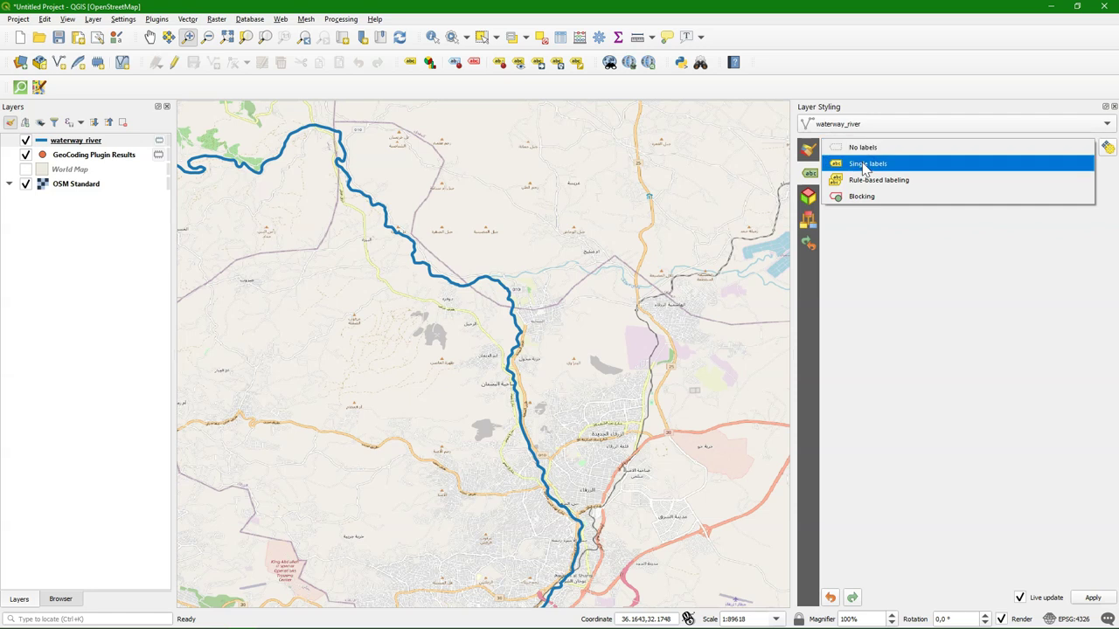
left_click(862, 163)
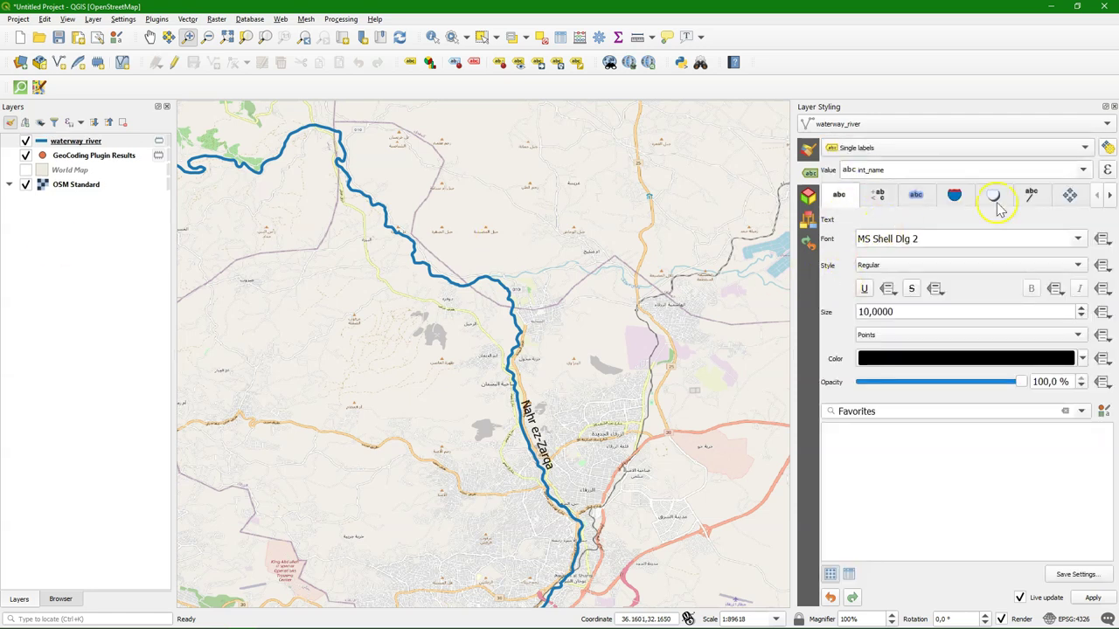
left_click(1082, 170)
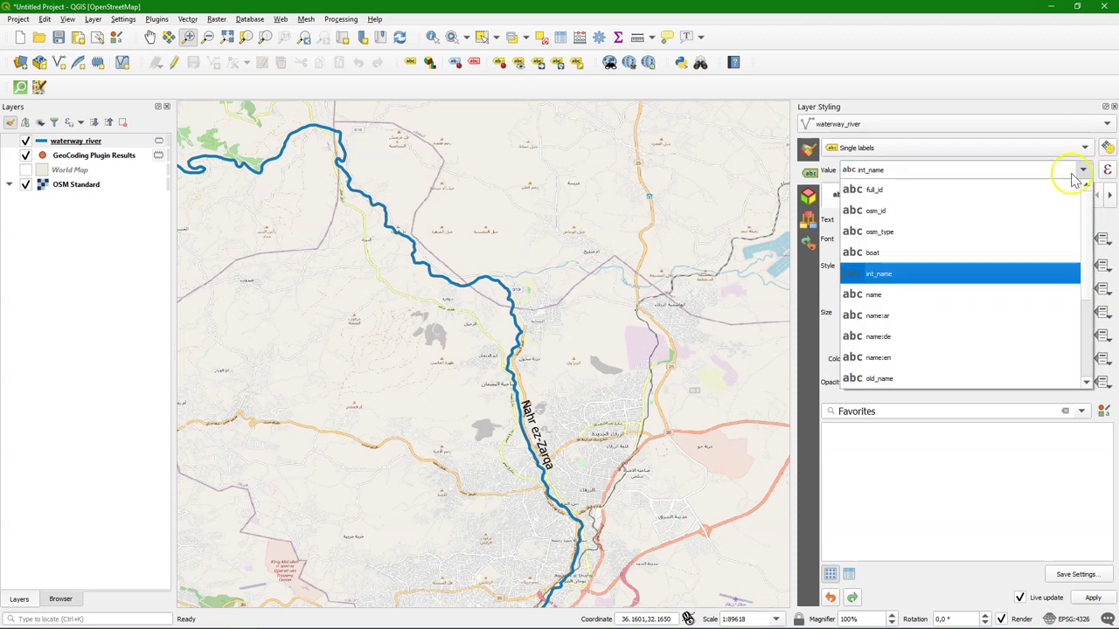
left_click(877, 297)
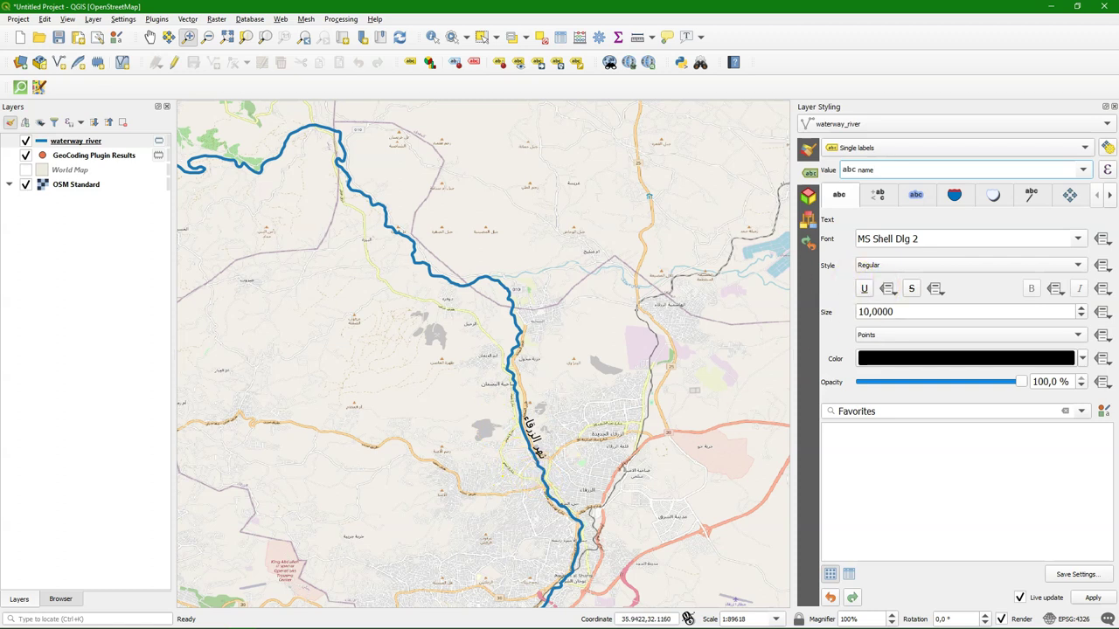
Step: Set the river label placement to Curved
left_click(1070, 195)
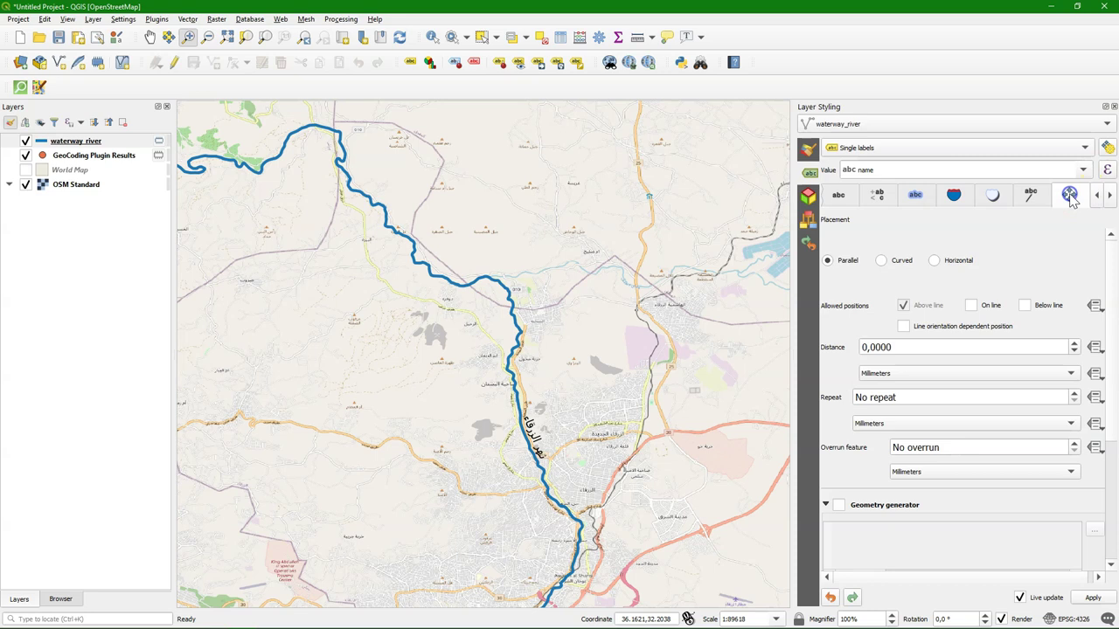
left_click(881, 260)
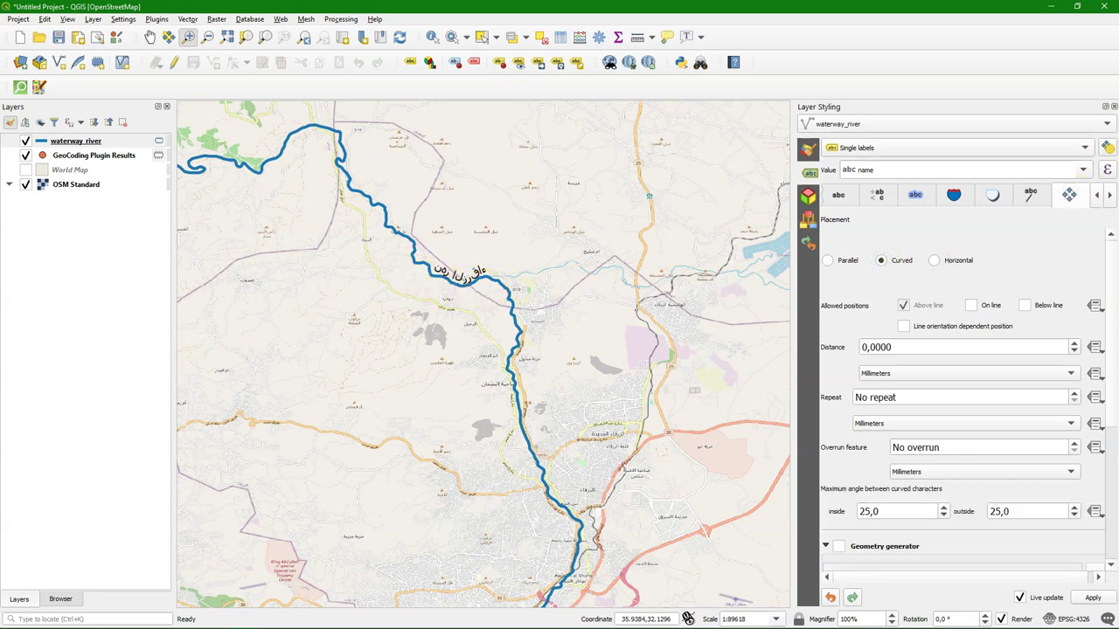
left_click(916, 196)
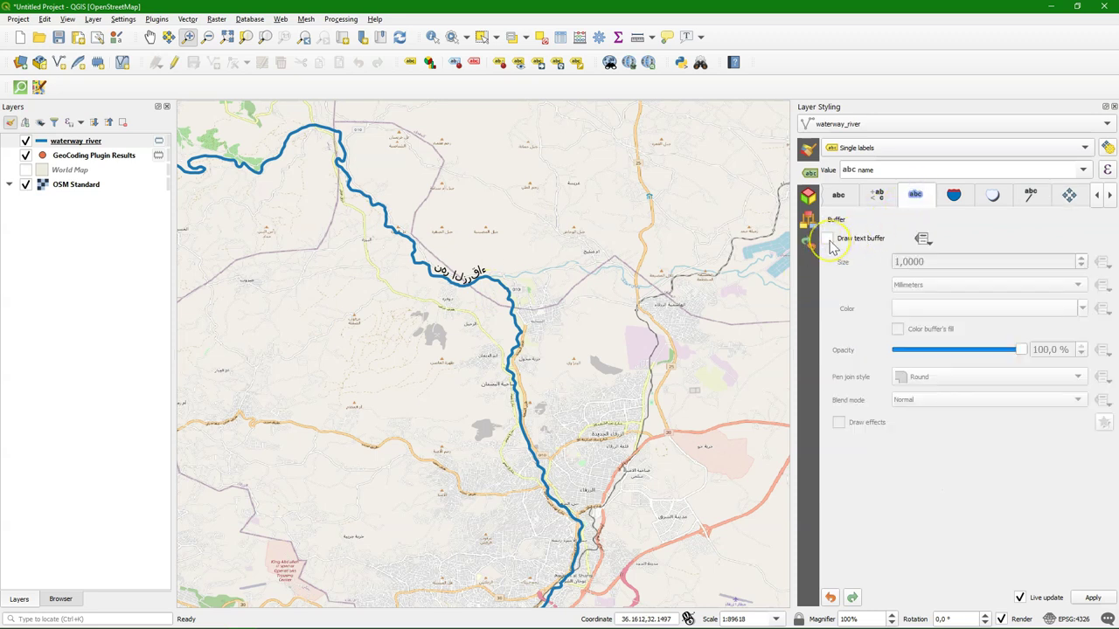
Step: Enable the label text buffer and sample its colour from the beige map background
left_click(827, 239)
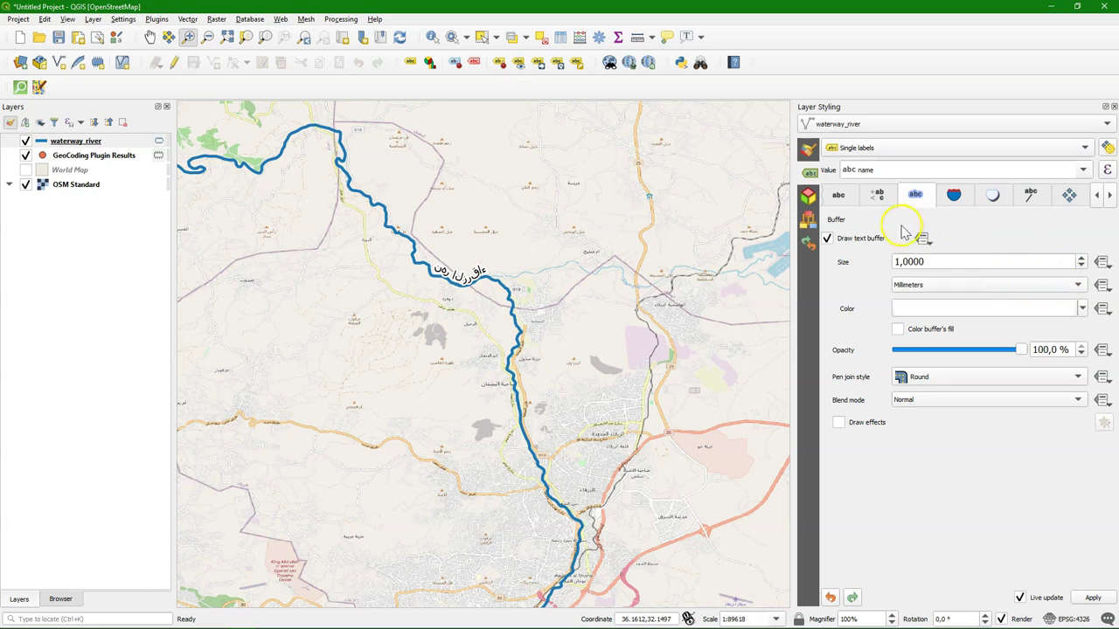
left_click(973, 311)
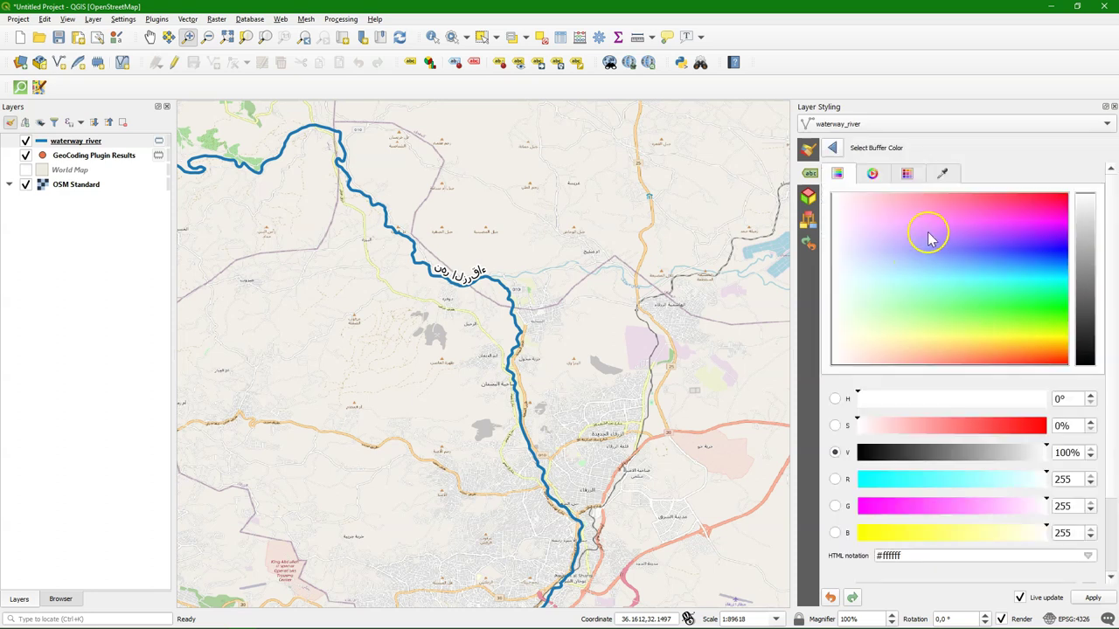
left_click(943, 173)
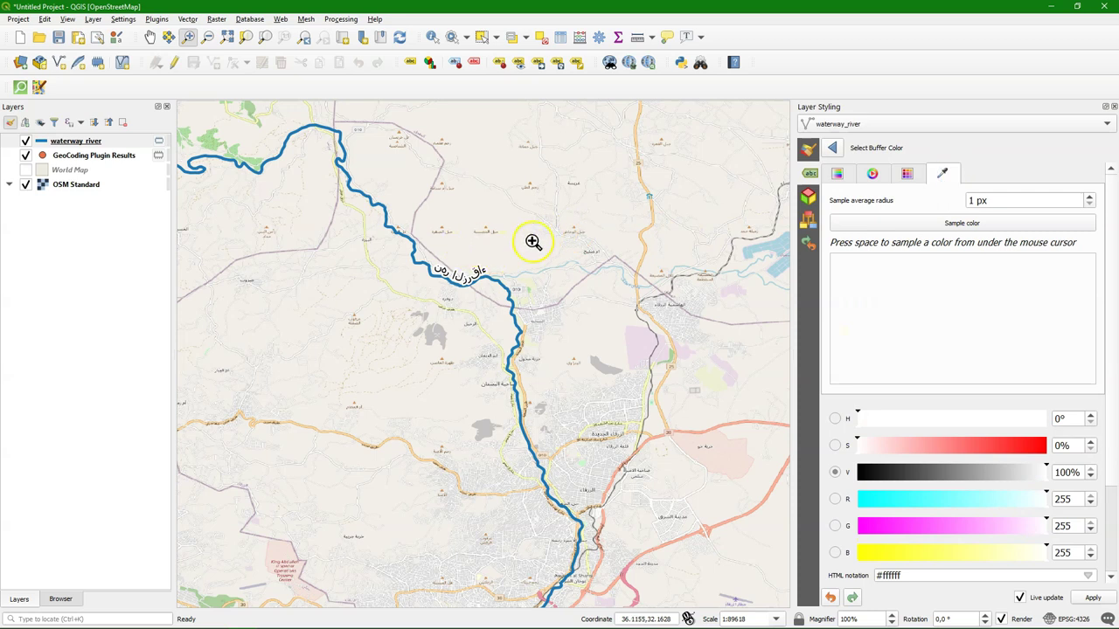
left_click(924, 220)
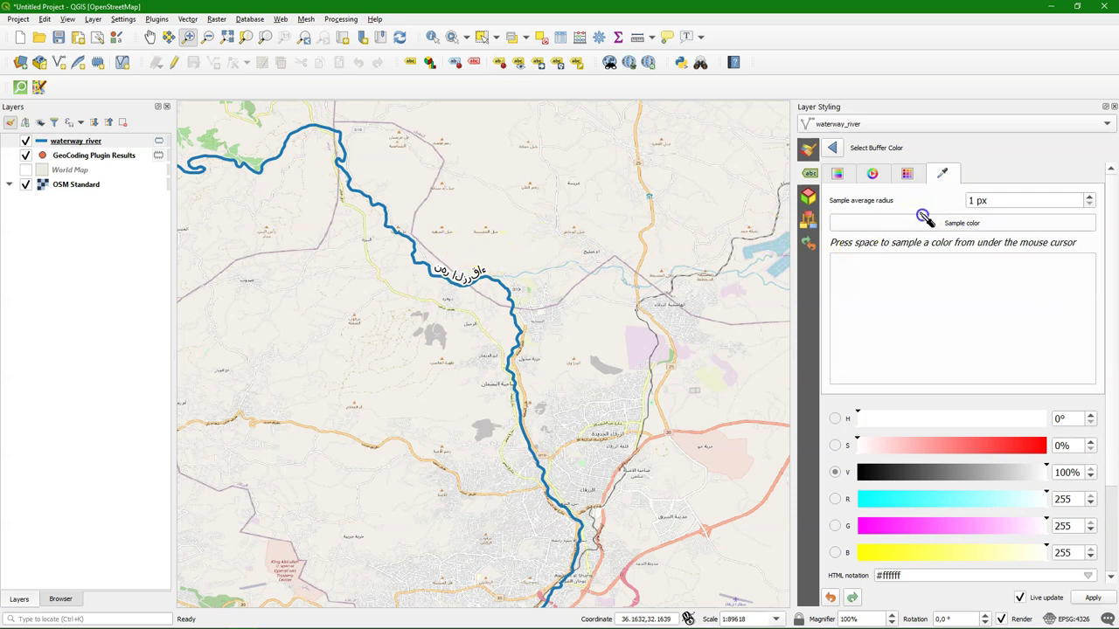
left_click(464, 251)
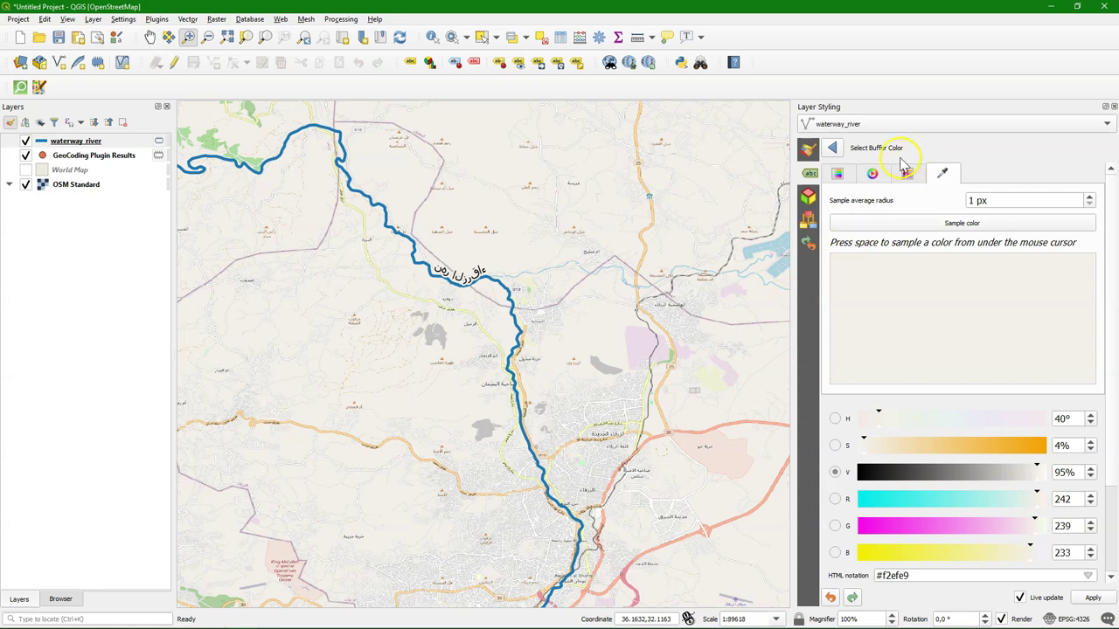
left_click(835, 149)
Step: Set the label text colour to RGB 31, 38, 180
left_click(839, 195)
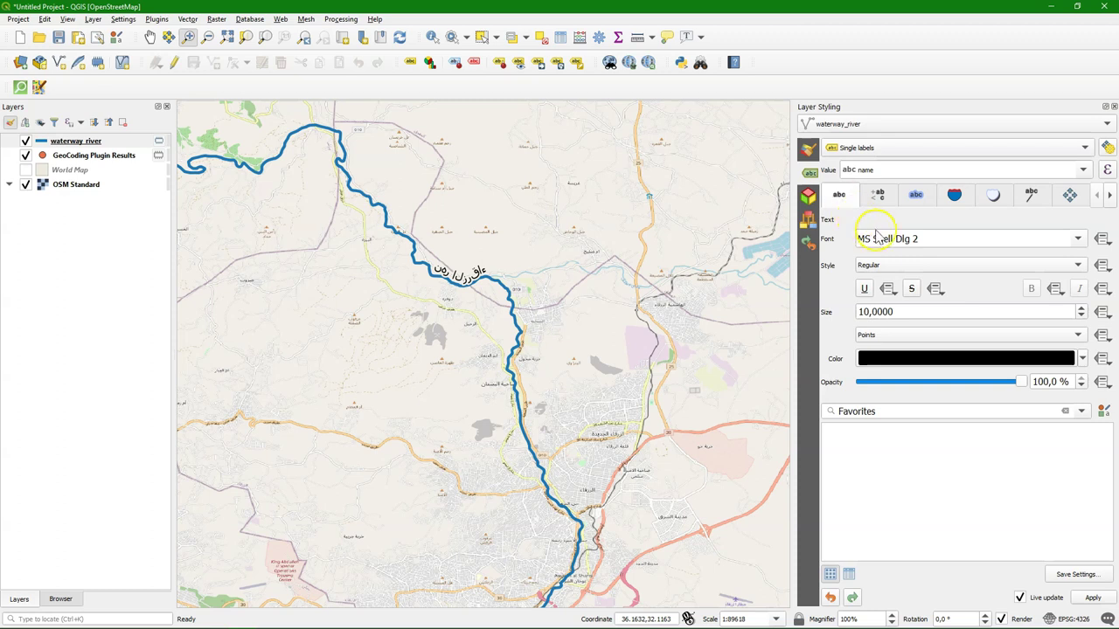
left_click(935, 358)
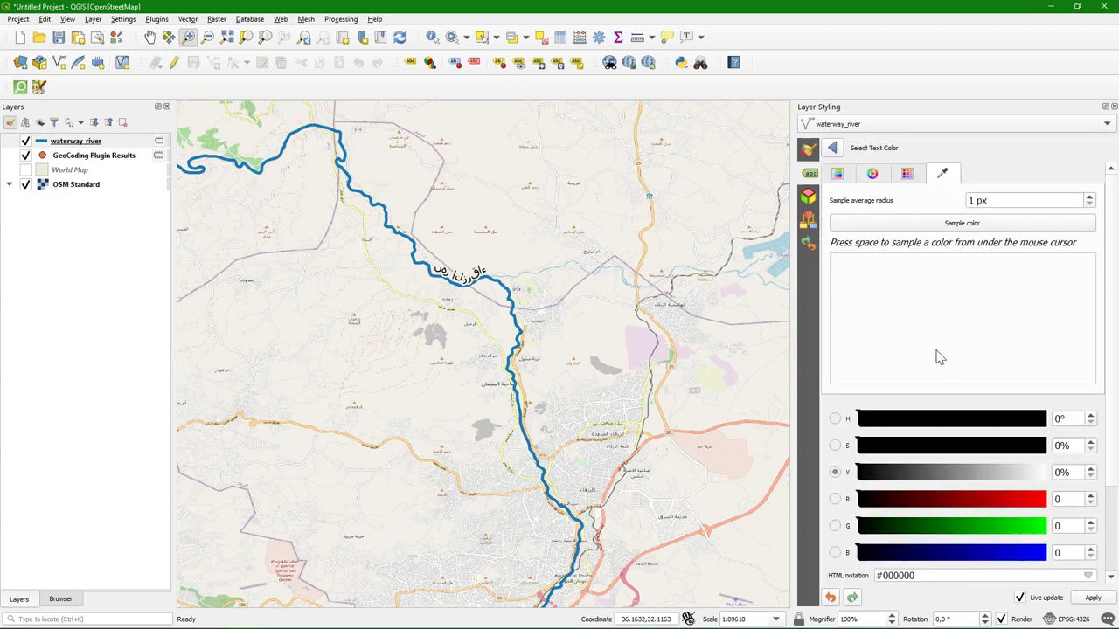
double_click(1059, 499)
type("31")
double_click(1058, 525)
type("38")
double_click(1062, 553)
type("180")
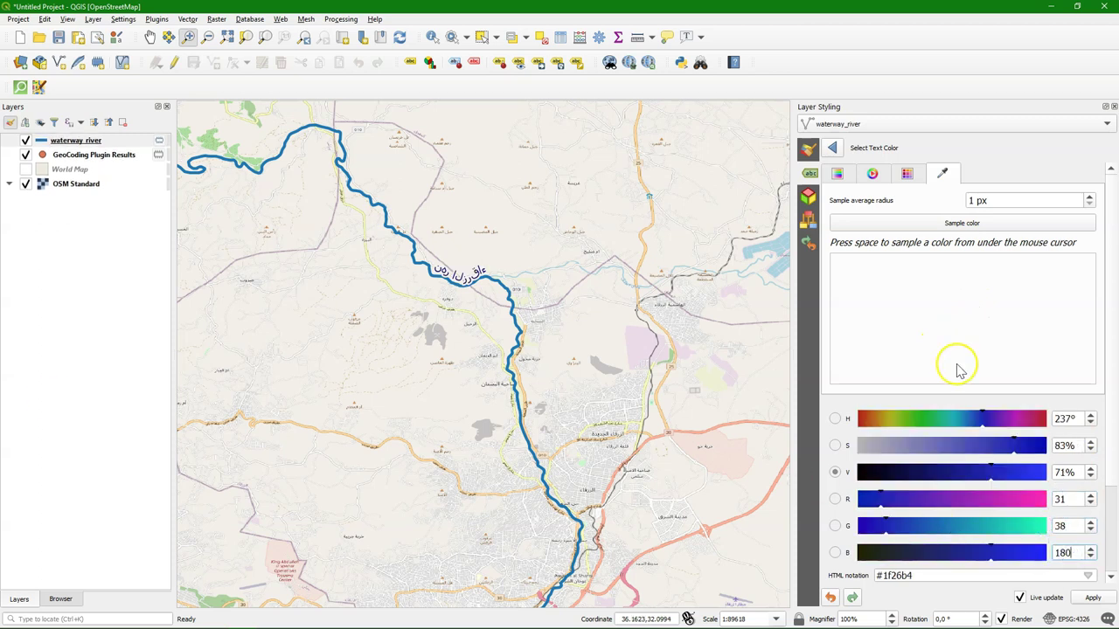
left_click(832, 148)
Step: Set the label size to 11 and the font to Calibri Italic
left_click(1081, 309)
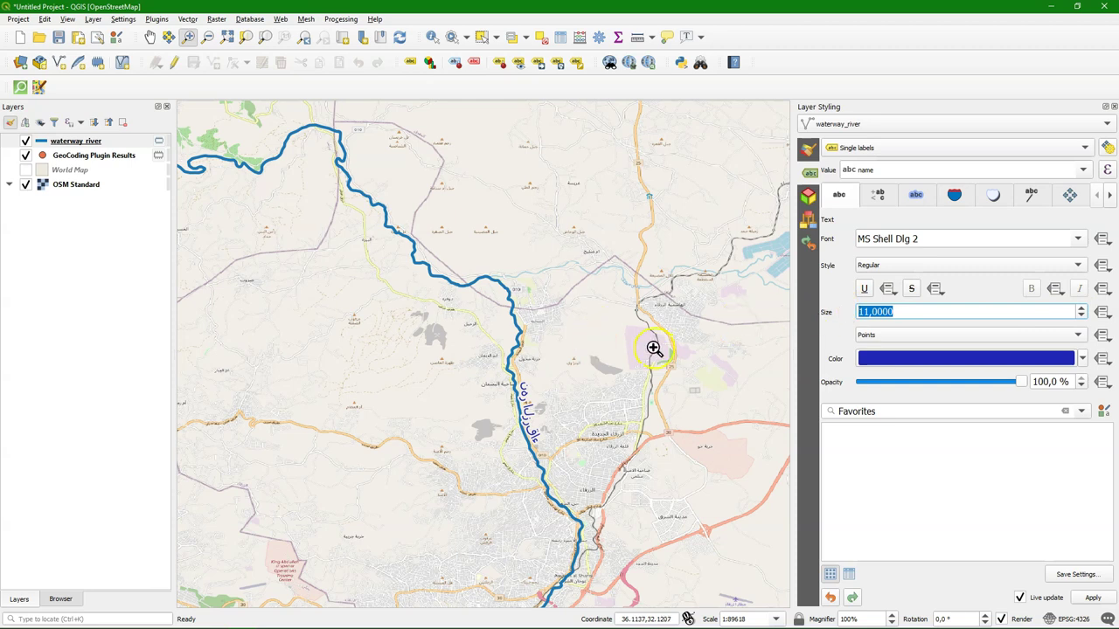
left_click(918, 259)
left_click(918, 259)
left_click(1084, 237)
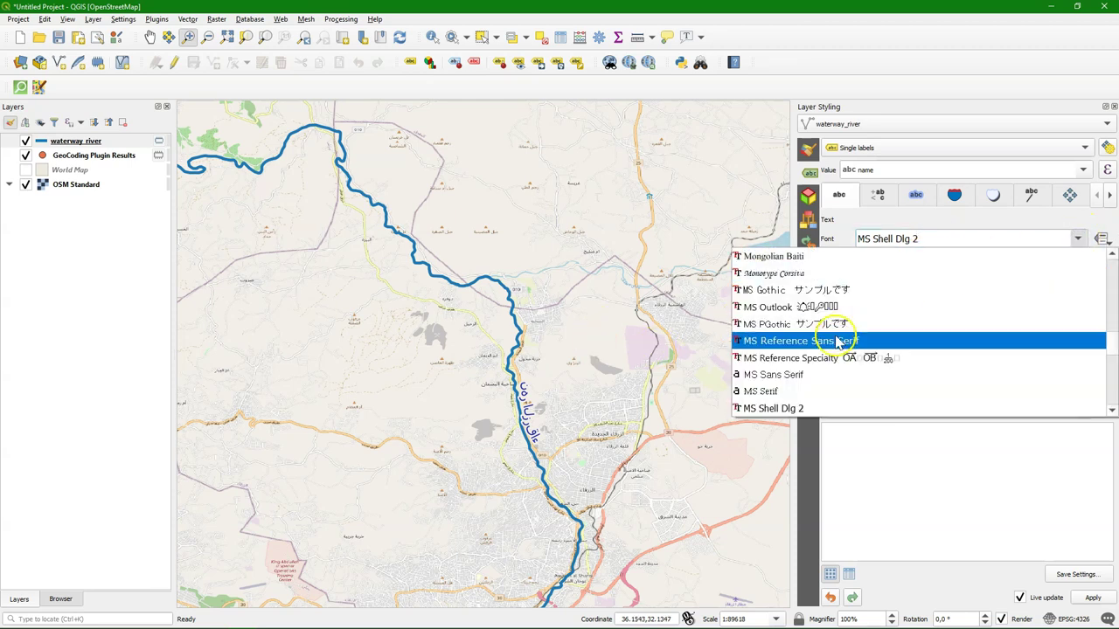
key("c")
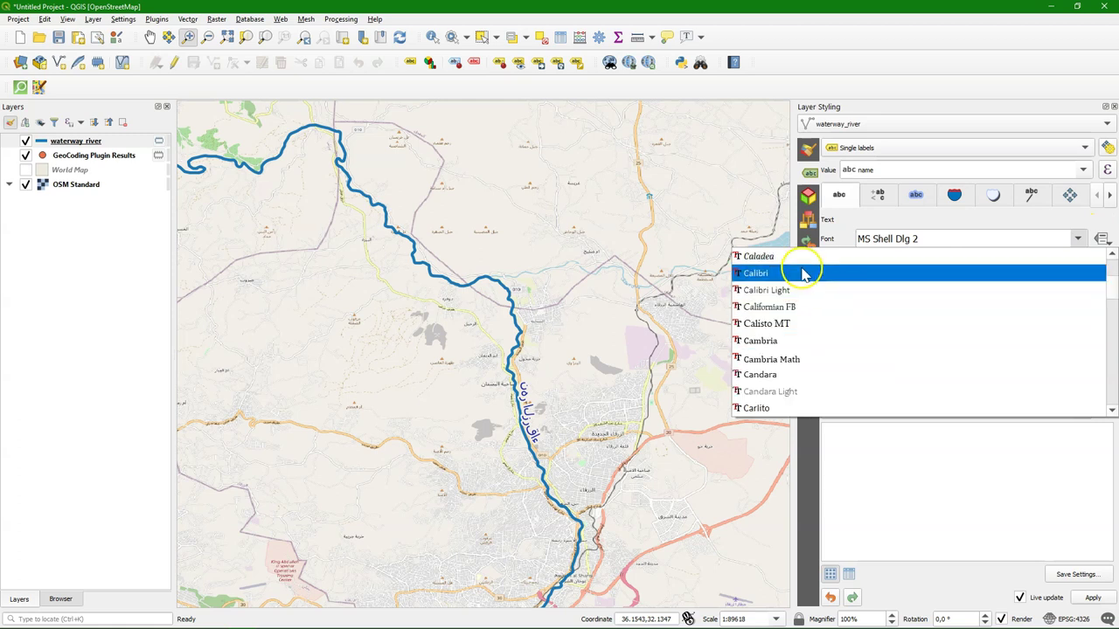
left_click(839, 273)
left_click(904, 262)
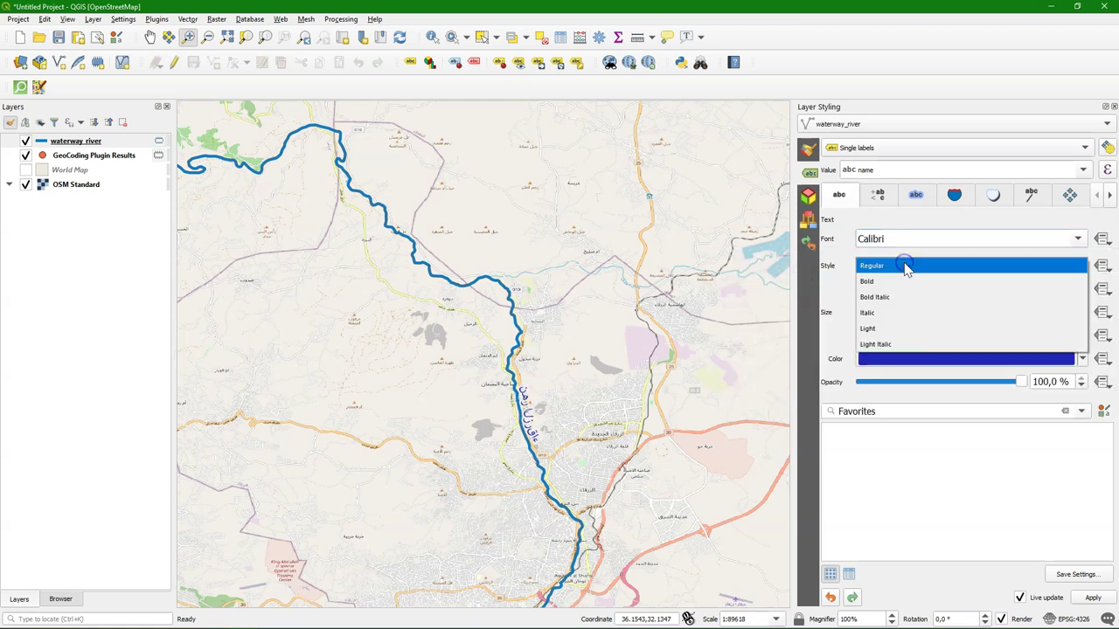
left_click(884, 316)
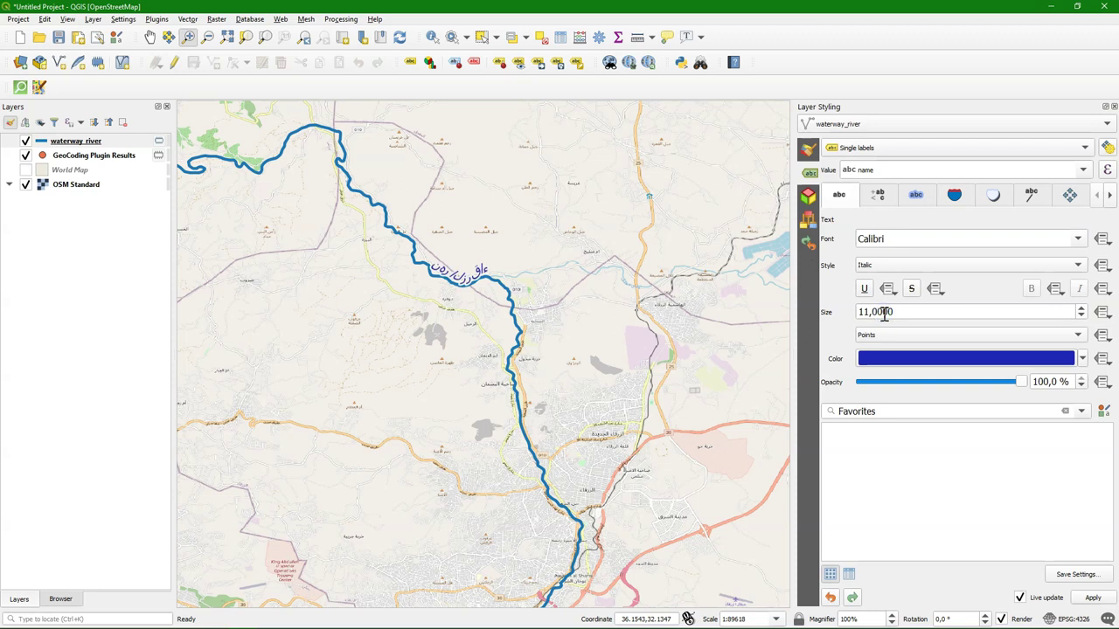
left_click(93, 68)
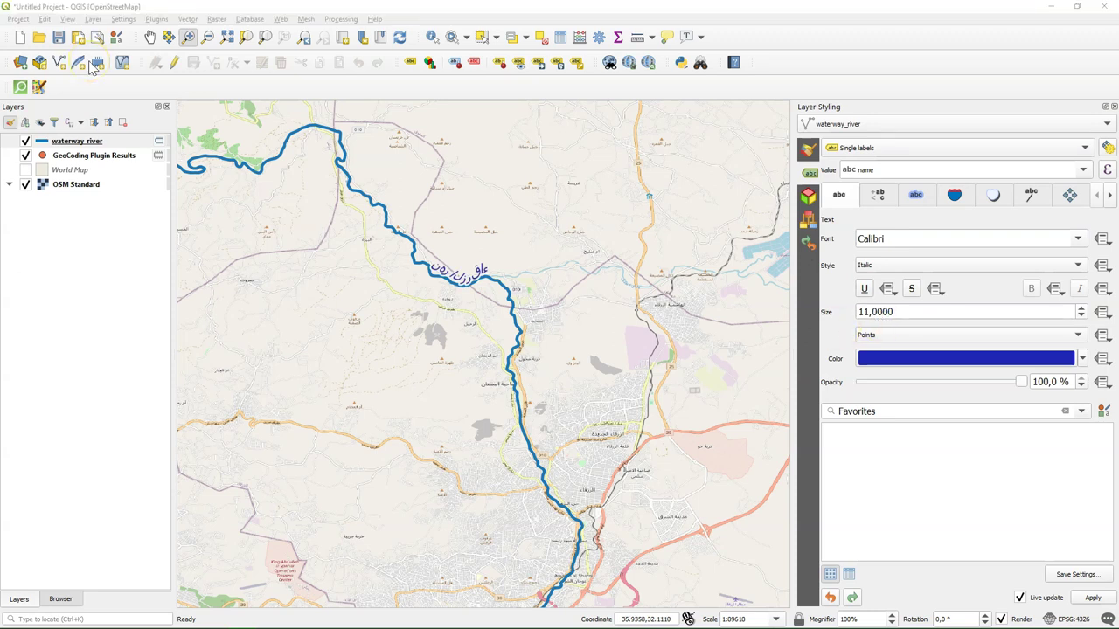
Step: Zoom to the reservoir and enter waterway=dam in a new QuickOSM query
key("Return")
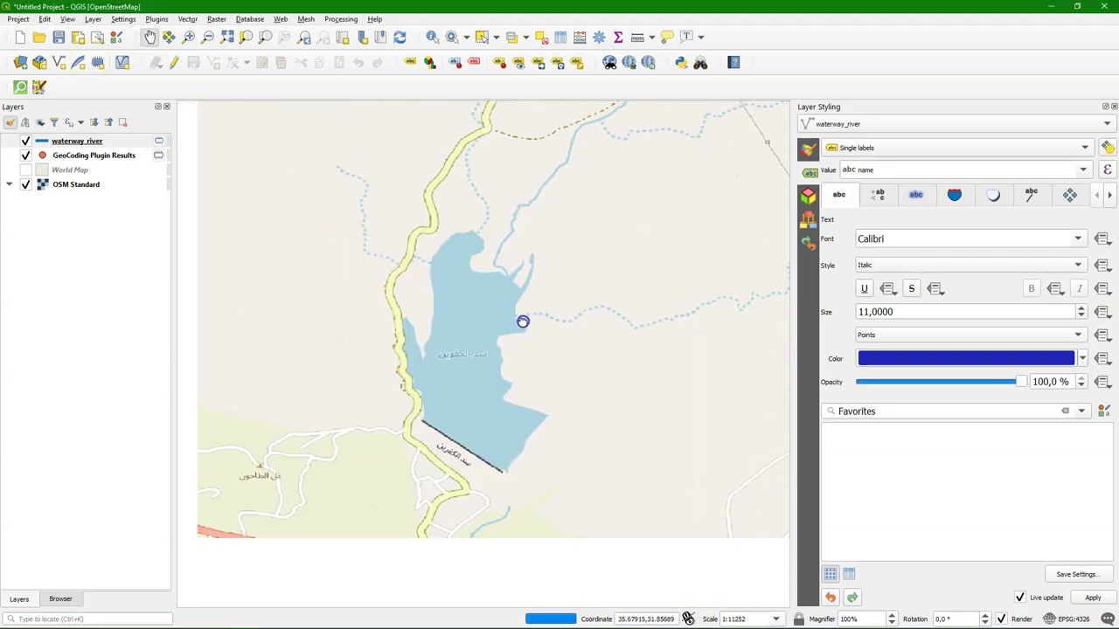
left_click(188, 19)
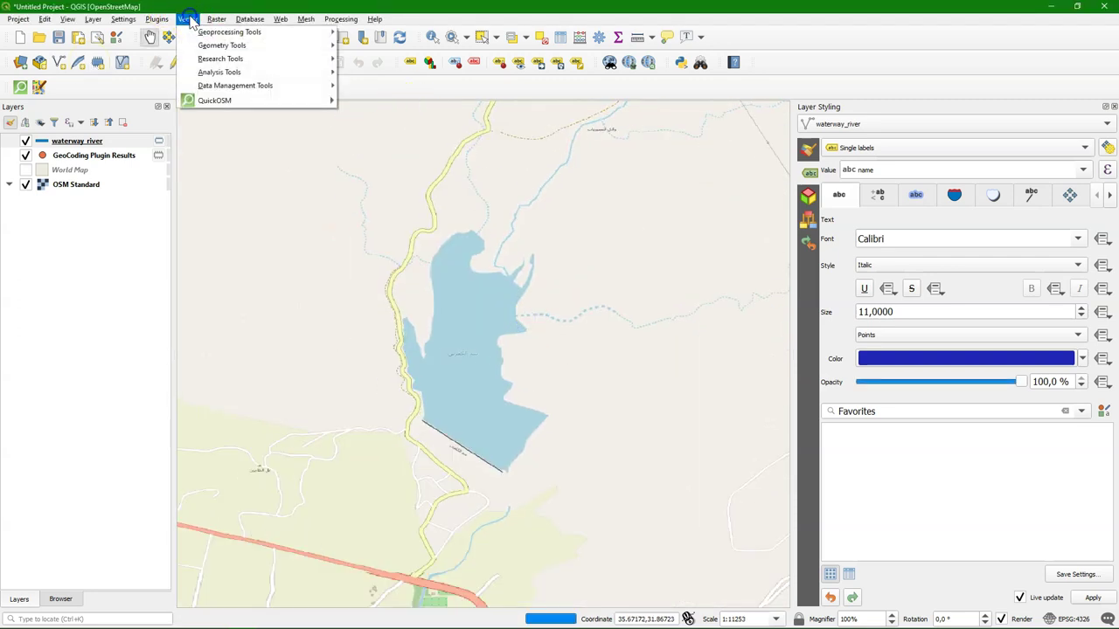
mouse_move(232, 101)
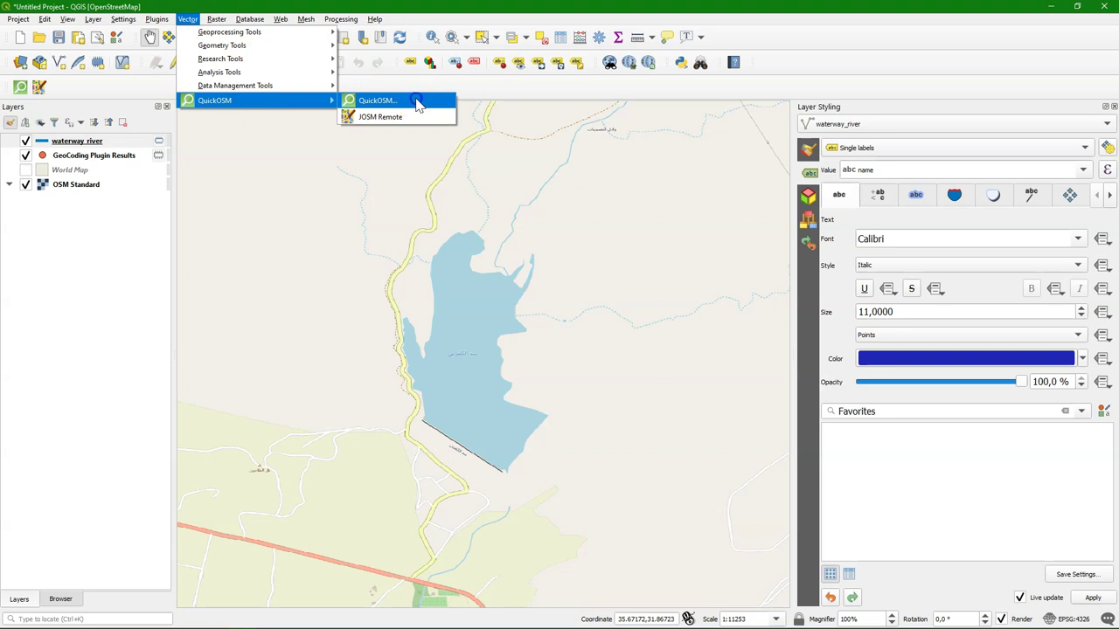
left_click(417, 102)
left_click(477, 92)
type("wate")
left_click(464, 103)
left_click(465, 112)
type("da")
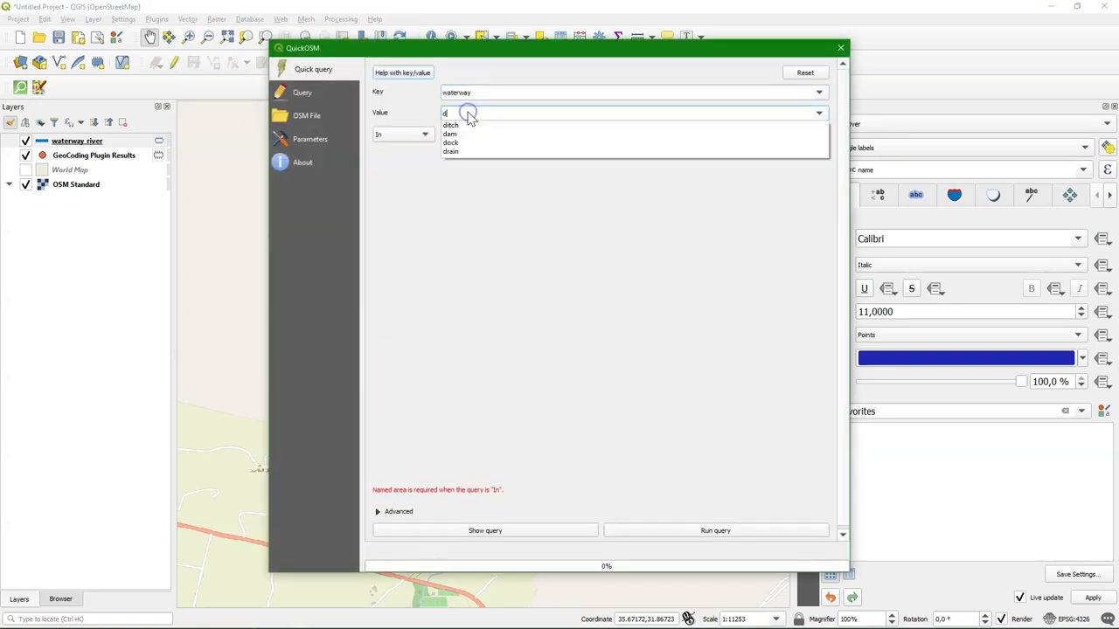
left_click(451, 126)
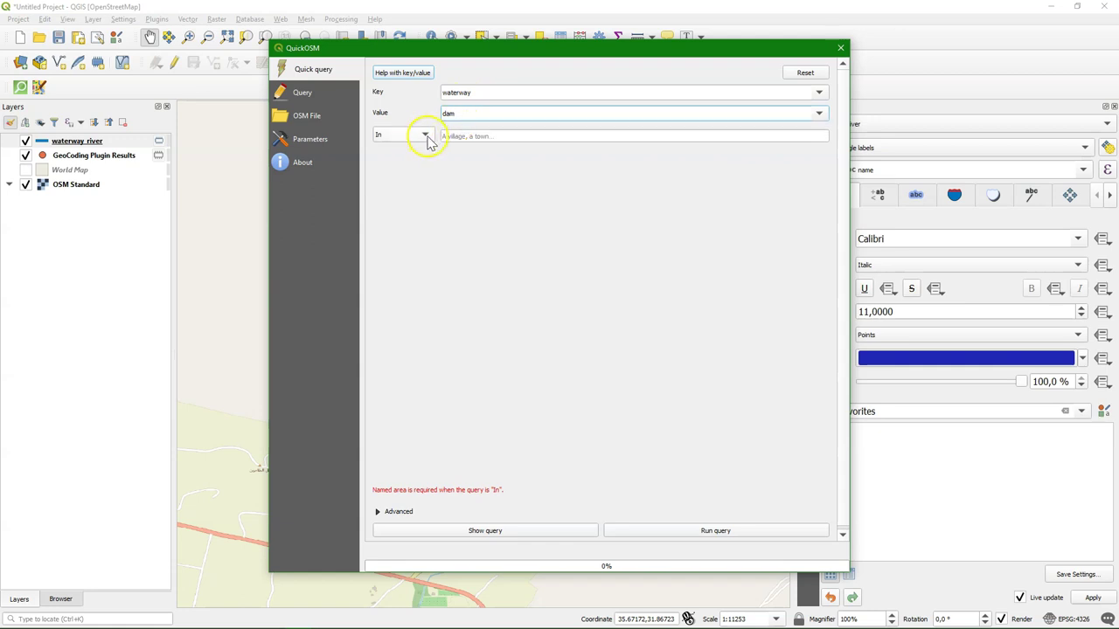
Step: Restrict the dam query to the canvas extent and lines only, then run it
left_click(426, 135)
left_click(408, 159)
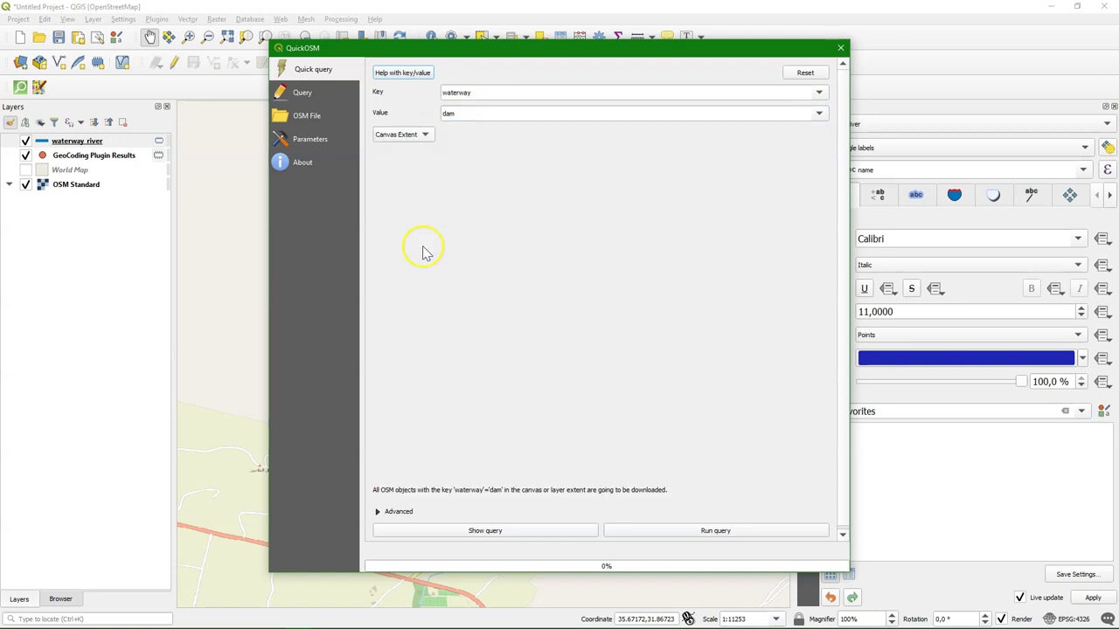
left_click(400, 513)
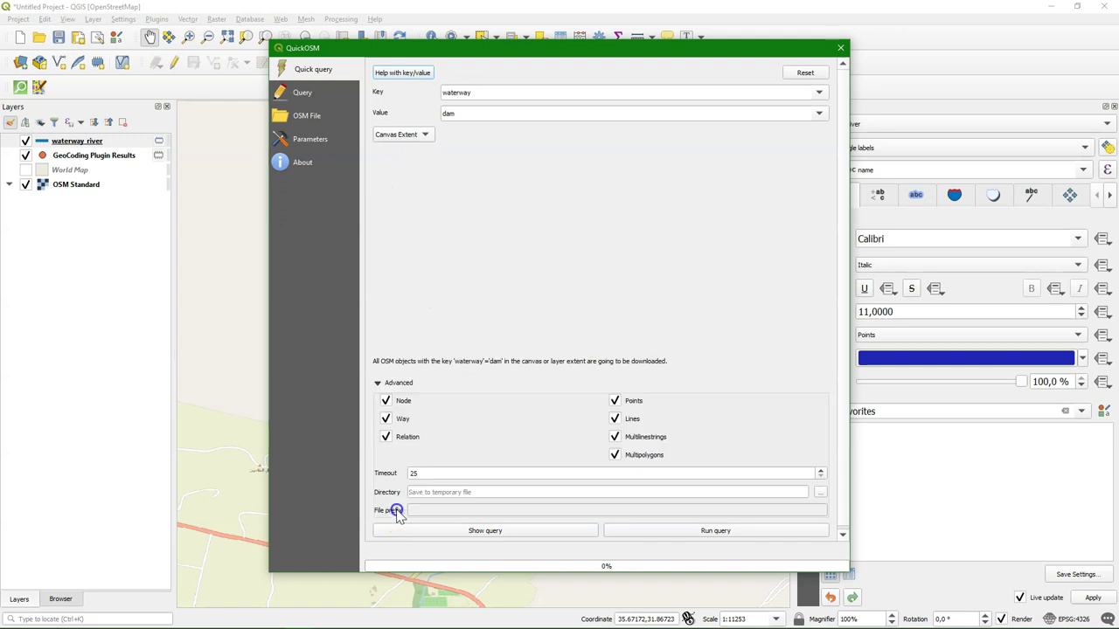
left_click(619, 402)
left_click(616, 456)
left_click(706, 533)
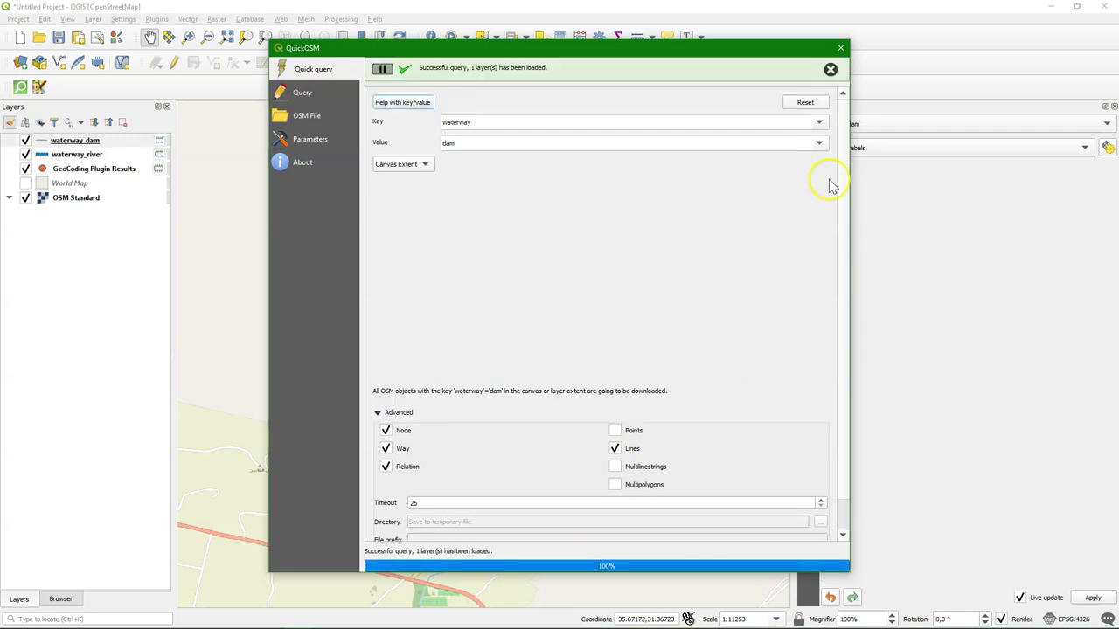
Step: Close QuickOSM and toggle the OSM Standard basemap to inspect the dam
left_click(840, 49)
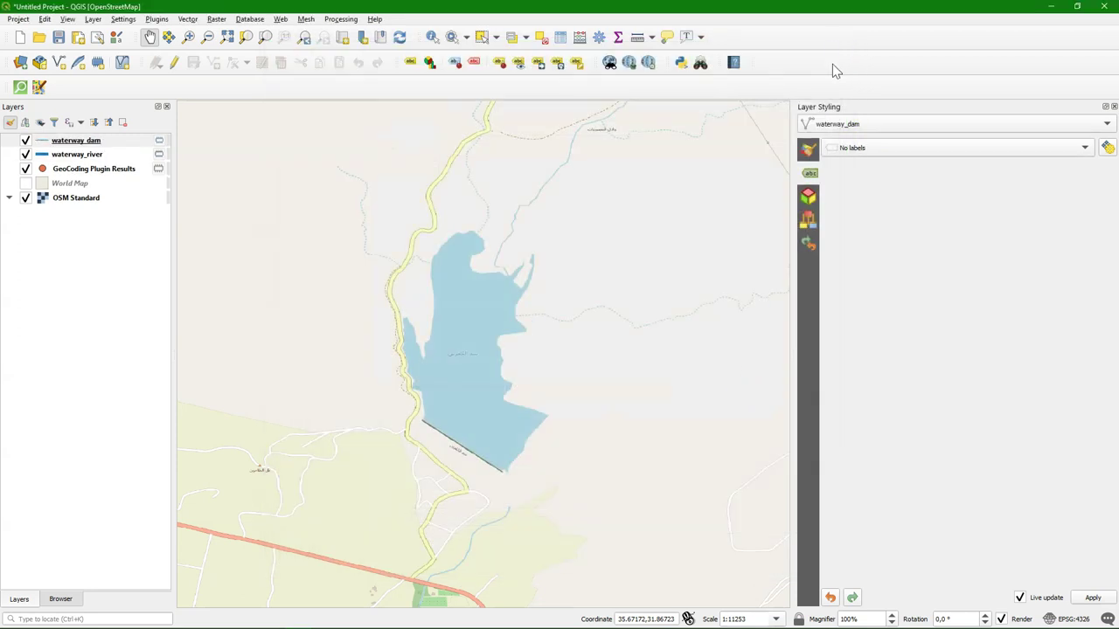
left_click(27, 142)
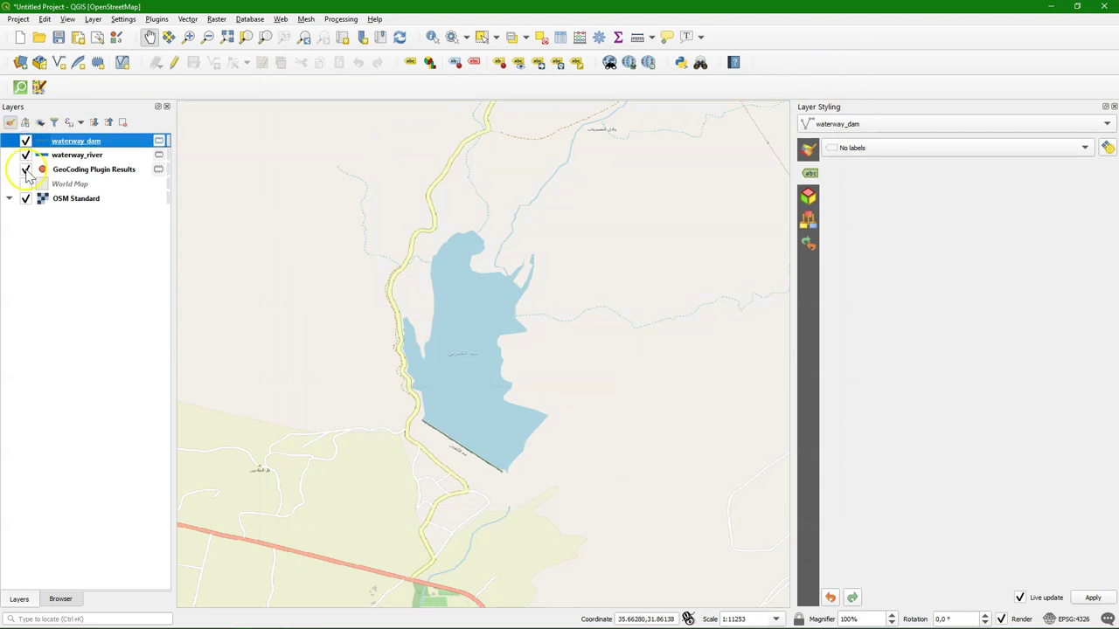
left_click(26, 198)
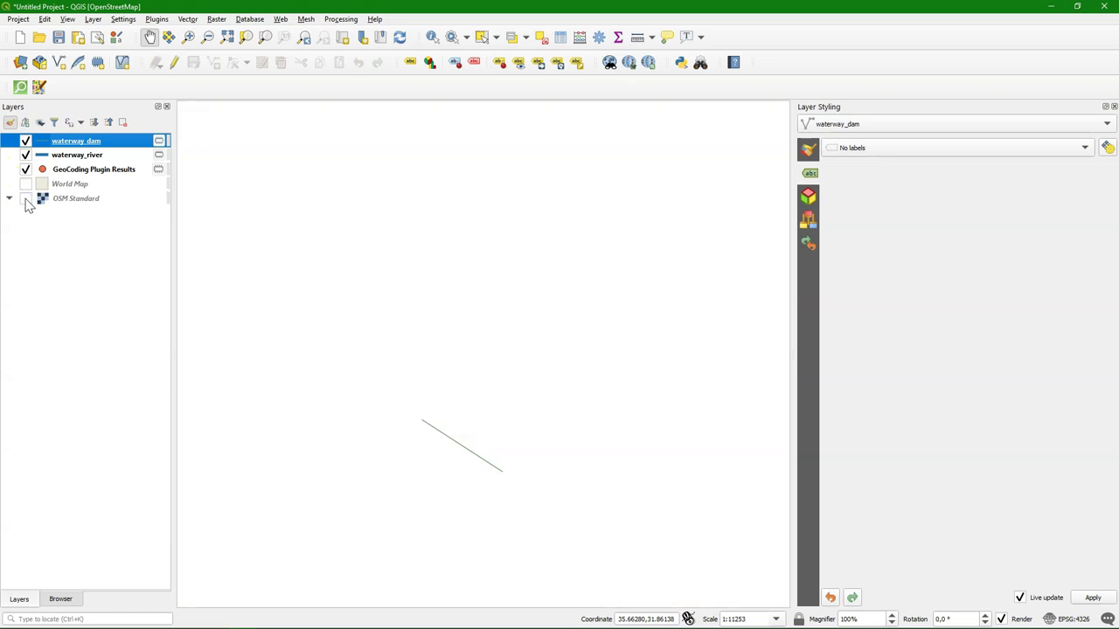
left_click(25, 198)
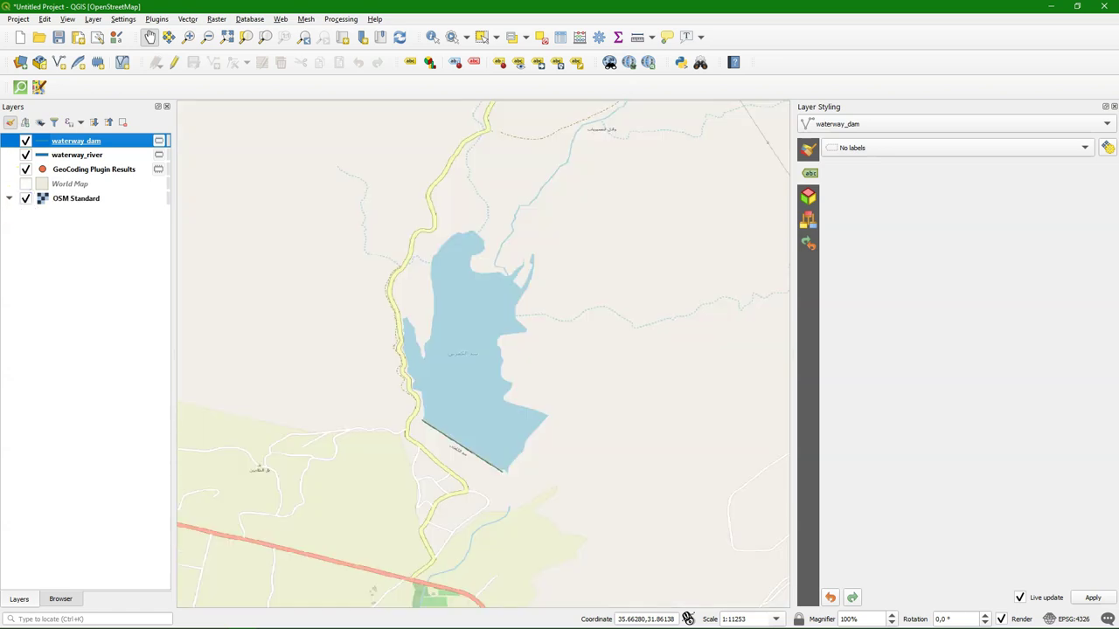
left_click(187, 20)
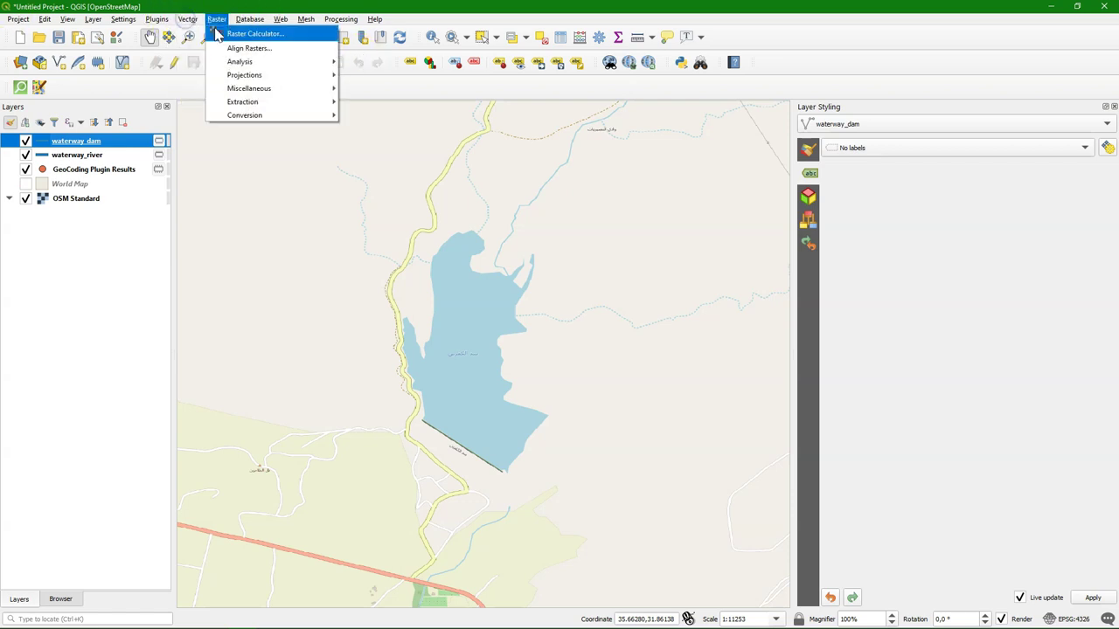
Step: Start a new QuickOSM query with key natural and value water
mouse_move(219, 101)
left_click(376, 102)
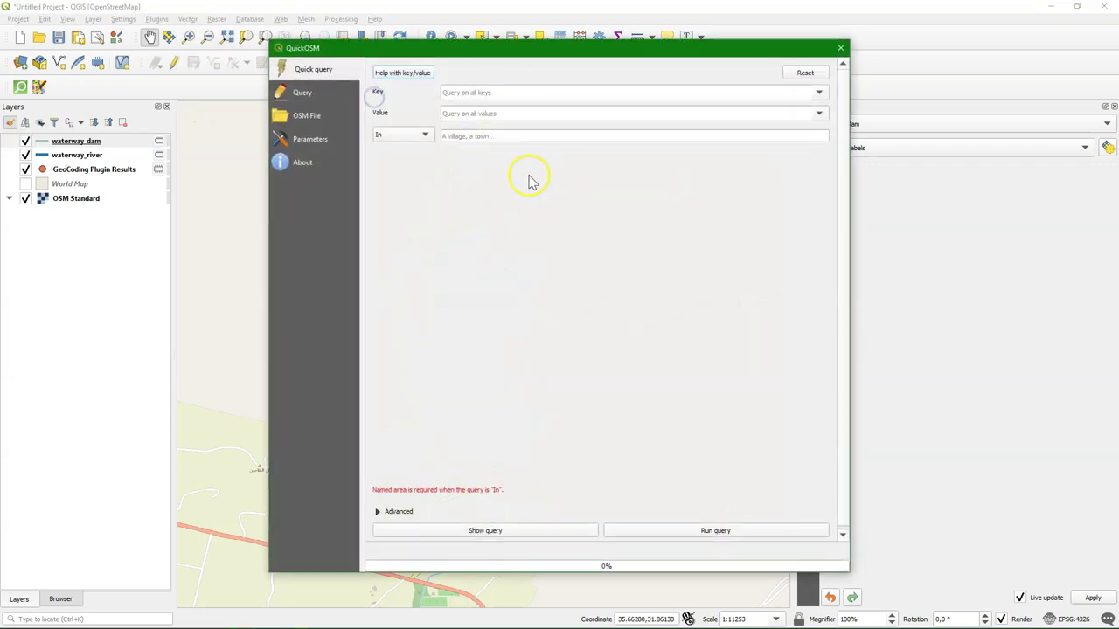
left_click(486, 94)
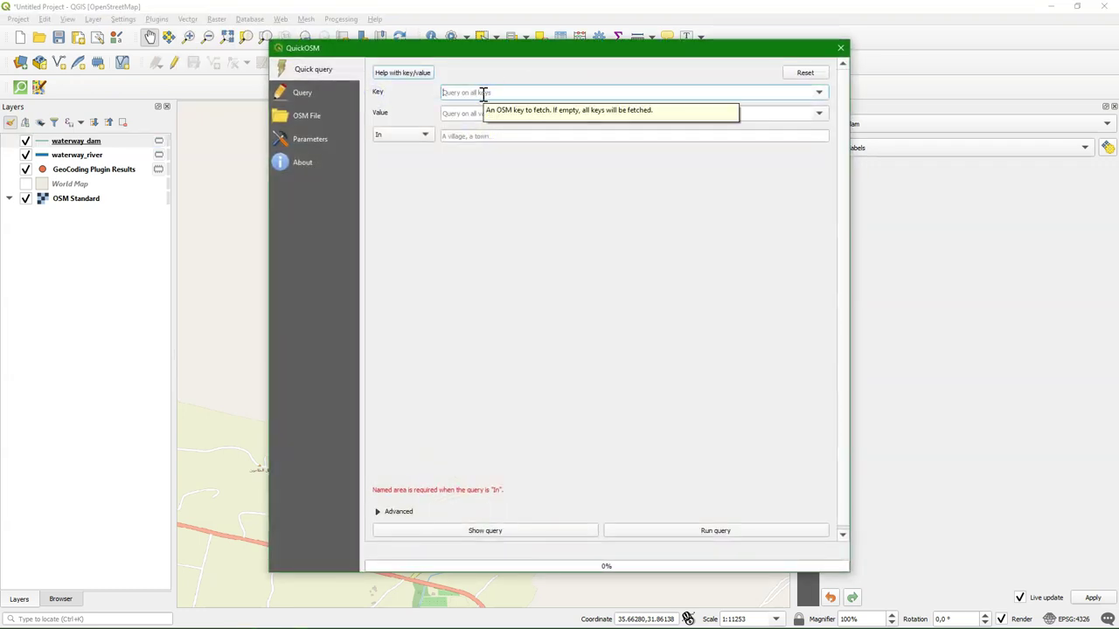
type("natural")
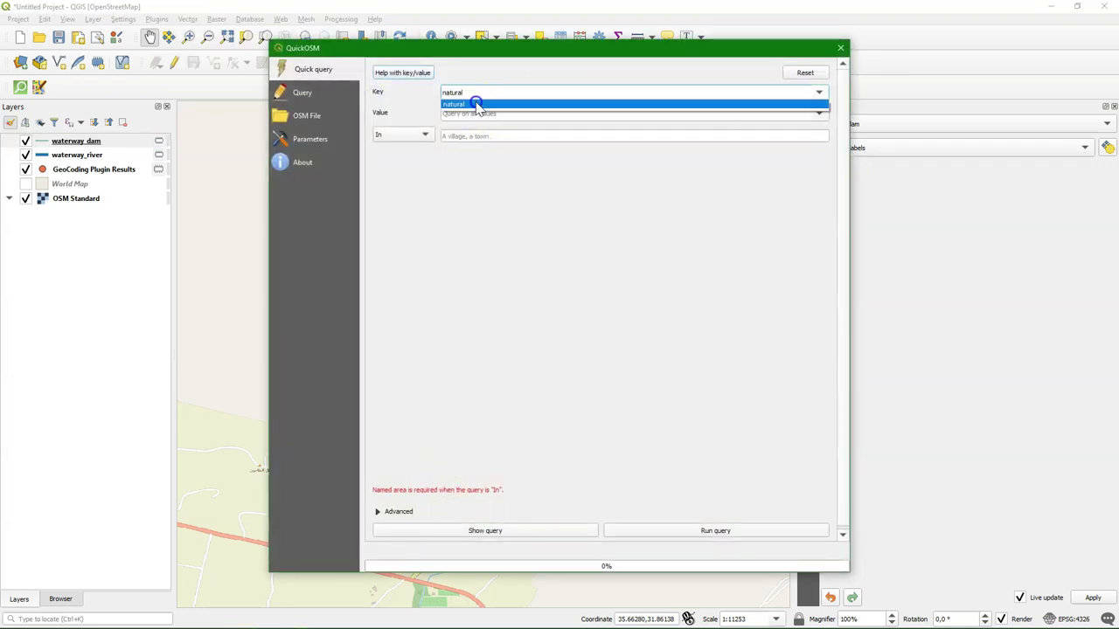
left_click(474, 104)
left_click(467, 113)
type("wa")
left_click(458, 125)
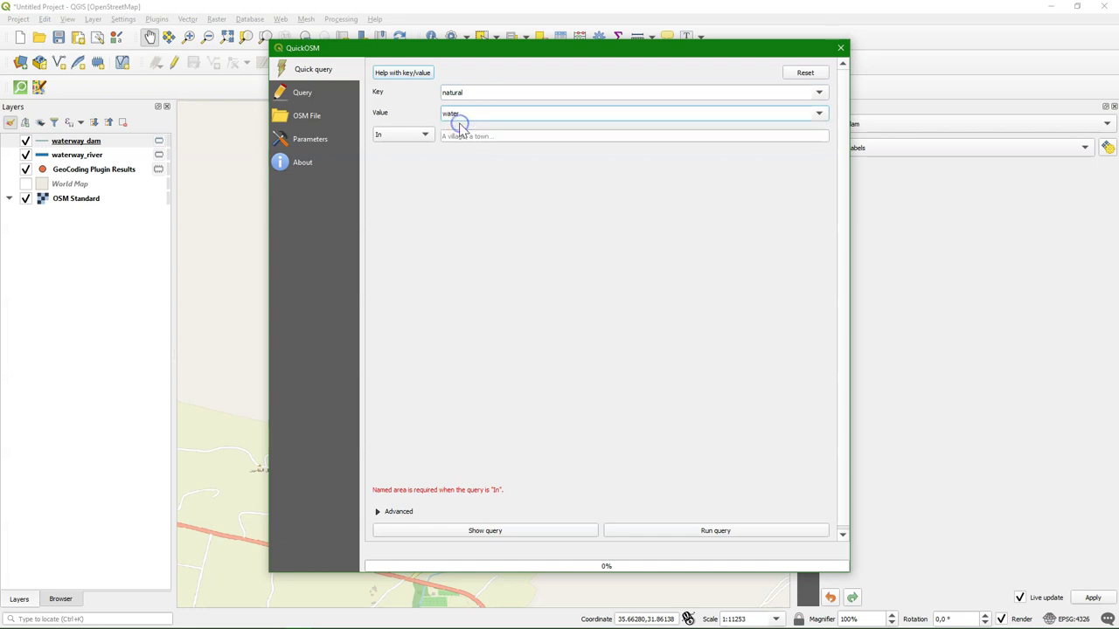
Step: Limit the water query to the canvas extent and multipolygons only, then run it
left_click(427, 136)
left_click(418, 158)
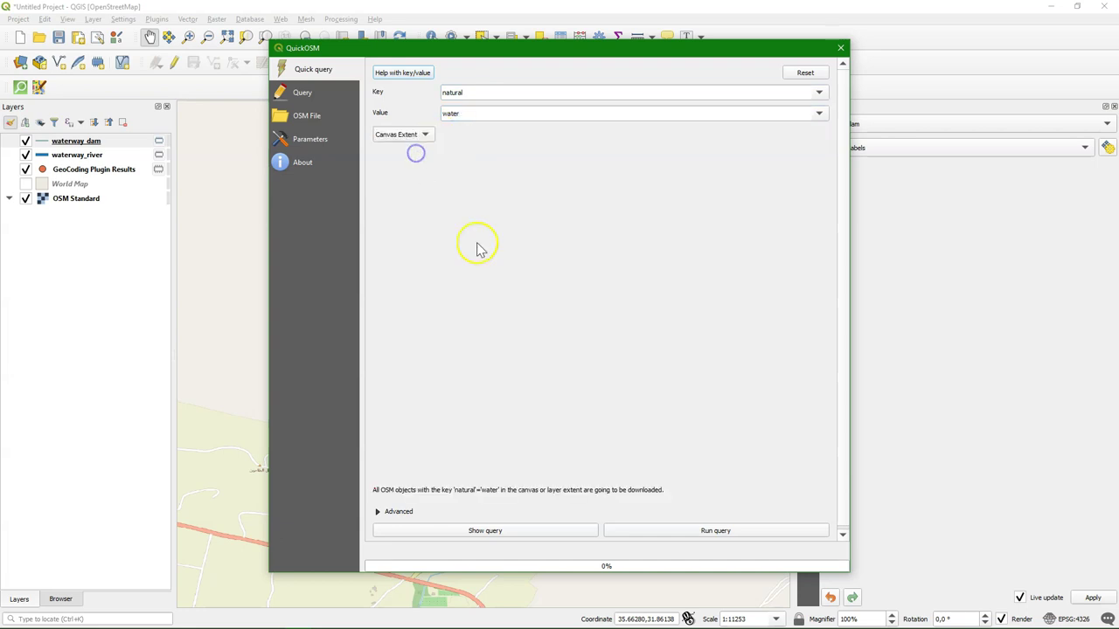
left_click(420, 517)
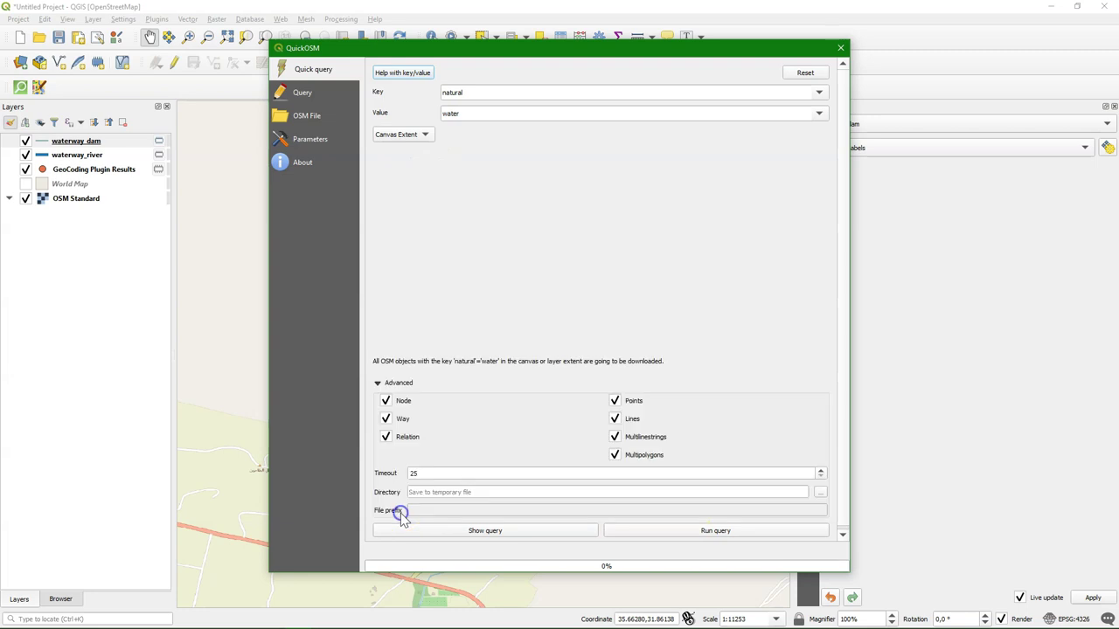
left_click(616, 400)
left_click(617, 418)
left_click(692, 531)
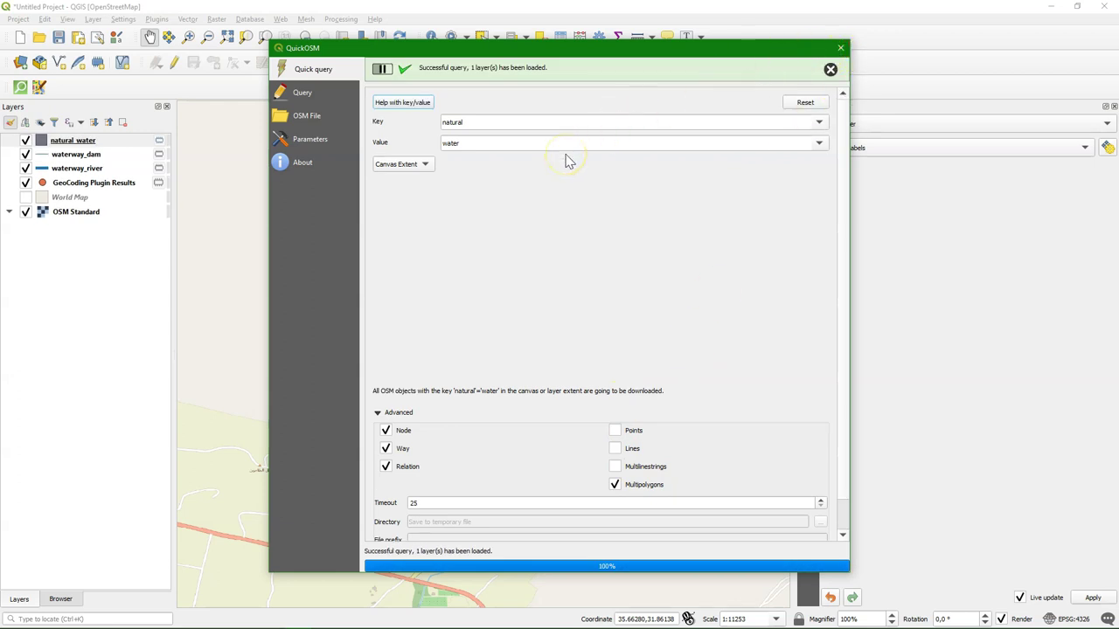
Step: Query natural=spring points over the canvas extent, run it, and close QuickOSM
left_click(484, 92)
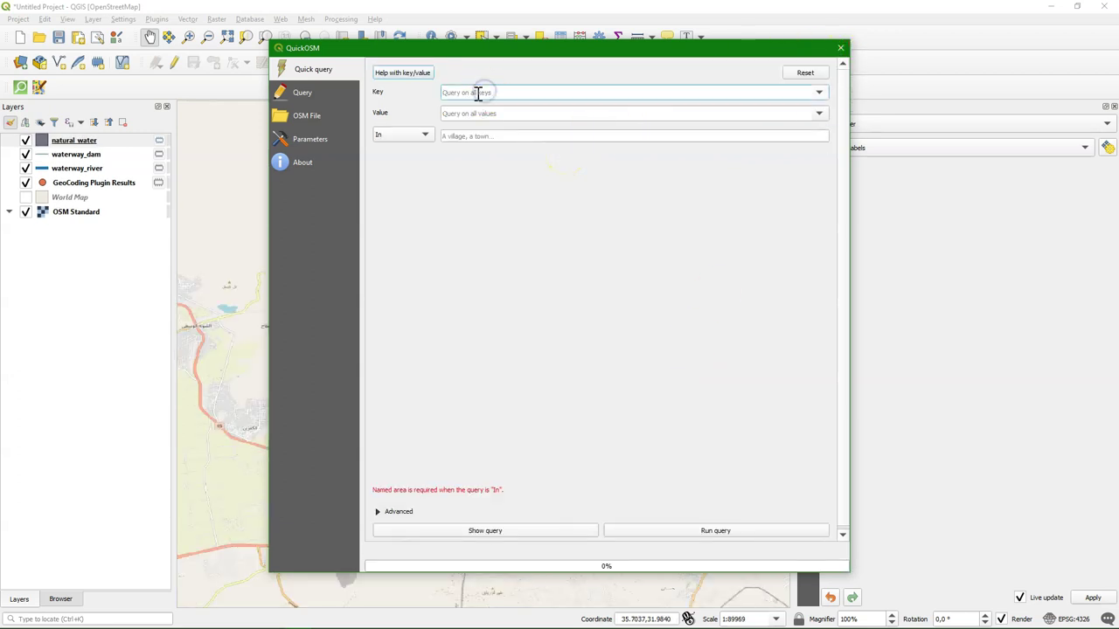
type("natural")
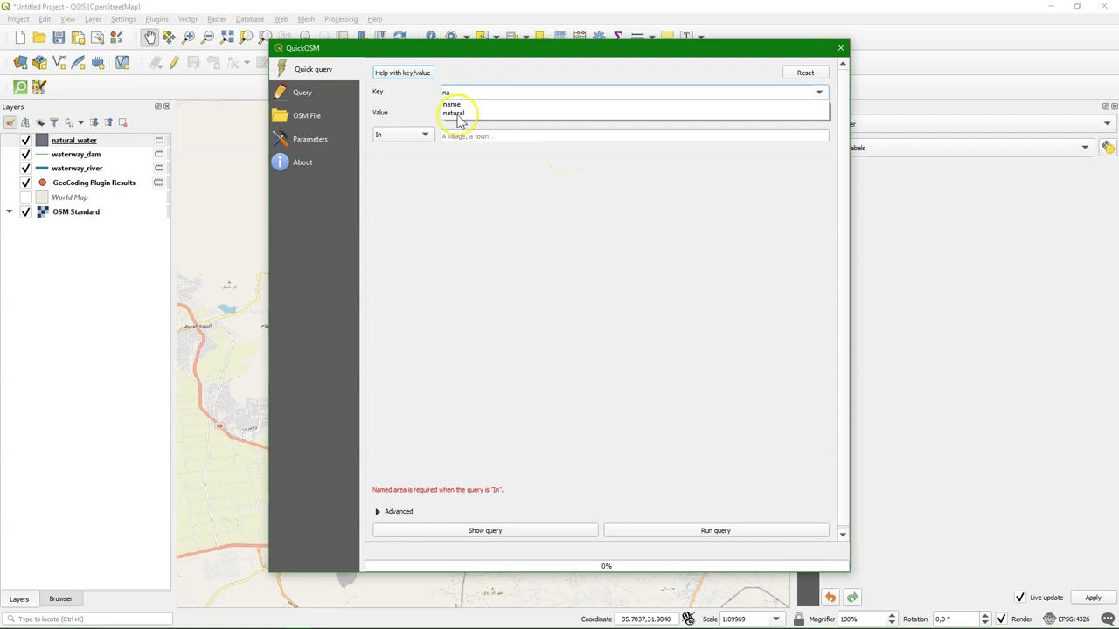
left_click(457, 113)
type("s")
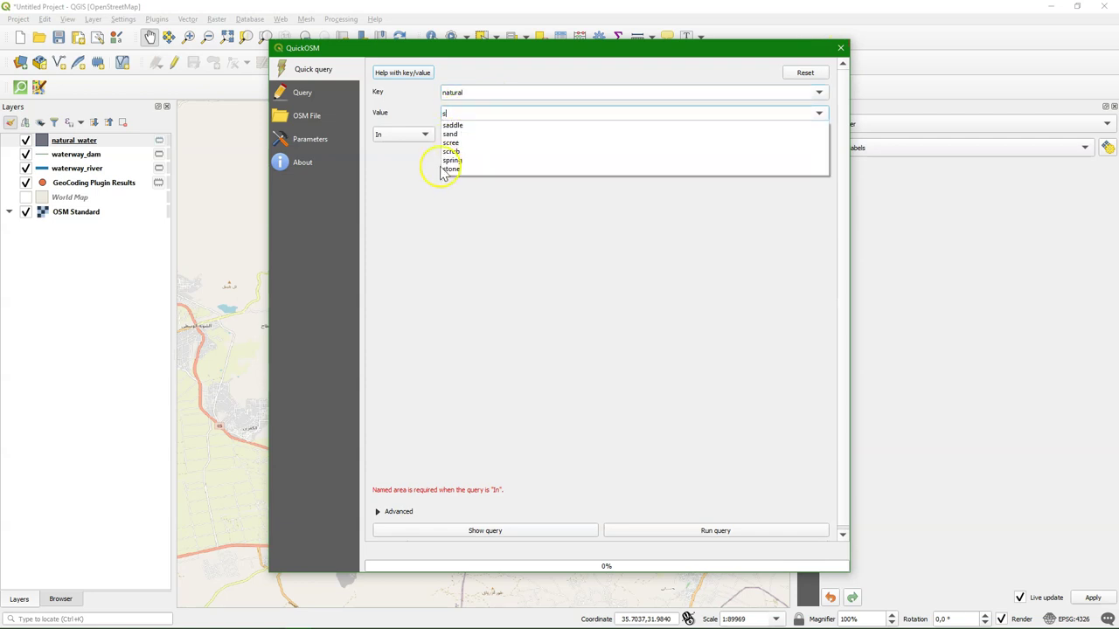
left_click(452, 160)
left_click(426, 136)
left_click(414, 157)
left_click(395, 512)
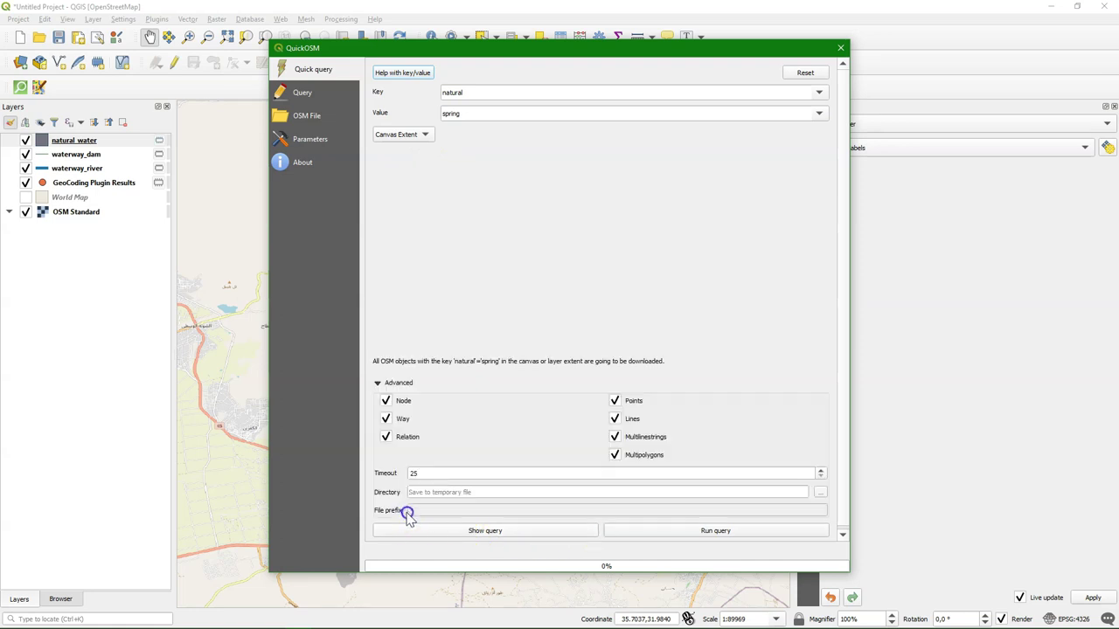
left_click(614, 455)
left_click(726, 531)
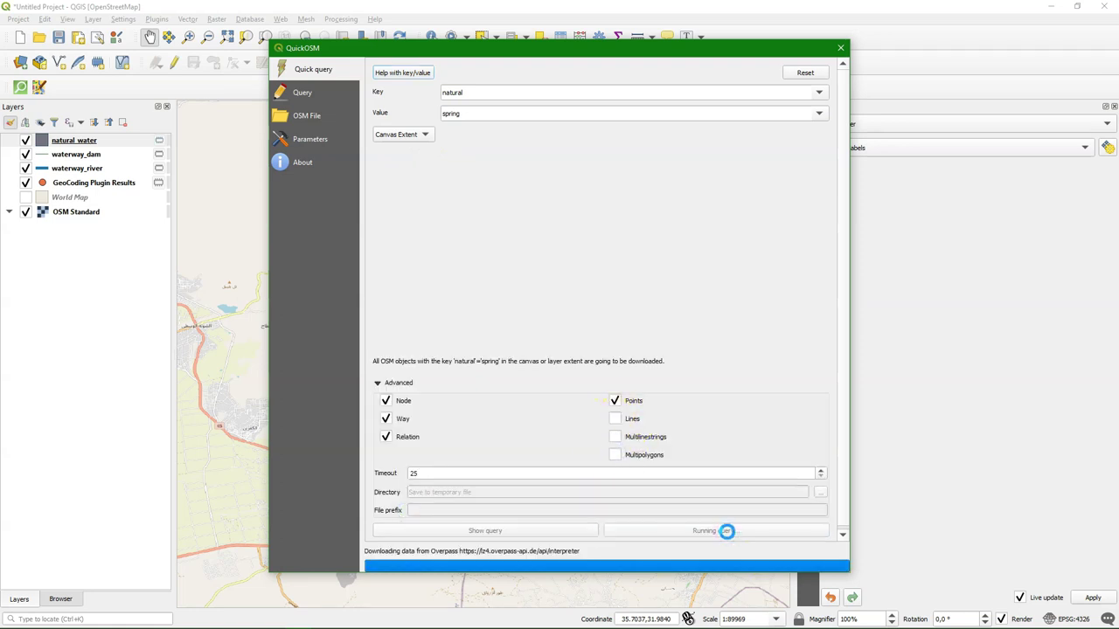
left_click(840, 47)
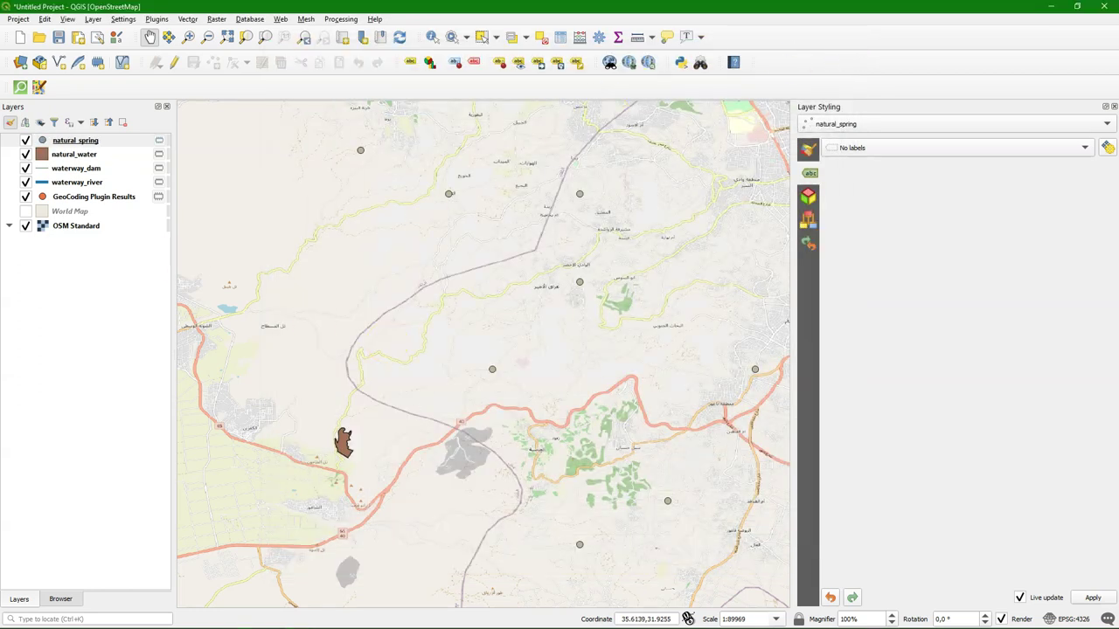
Step: Switch the natural_water fill to Shapeburst fill with a light blue first gradient colour
left_click(74, 155)
left_click(808, 148)
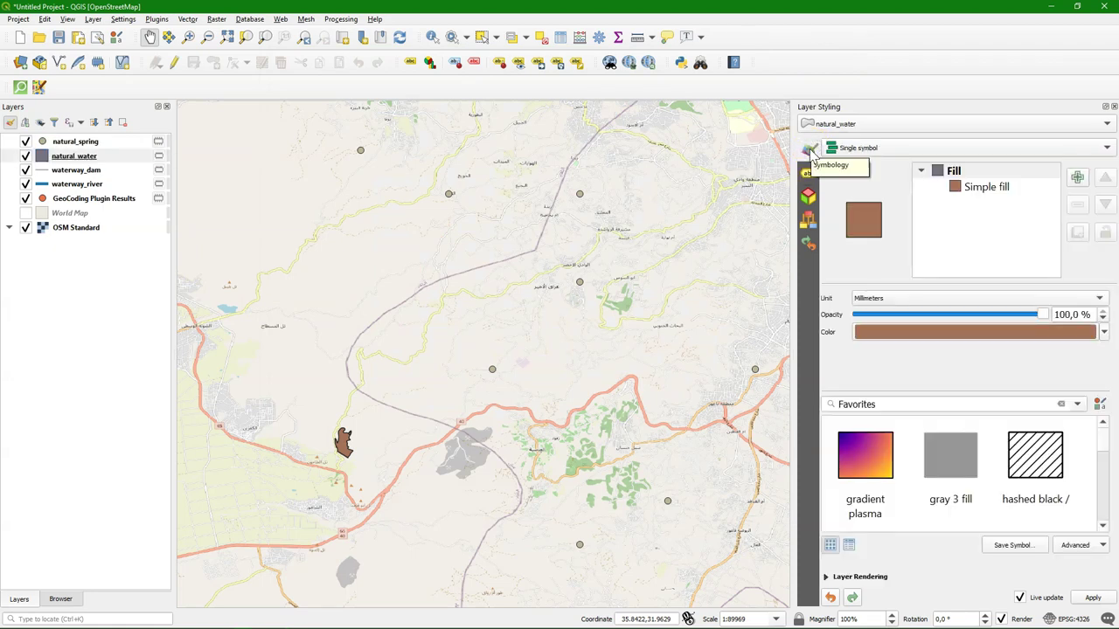
left_click(989, 187)
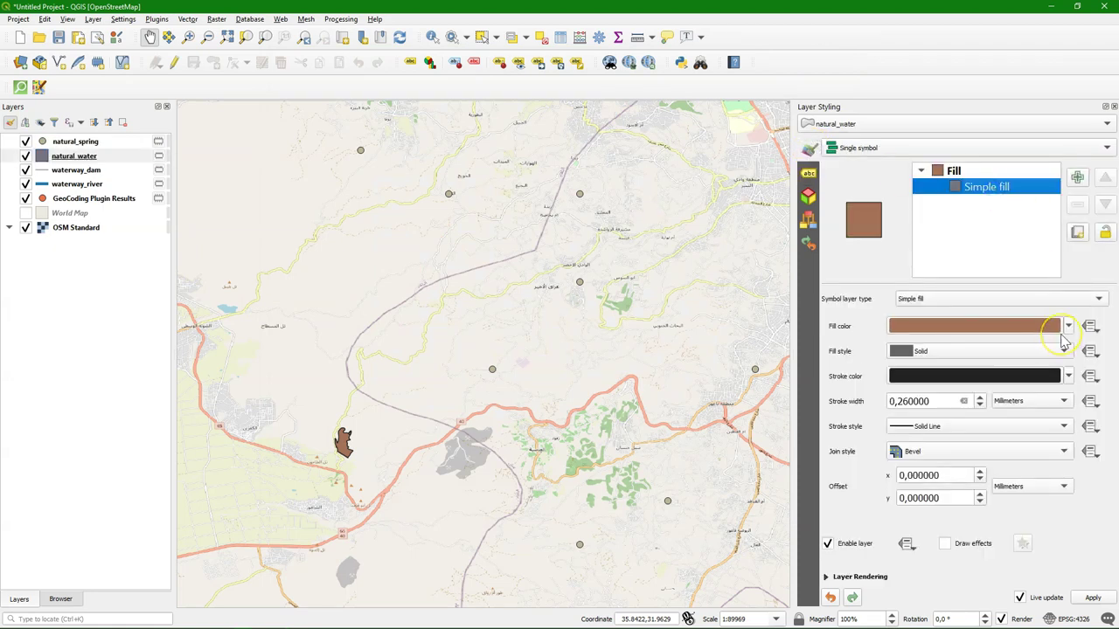
left_click(1084, 302)
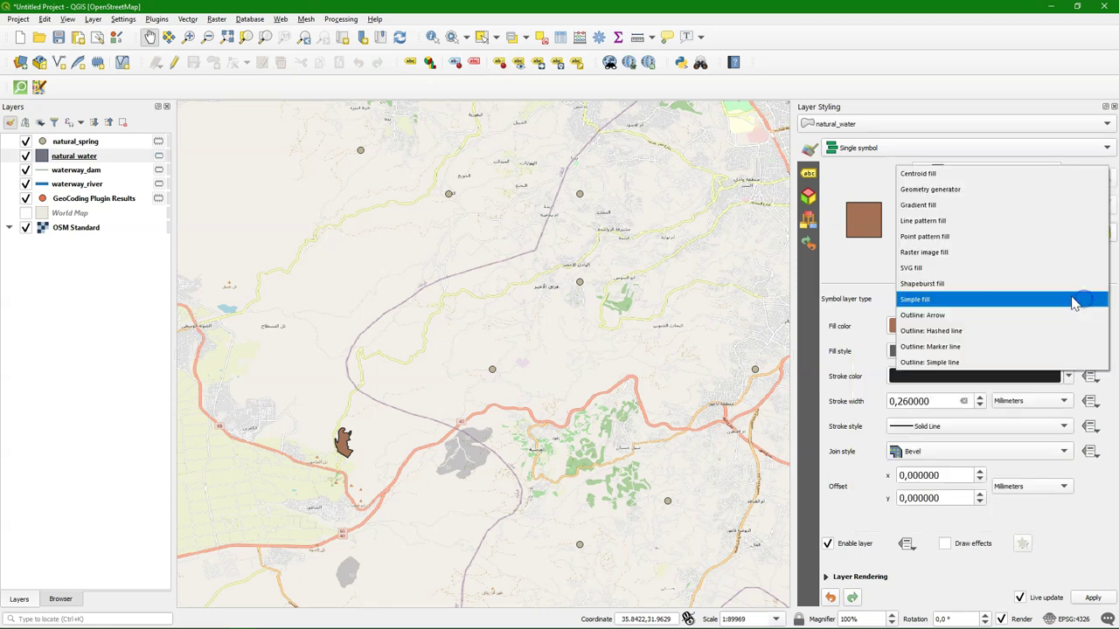
left_click(930, 284)
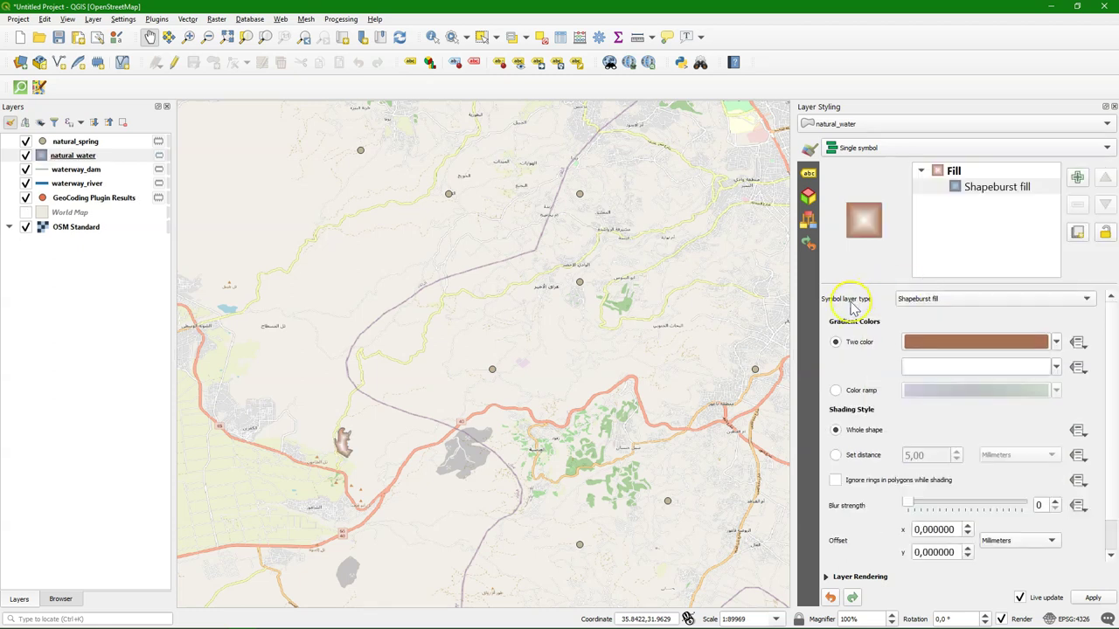
left_click(968, 343)
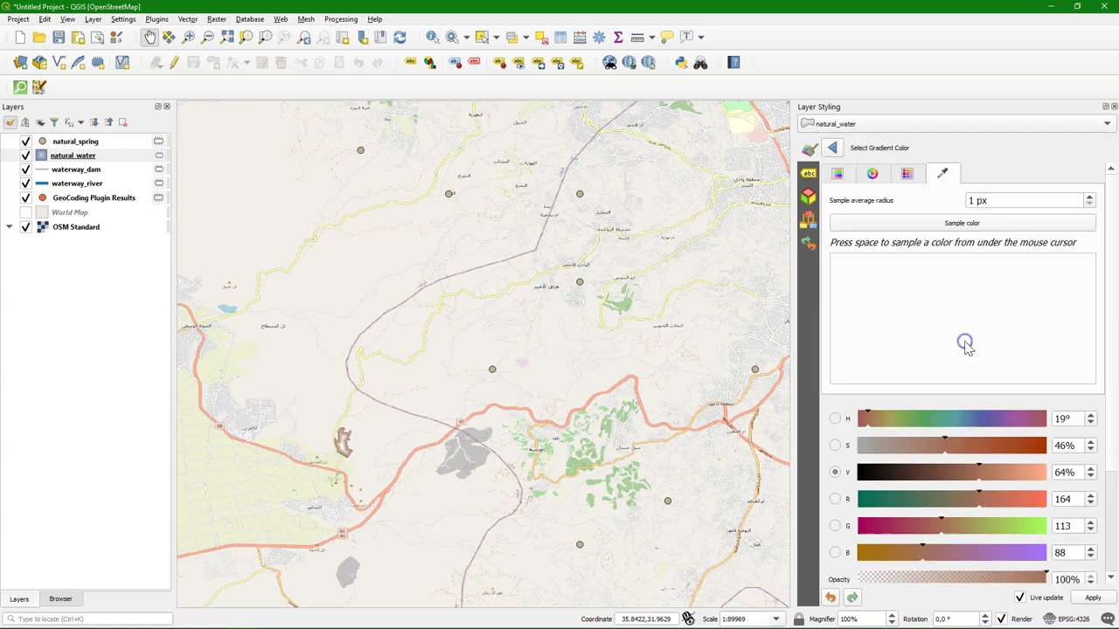
left_click_drag(1076, 499, 1053, 499)
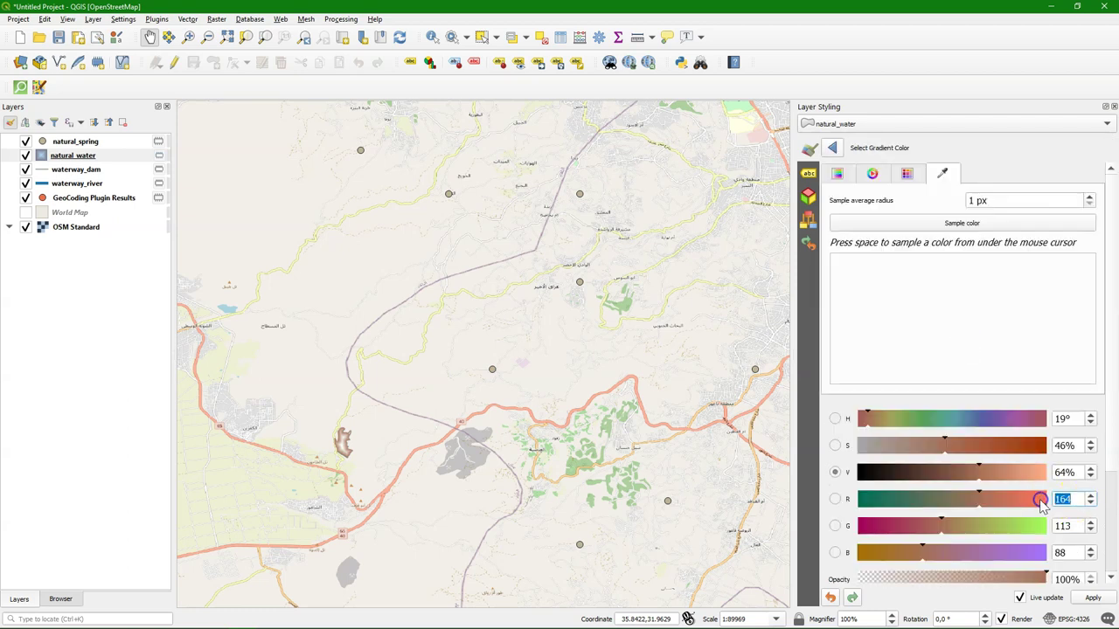
type("185")
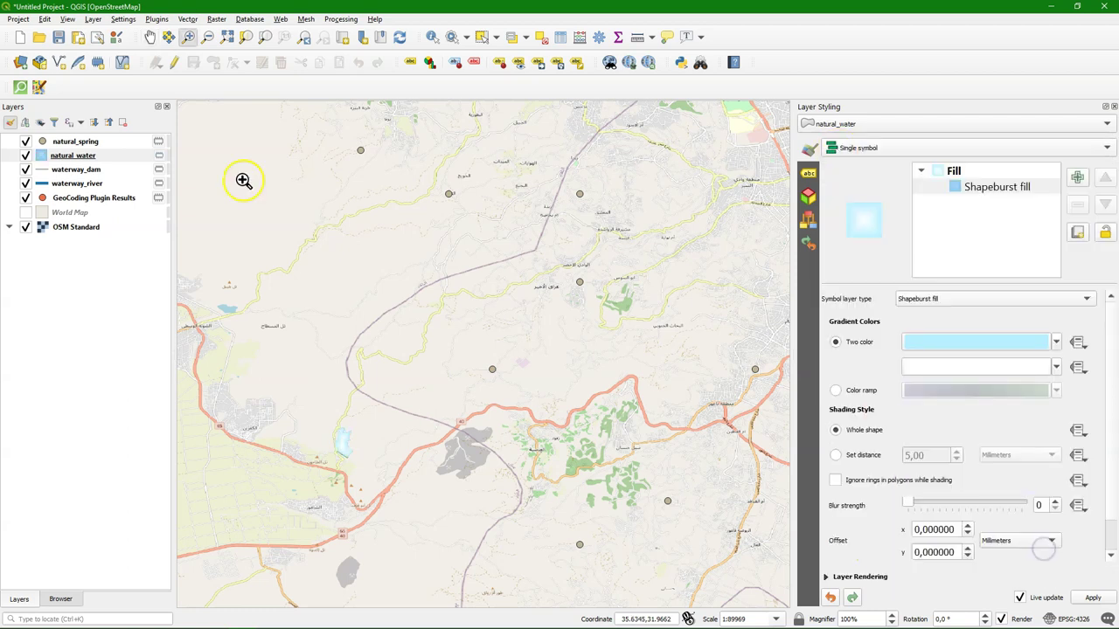
left_click_drag(437, 424, 490, 477)
Step: Set the second gradient colour to RGB 31,133,180
left_click(957, 369)
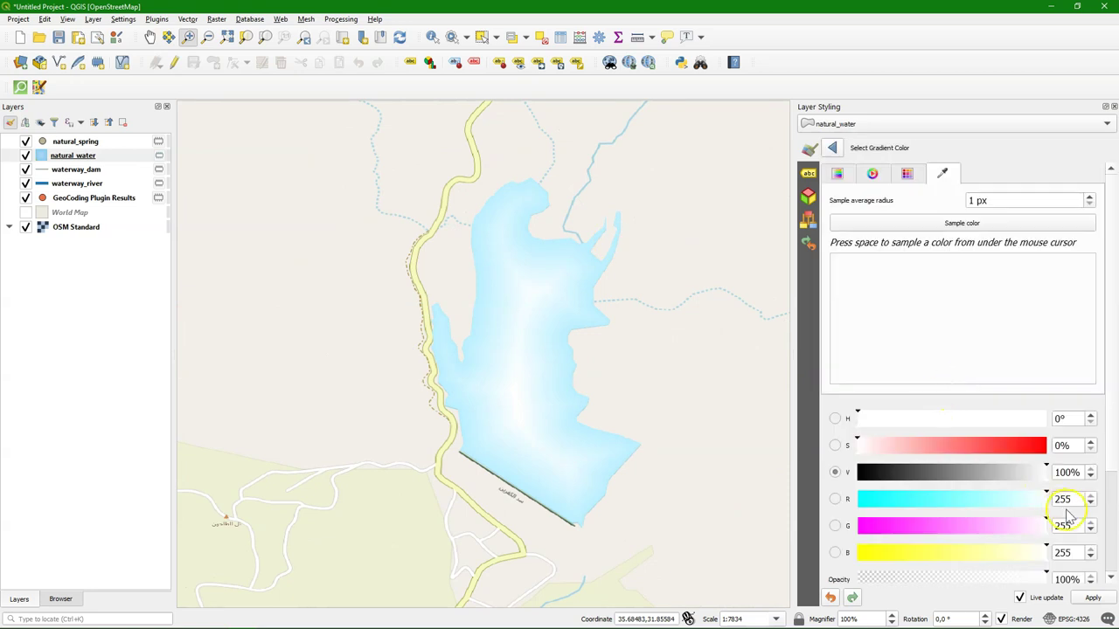
left_click_drag(1079, 500, 1024, 498)
type("31")
key("Tab")
type("133")
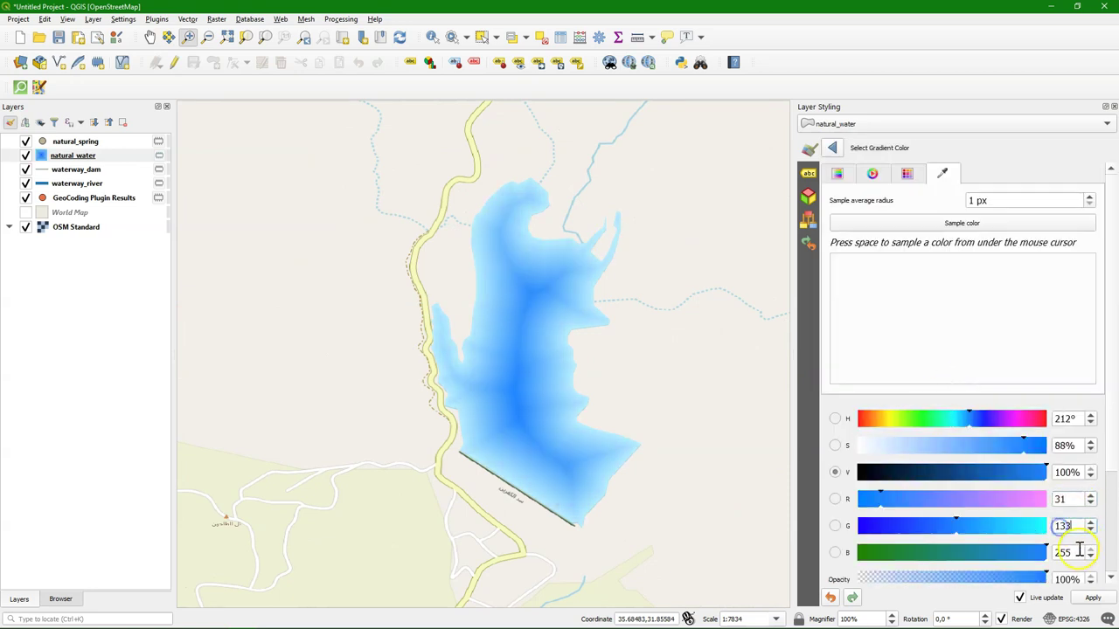
key("Tab")
type("180")
Step: Shade over a set distance of 6 mm and raise the blur strength to 12
left_click(831, 152)
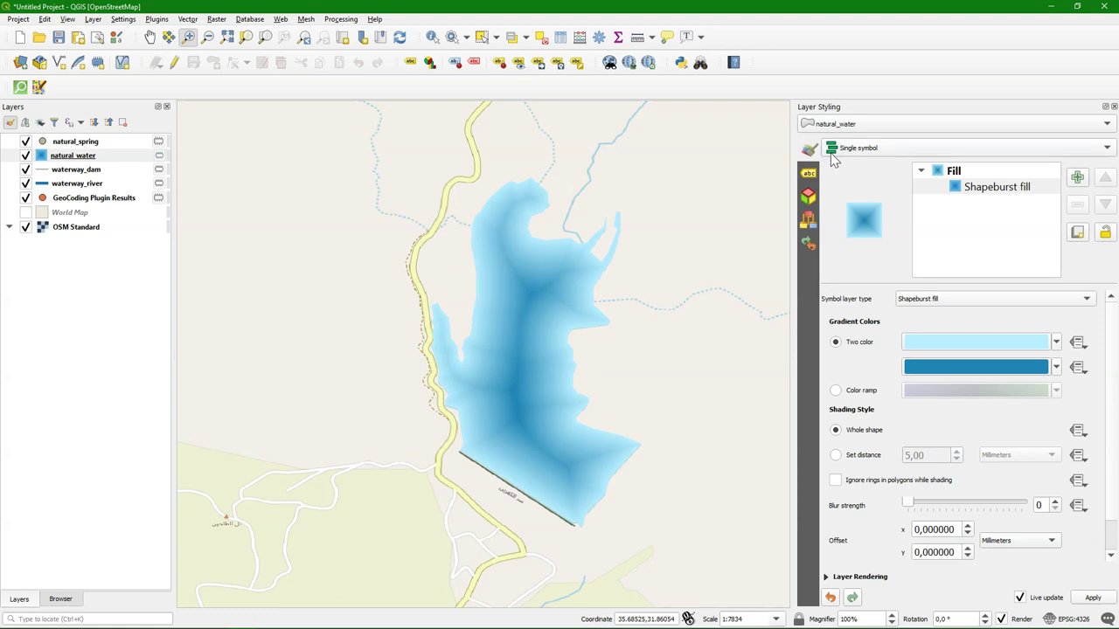
left_click(835, 456)
left_click(956, 451)
left_click(909, 507)
left_click_drag(909, 502, 984, 504)
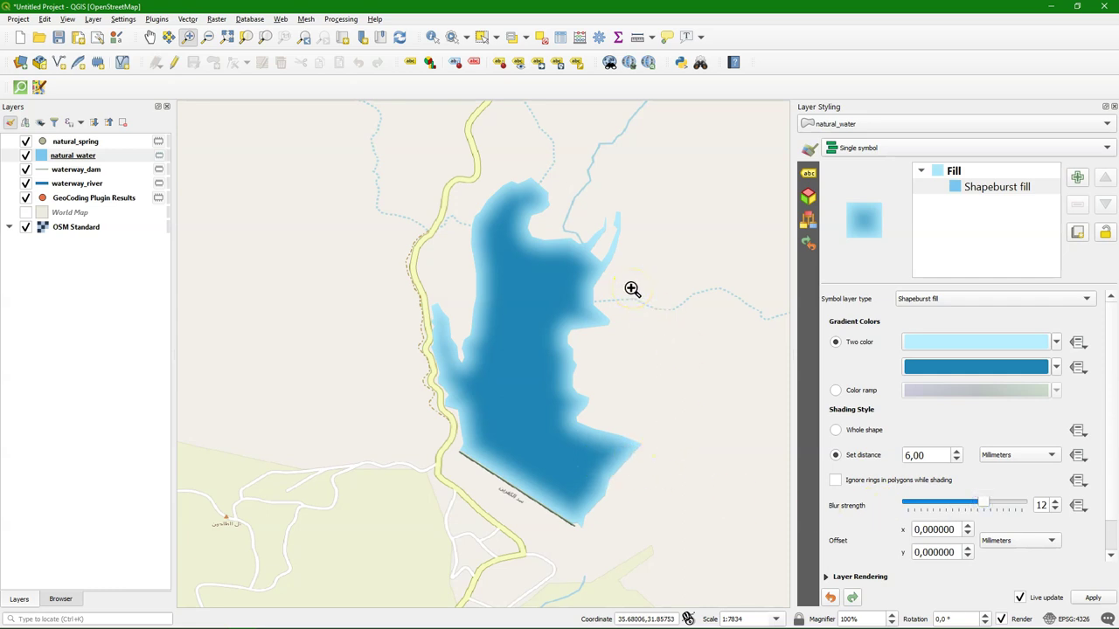
left_click(637, 287)
Step: Add a Simple line outline layer to the lake, coloured RGB 31,133,180
left_click(1077, 178)
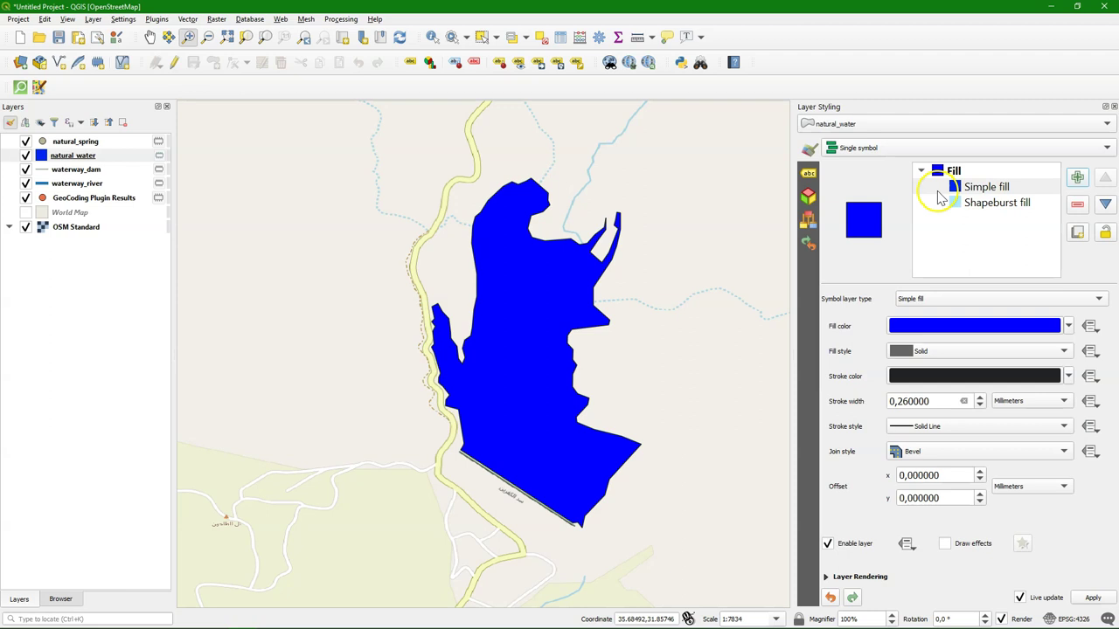
left_click(1044, 299)
left_click(949, 362)
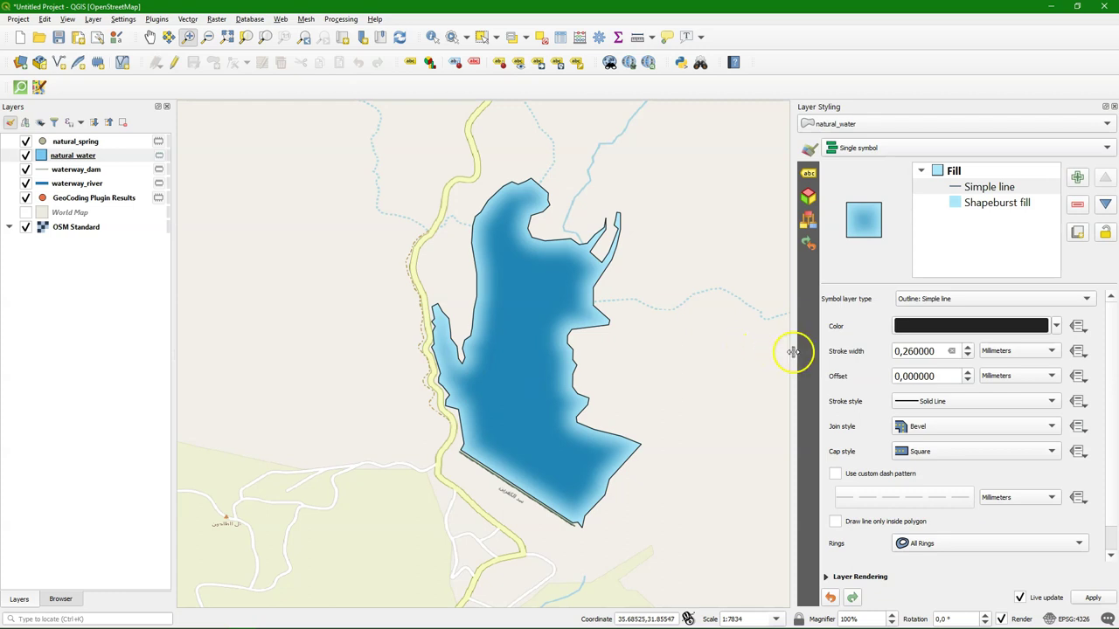
left_click(928, 327)
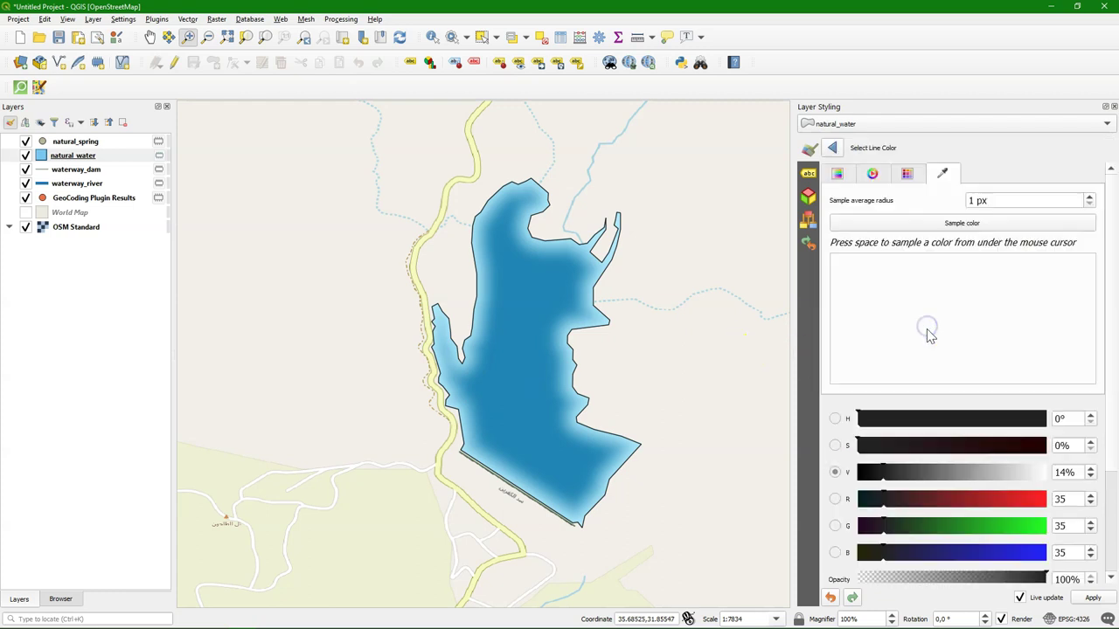
left_click_drag(1072, 500, 1016, 496)
type("31")
key("Tab")
type("133")
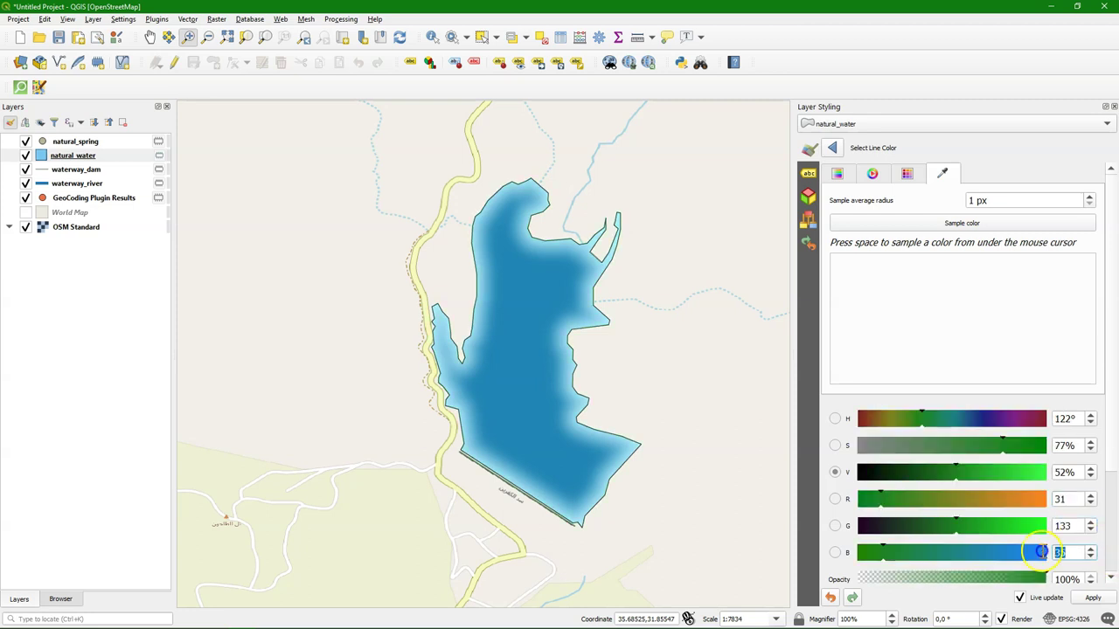
key("Tab")
type("180")
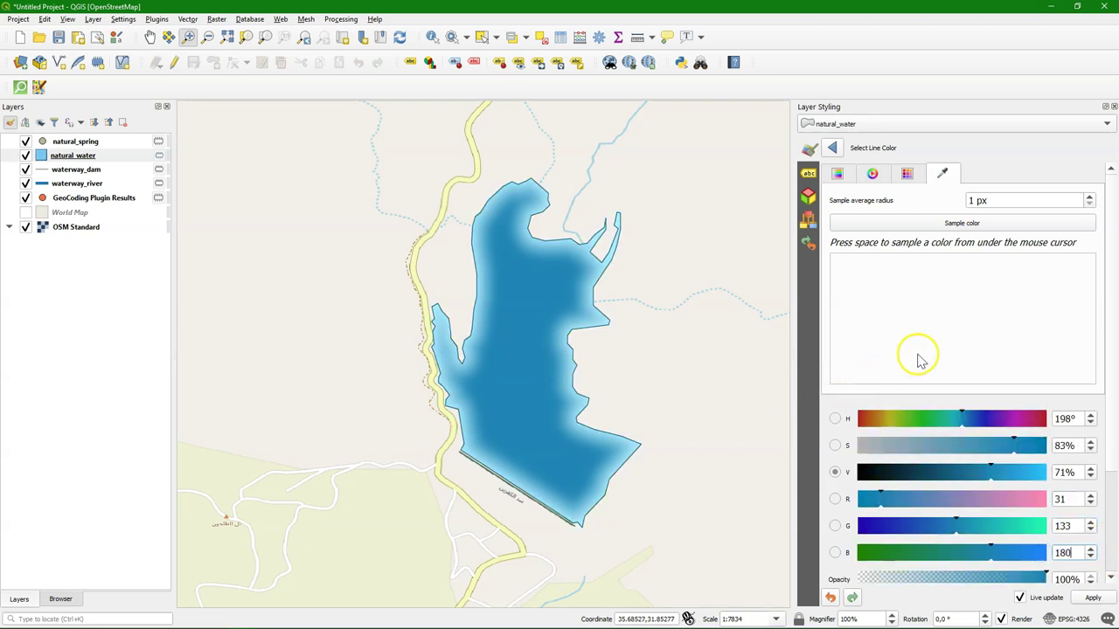
left_click(841, 149)
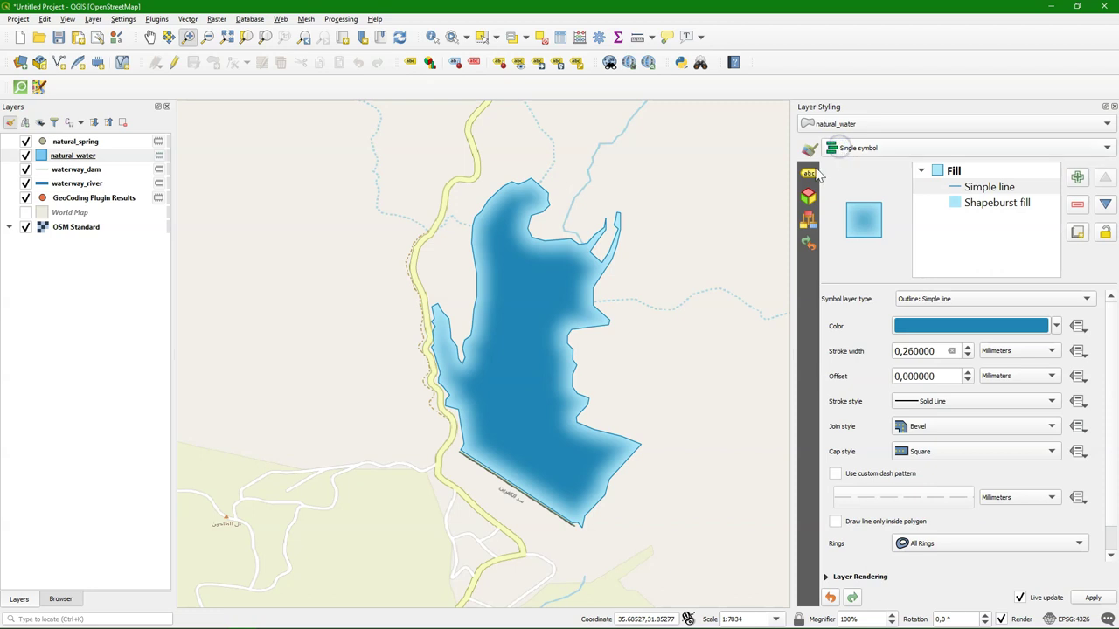
left_click(811, 174)
Step: Use Single labels for the lake with white (255,255,255) label text
left_click(869, 150)
left_click(866, 160)
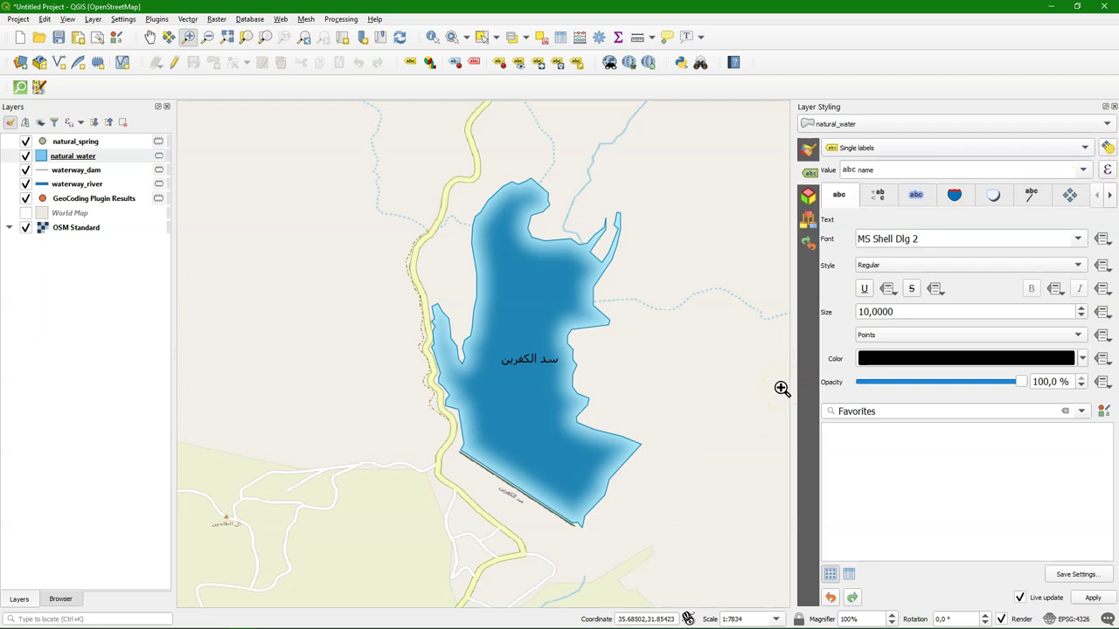
left_click(1007, 359)
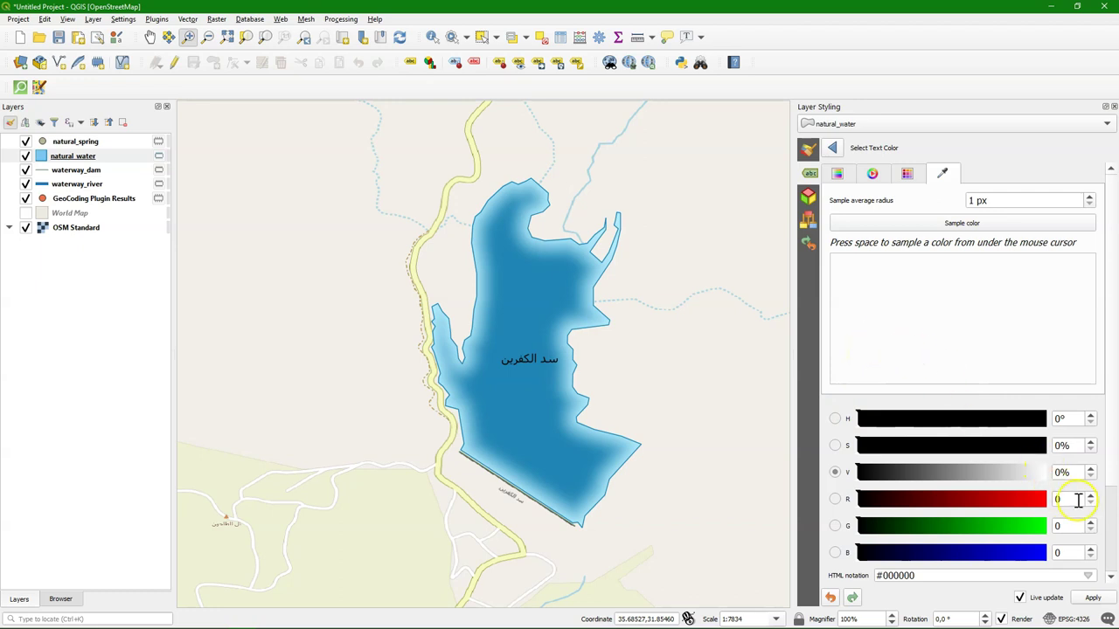
double_click(1078, 500)
type("155")
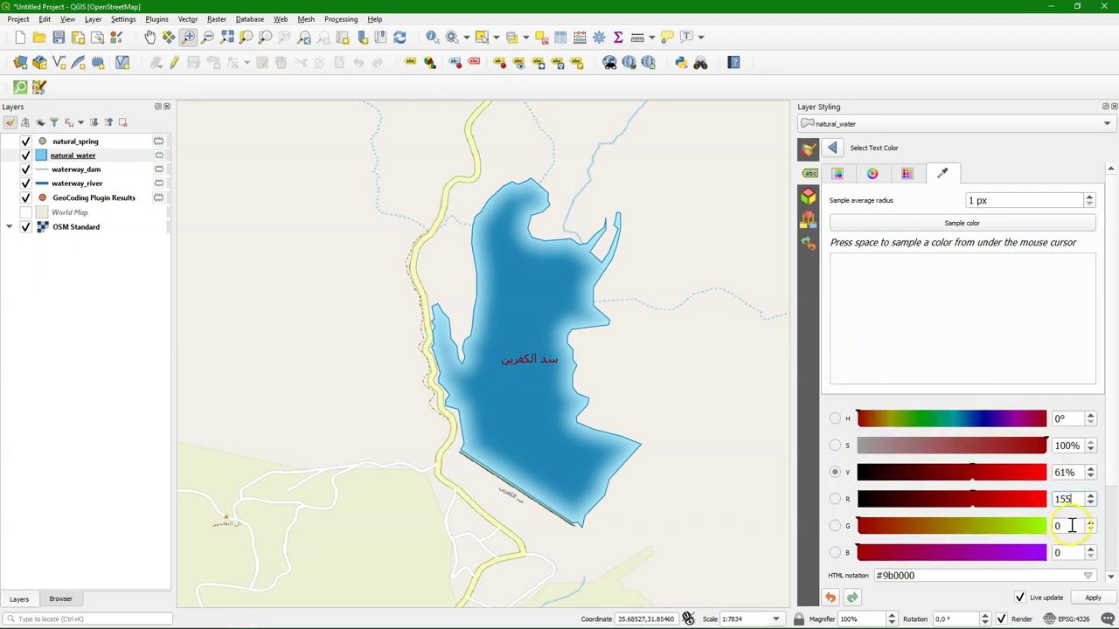
type("255")
double_click(1068, 526)
type("255")
double_click(1069, 554)
type("255")
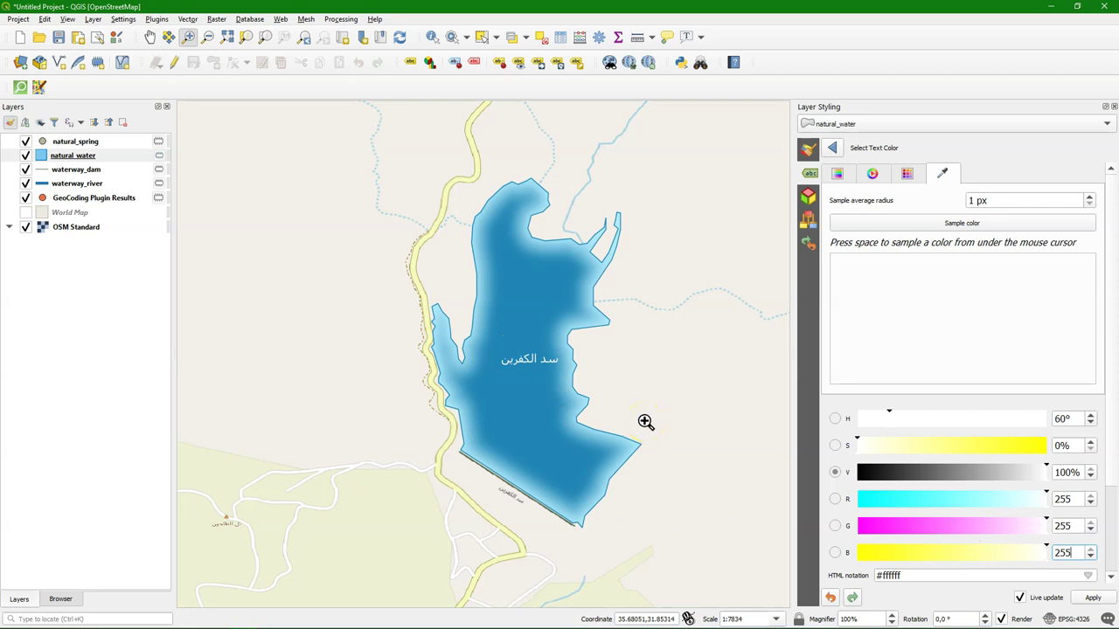
left_click(832, 148)
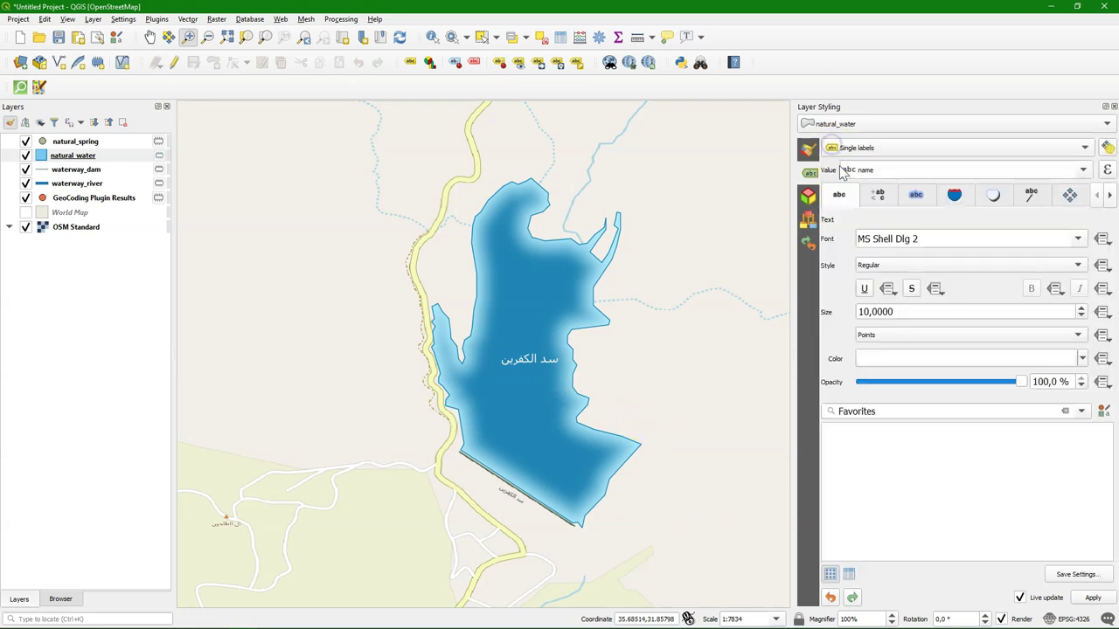
Step: Set the label font to Calibri, style Bold Italic
left_click(1077, 239)
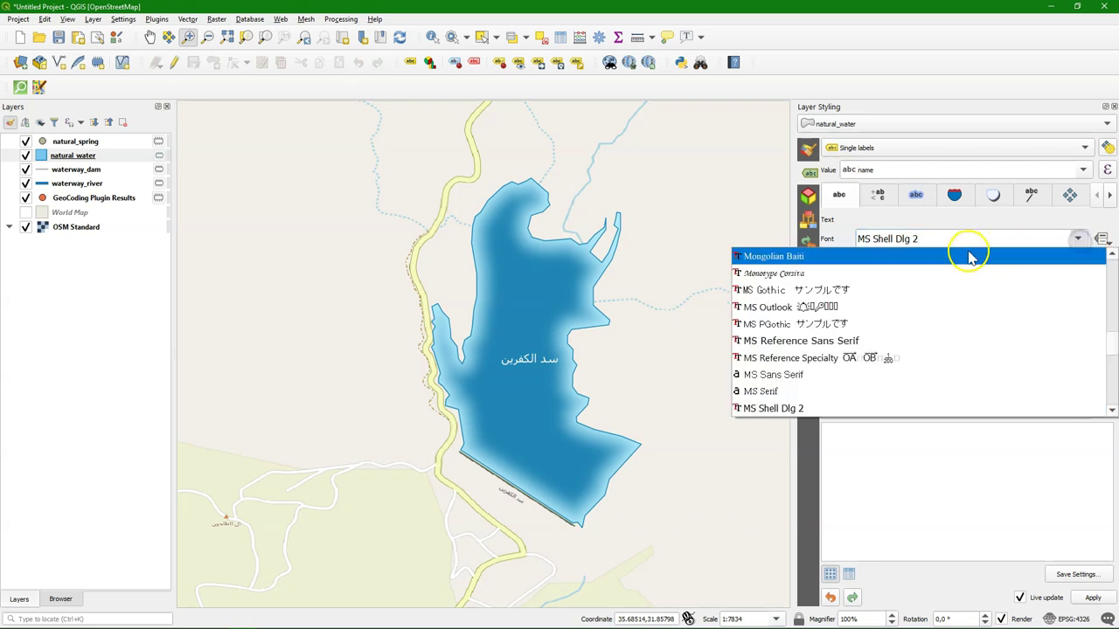
key("c")
left_click(776, 272)
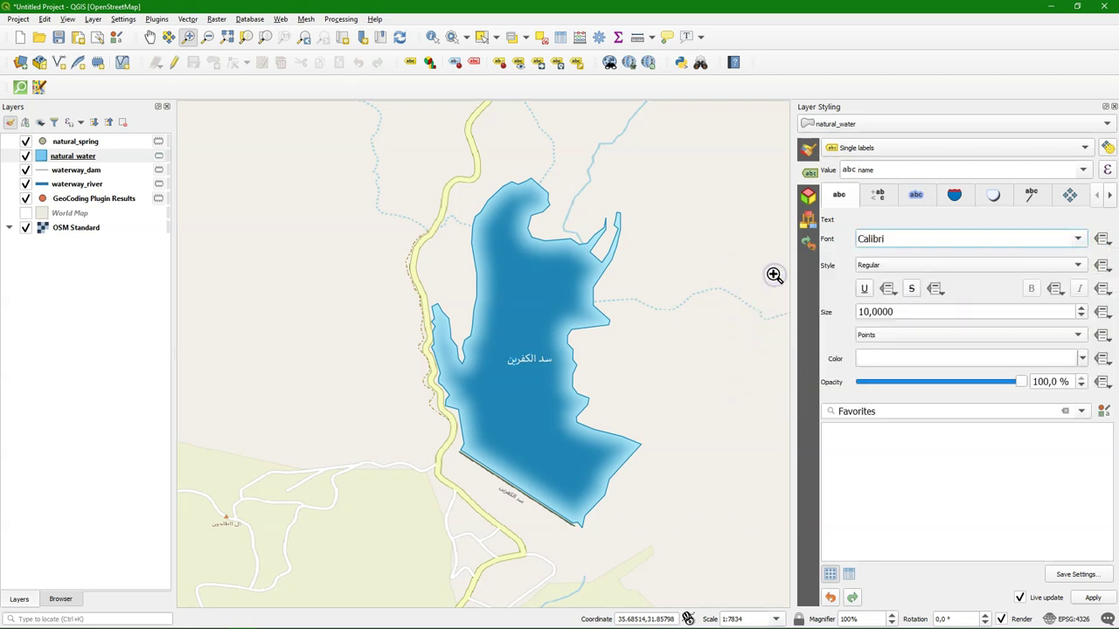
left_click(892, 265)
left_click(886, 288)
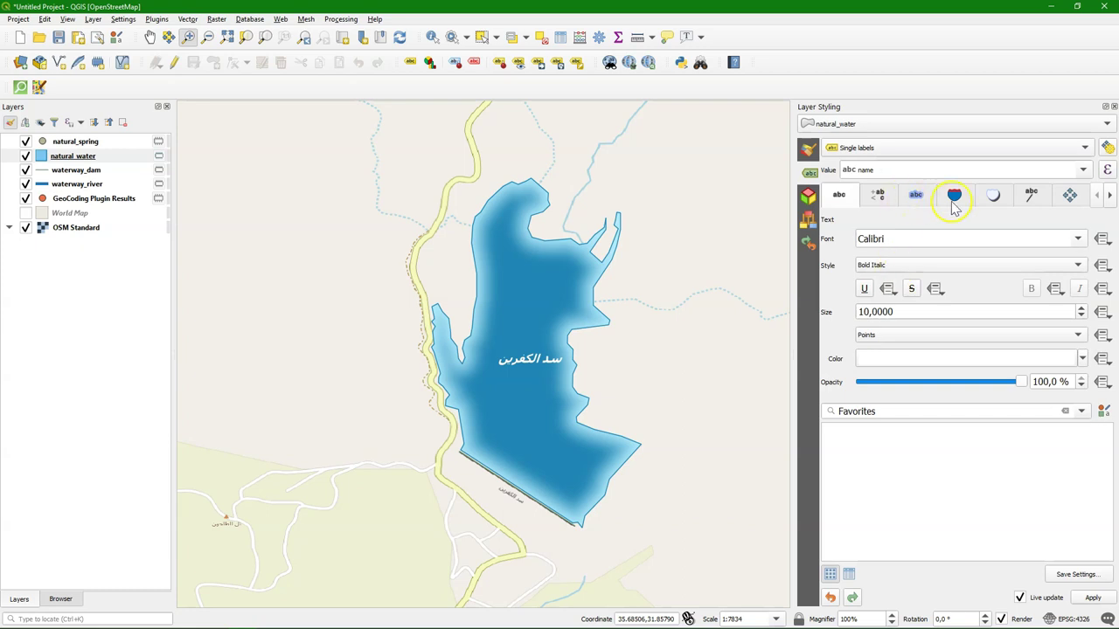
Step: Place the lake label Horizontal and set multi-line alignment to Center
left_click(1070, 198)
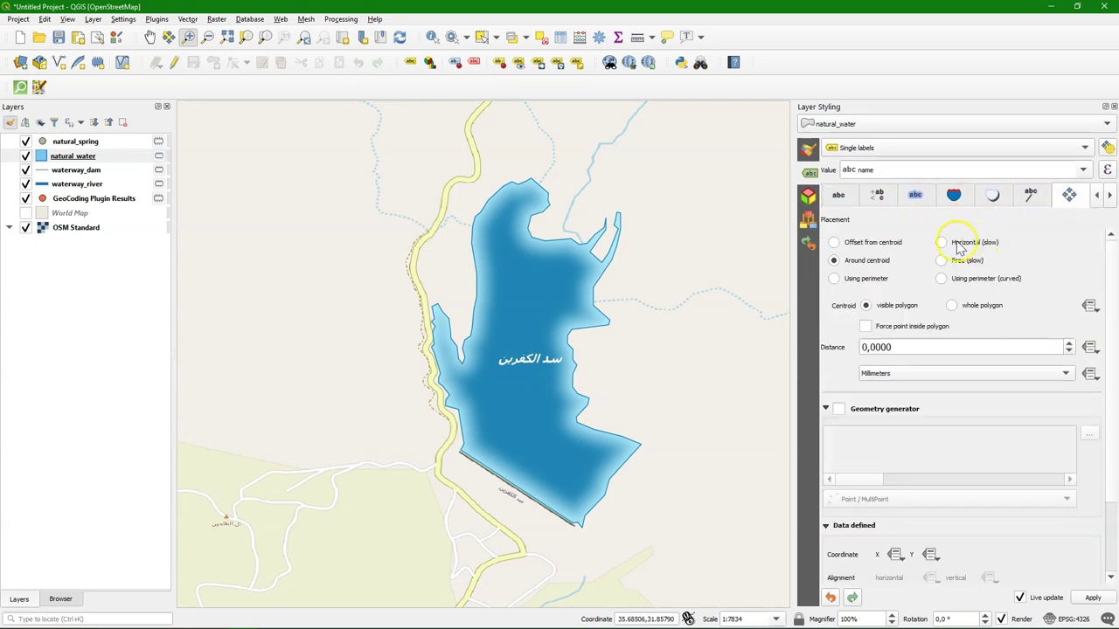
left_click(942, 244)
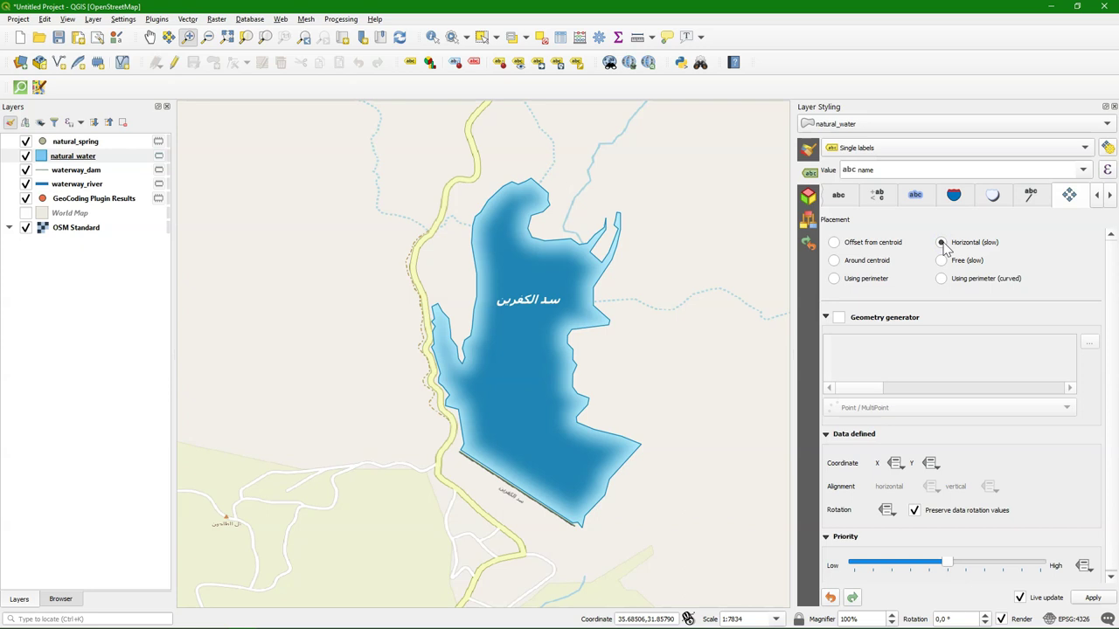
left_click(876, 194)
left_click(926, 413)
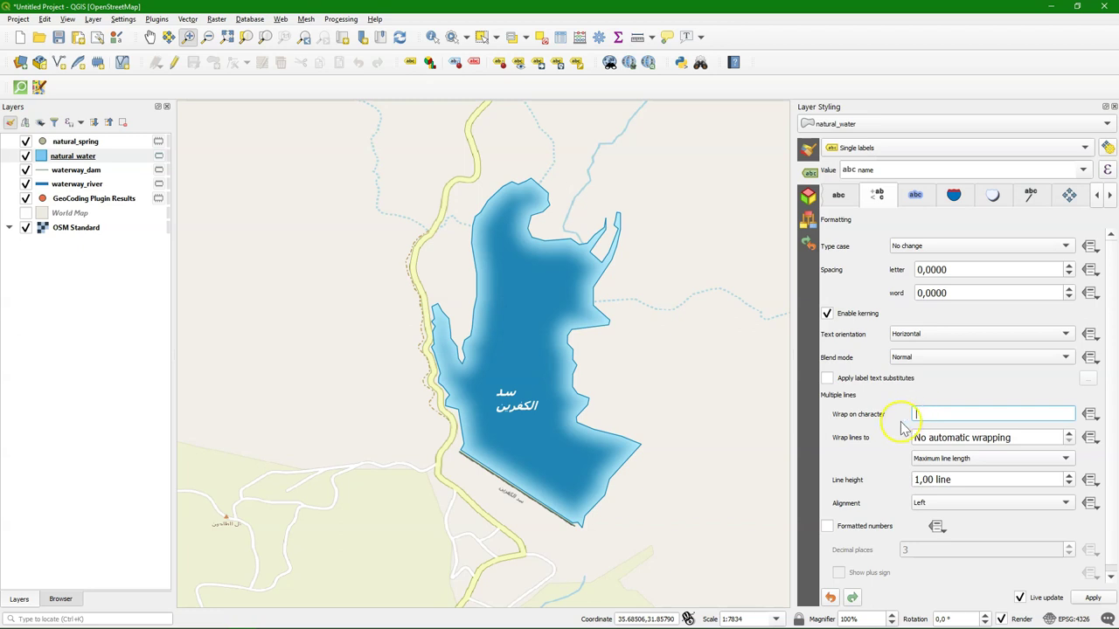
left_click(929, 503)
left_click(932, 517)
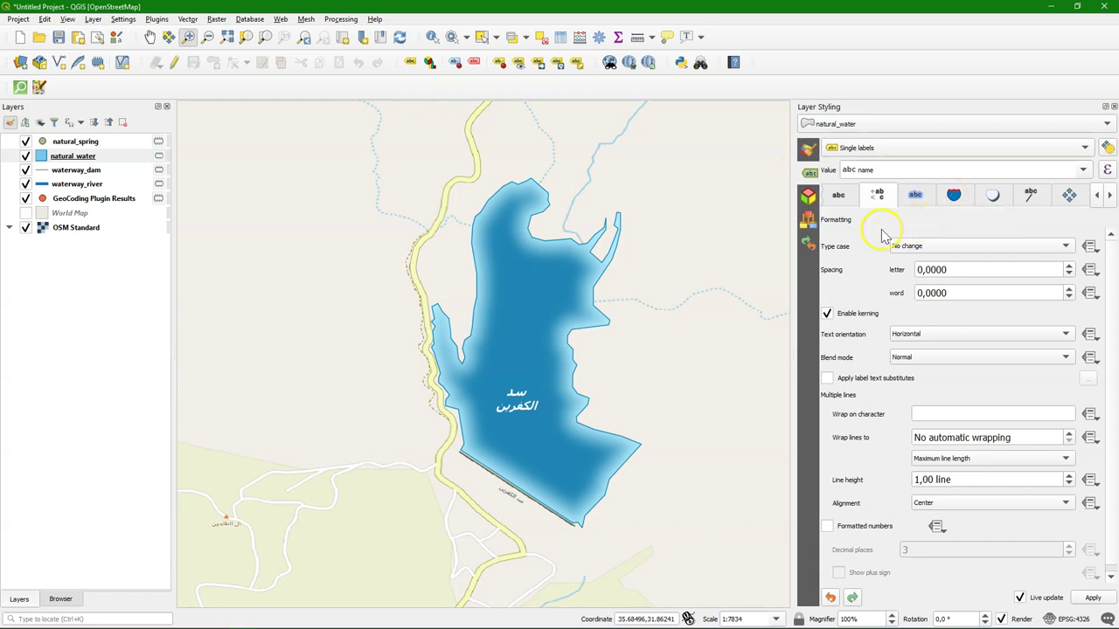
Step: In label Rendering, enable 'Only draw labels which fit completely within feature'
left_click(1109, 194)
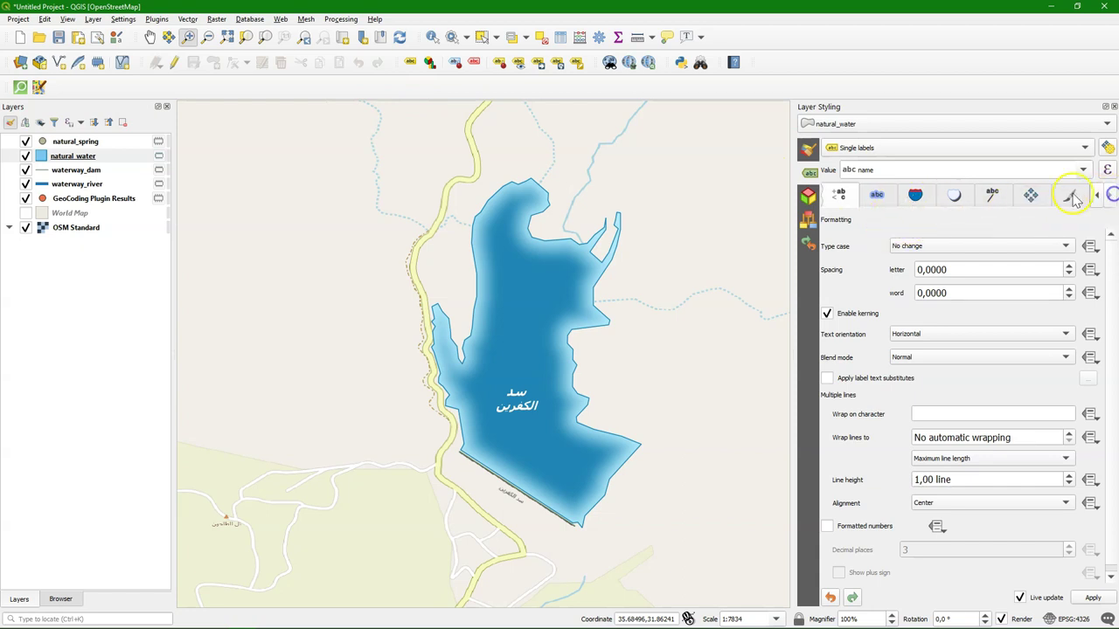
left_click(1073, 196)
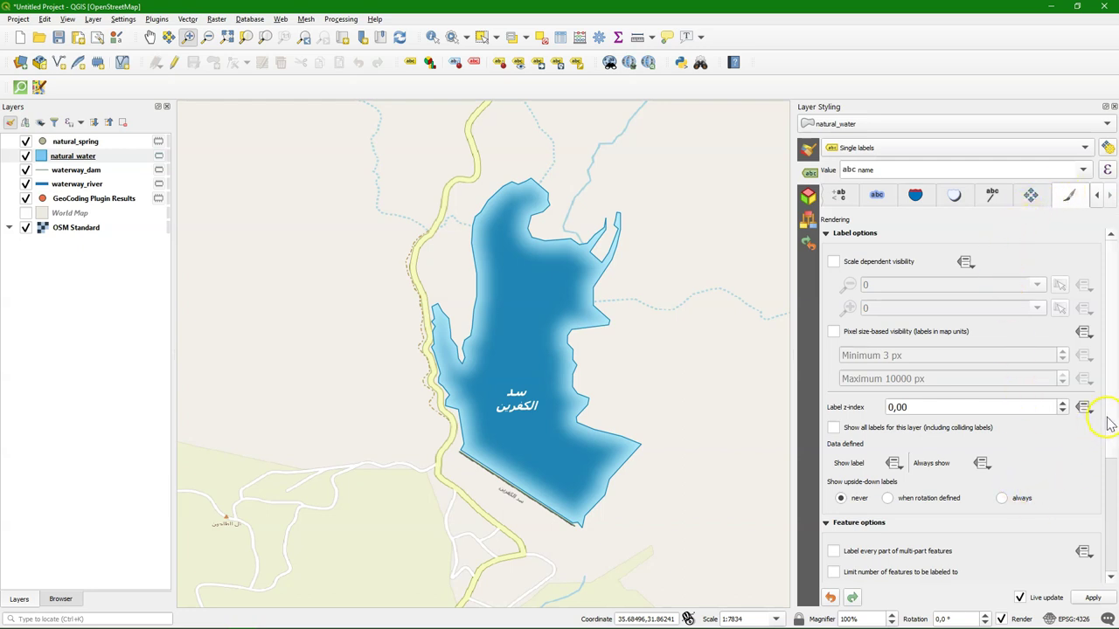
scroll(1106, 416, "down", 5)
scroll(1103, 526, "down", 1)
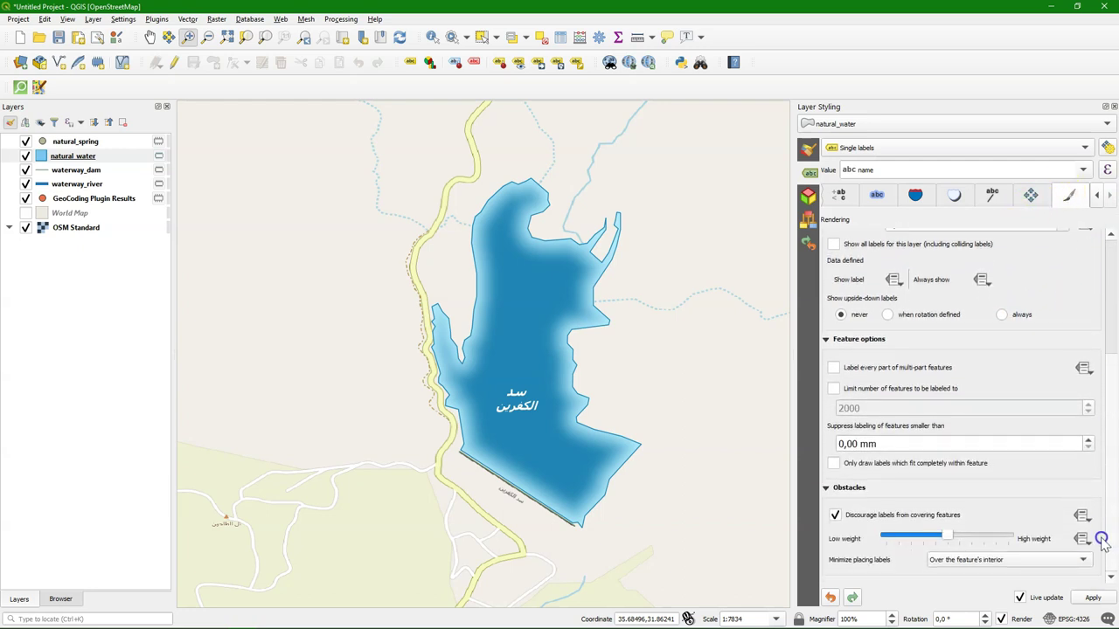
scroll(1103, 525, "up", 2)
scroll(1104, 492, "down", 3)
left_click(833, 464)
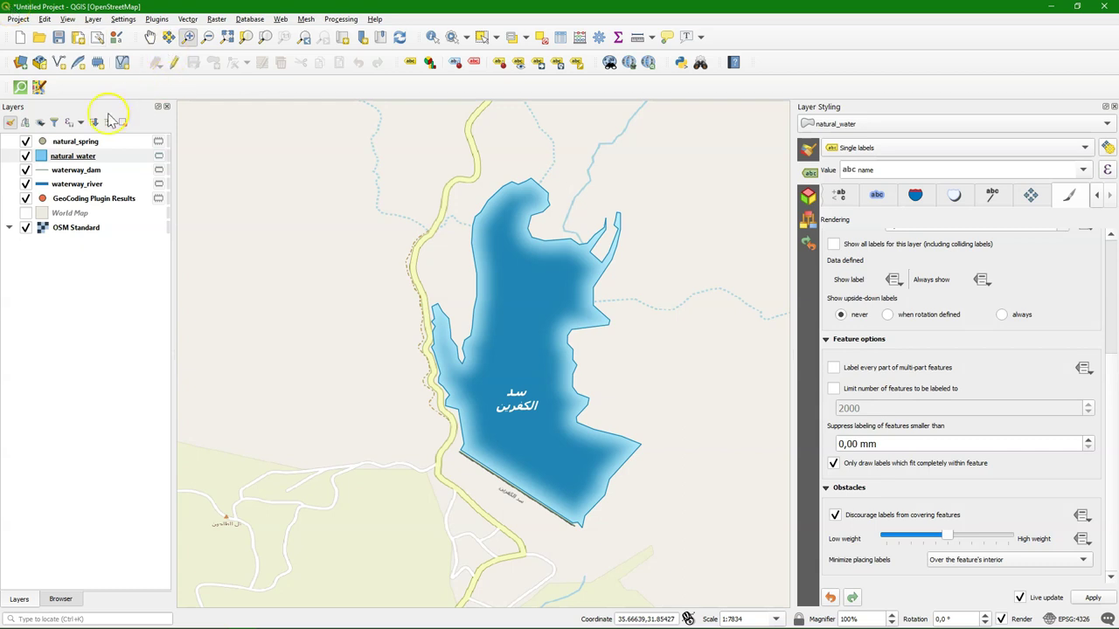
Step: Zoom to waterway_dam and widen its simple line to 0.86 mm
left_click(65, 170)
key("ctrl+shift+z")
left_click(989, 187)
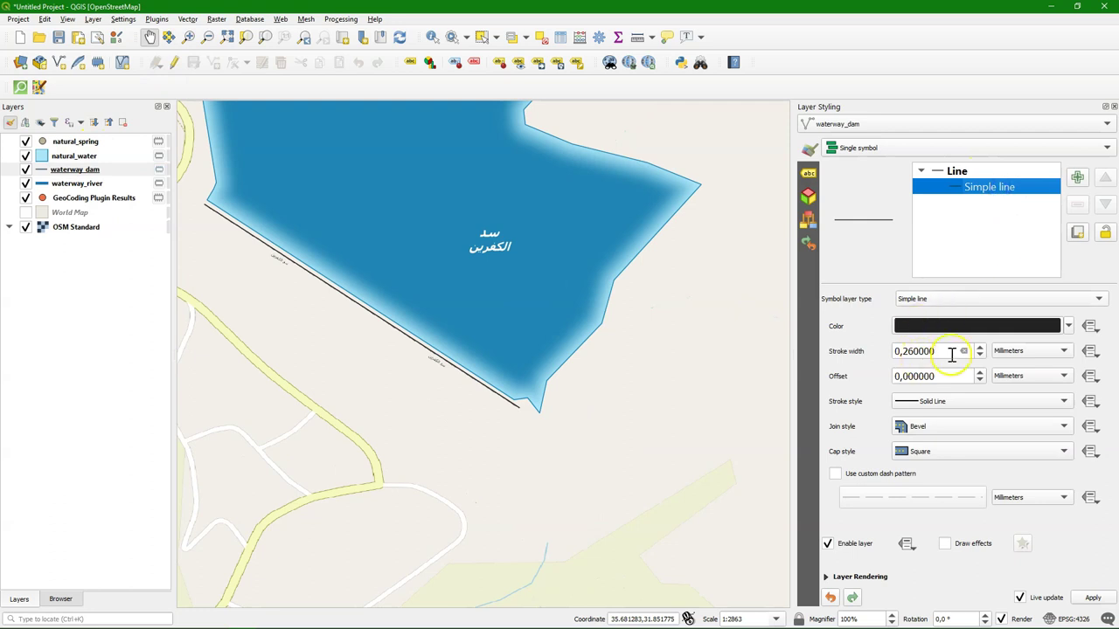
left_click(980, 347)
left_click(980, 347)
left_click(981, 347)
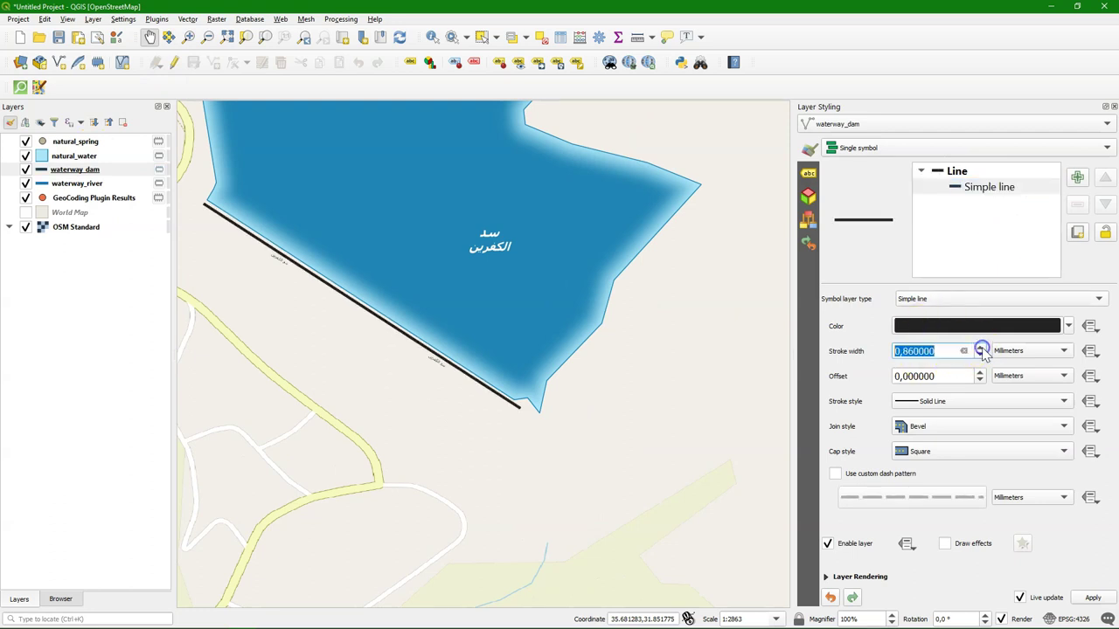
Step: Add a marker line of tick symbols with 0.2 mm stroke and 3 mm size
left_click(1077, 178)
left_click(988, 187)
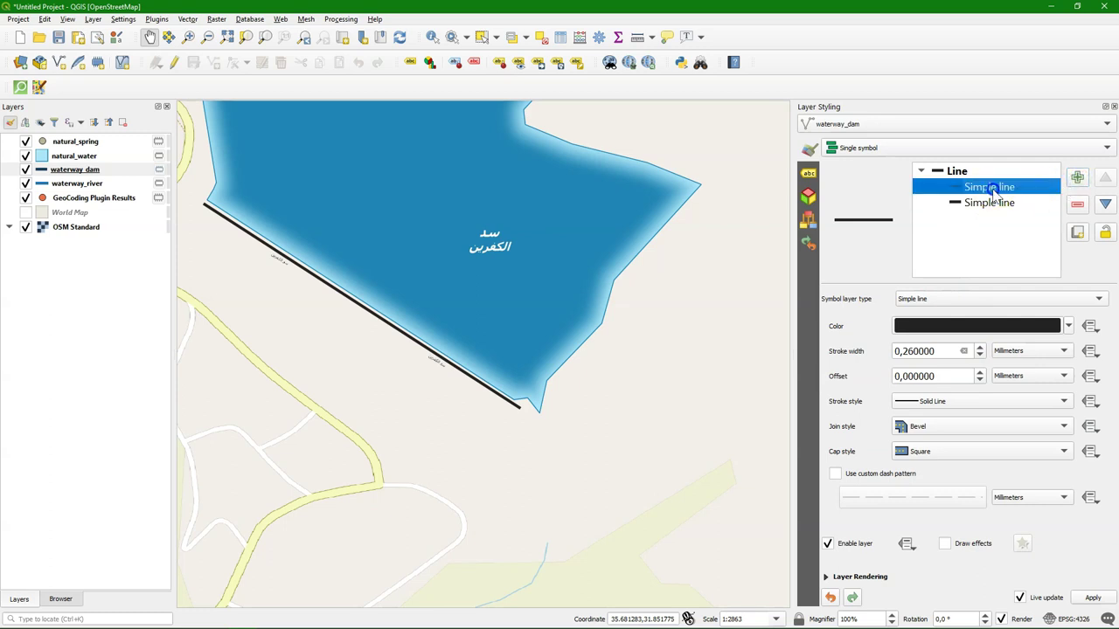
left_click(1044, 299)
left_click(918, 284)
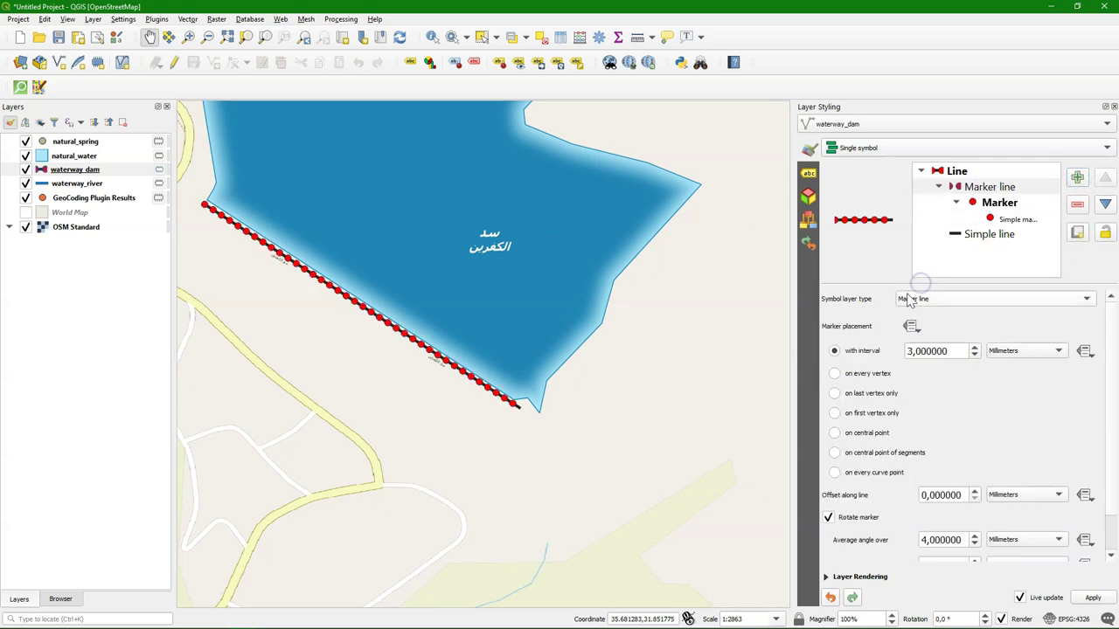
scroll(1105, 367, "down", 10)
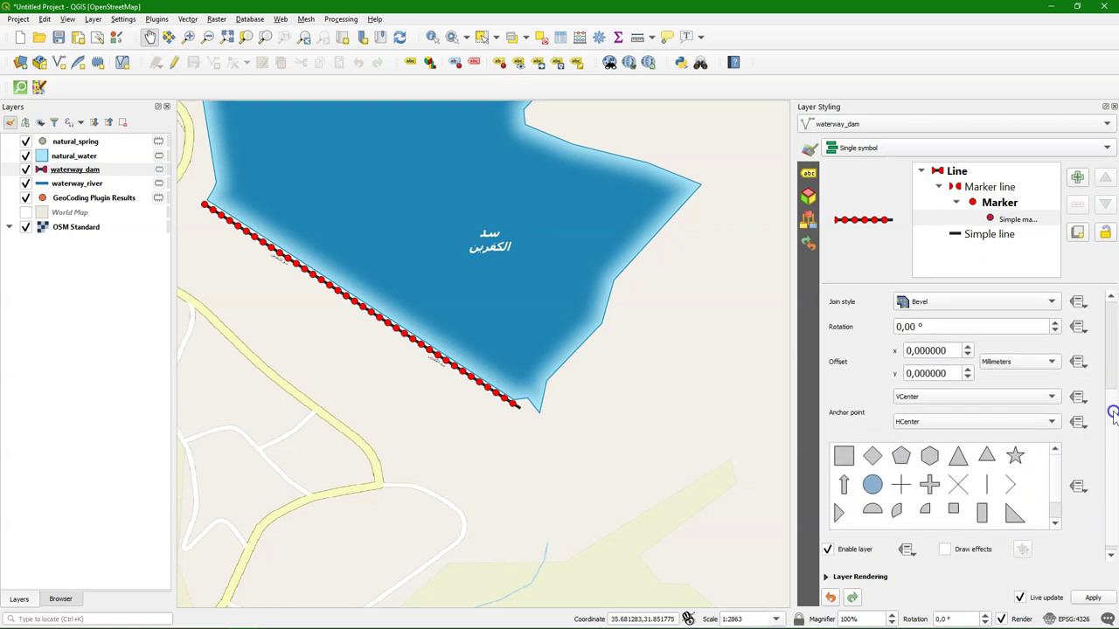
left_click(986, 484)
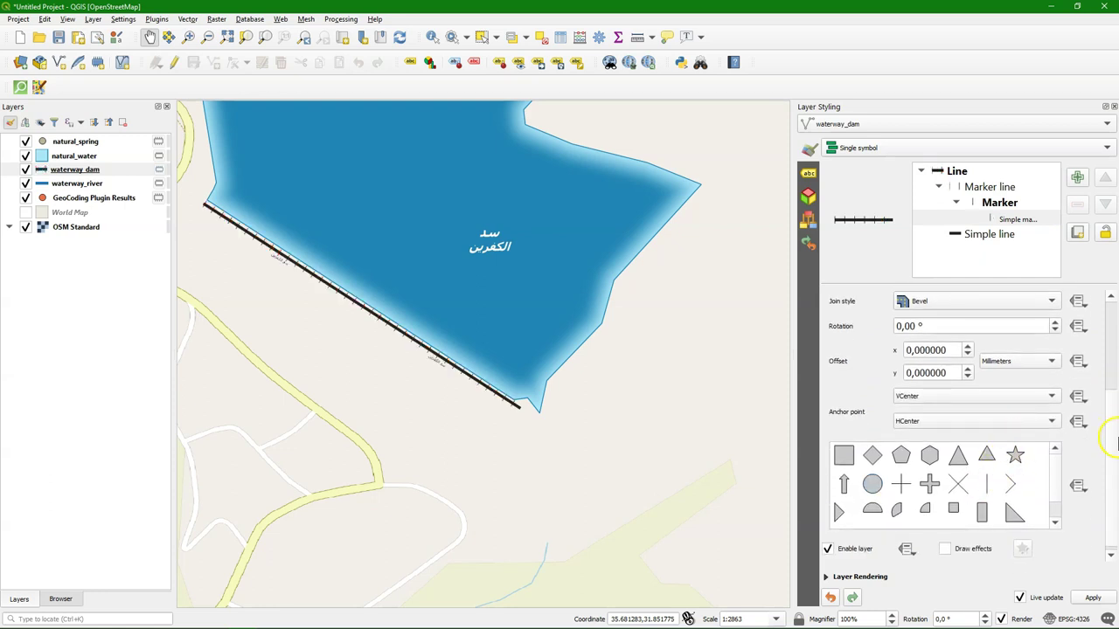
scroll(1108, 441, "up", 5)
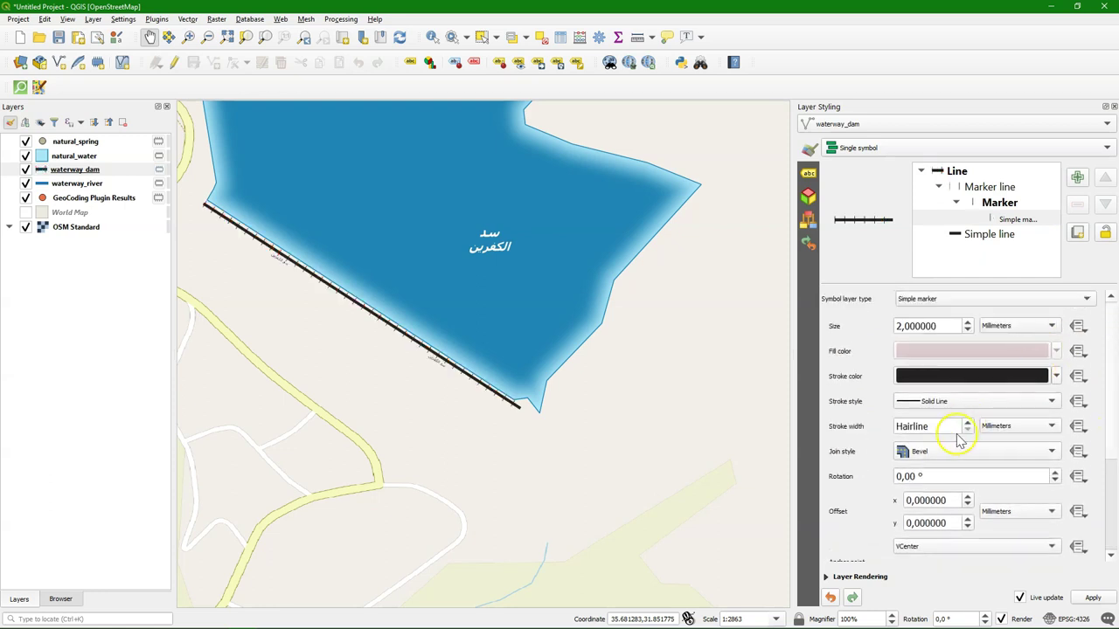
left_click(968, 423)
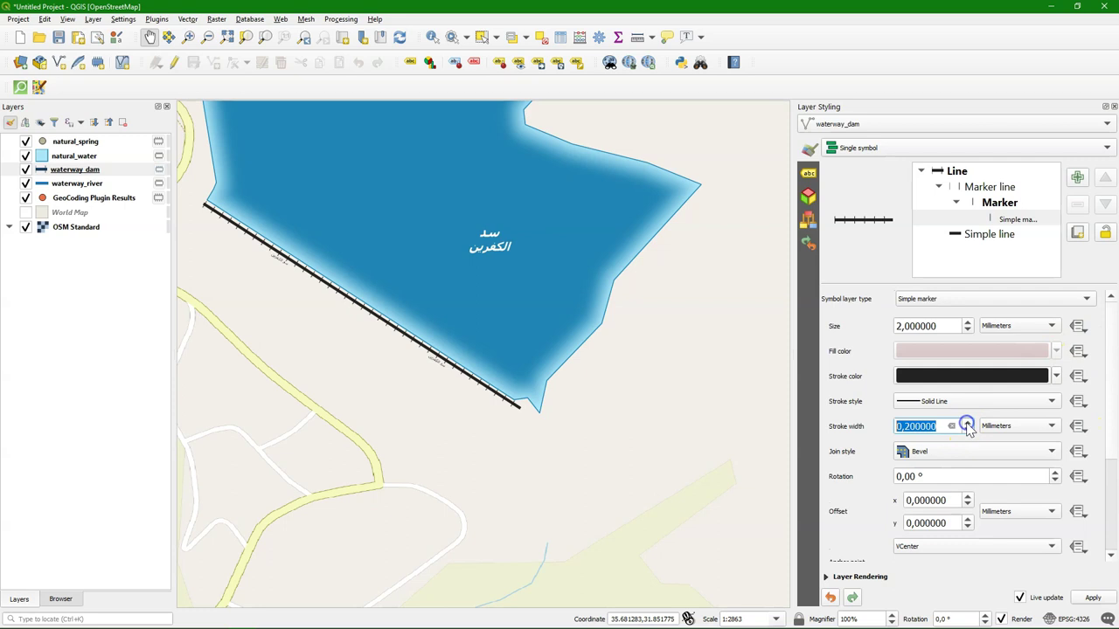
left_click(968, 322)
left_click(968, 322)
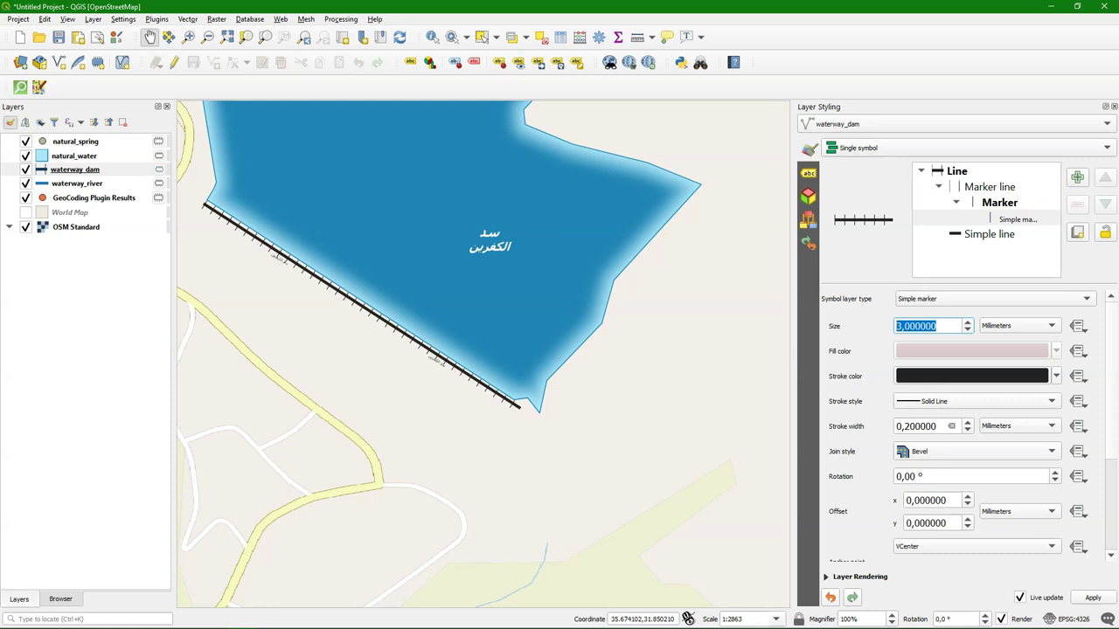
Step: Label the dam by name, Parallel placement, 1.1 mm distance, below the line only
left_click(811, 176)
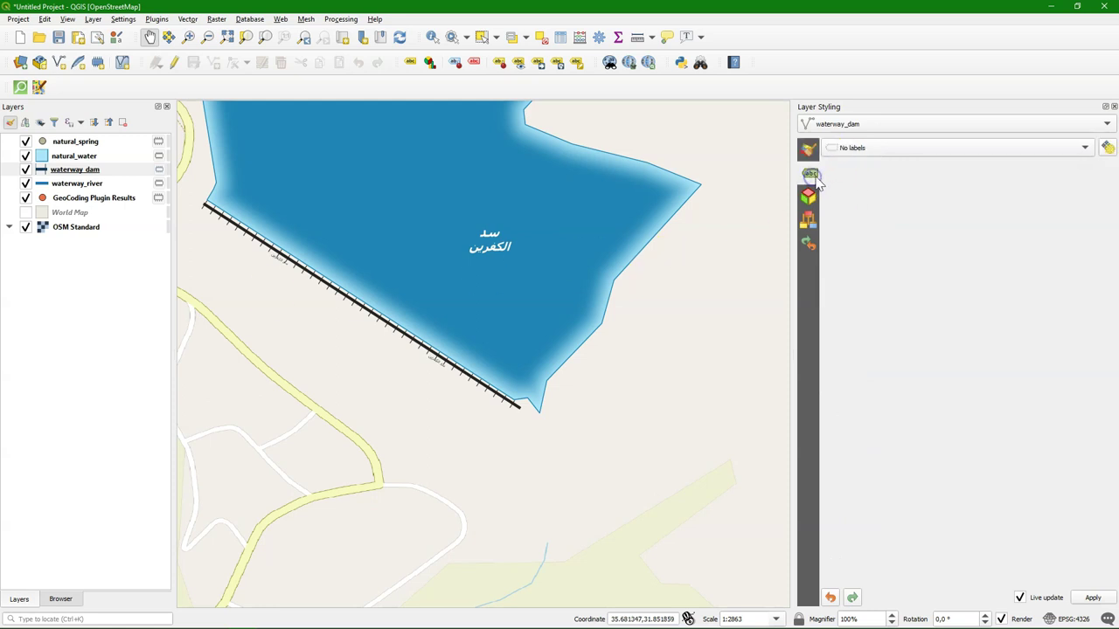
left_click(857, 147)
left_click(865, 163)
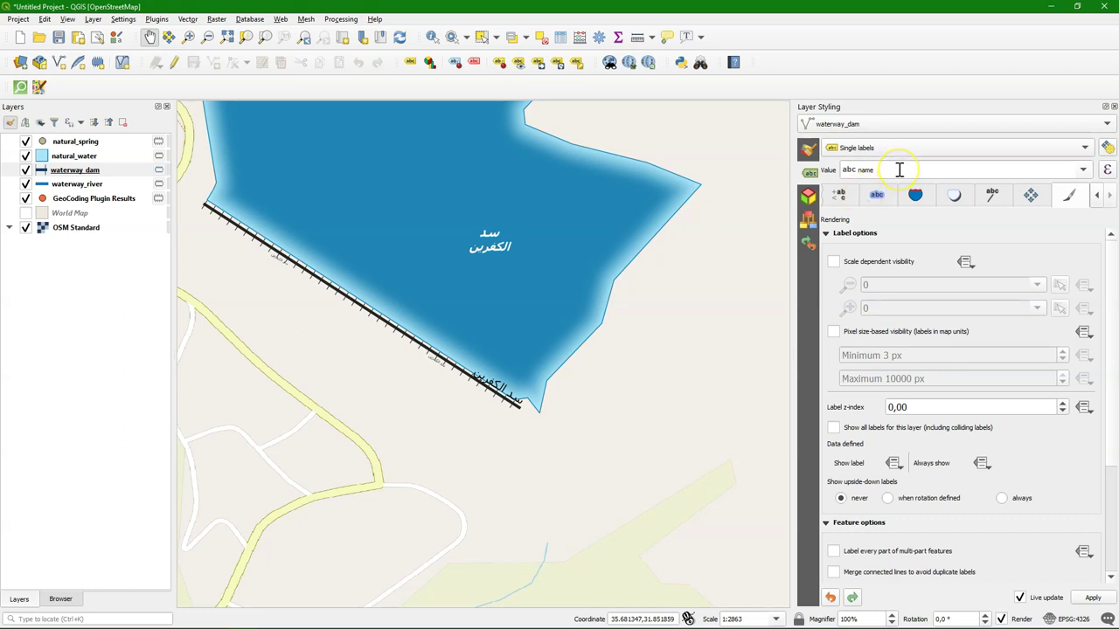
left_click(952, 231)
left_click(1031, 196)
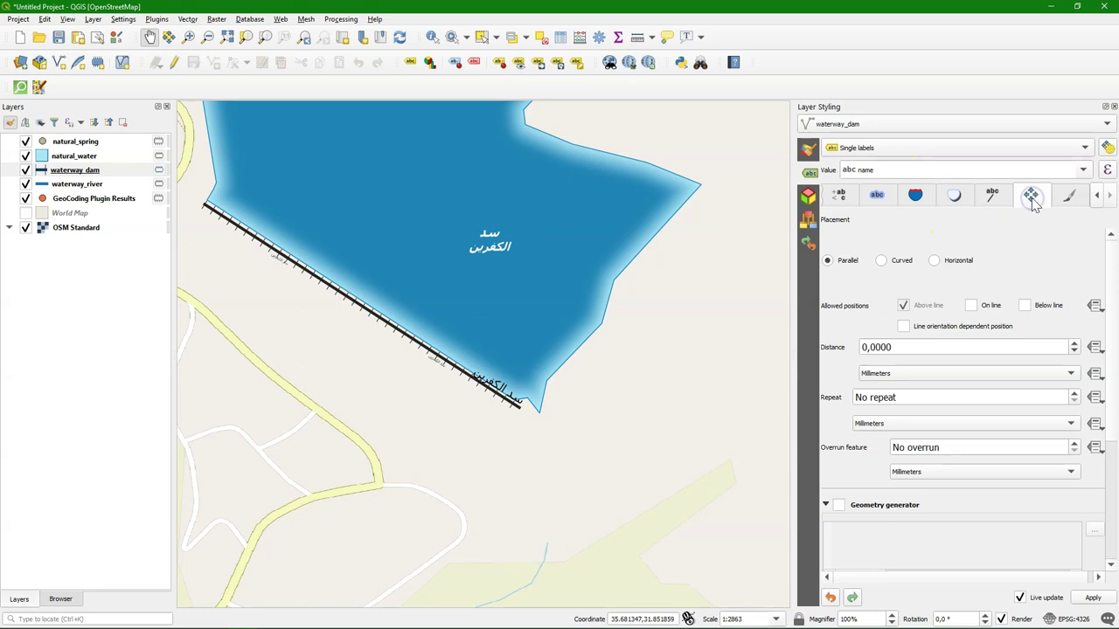
left_click(933, 262)
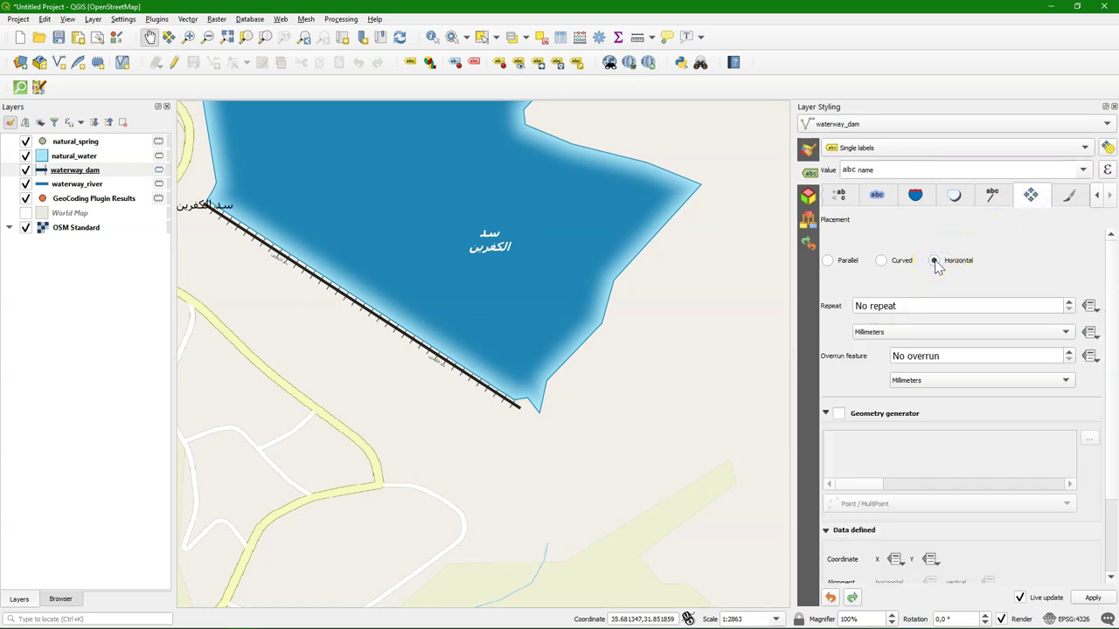
left_click(881, 260)
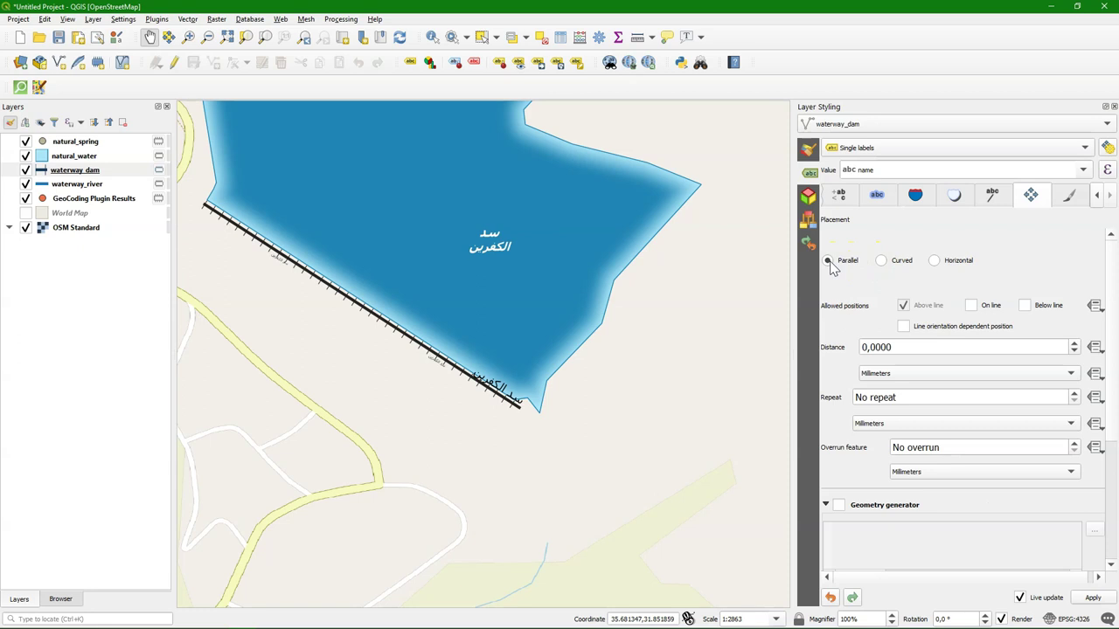
left_click(1074, 344)
left_click(1024, 306)
left_click(841, 347)
left_click(902, 305)
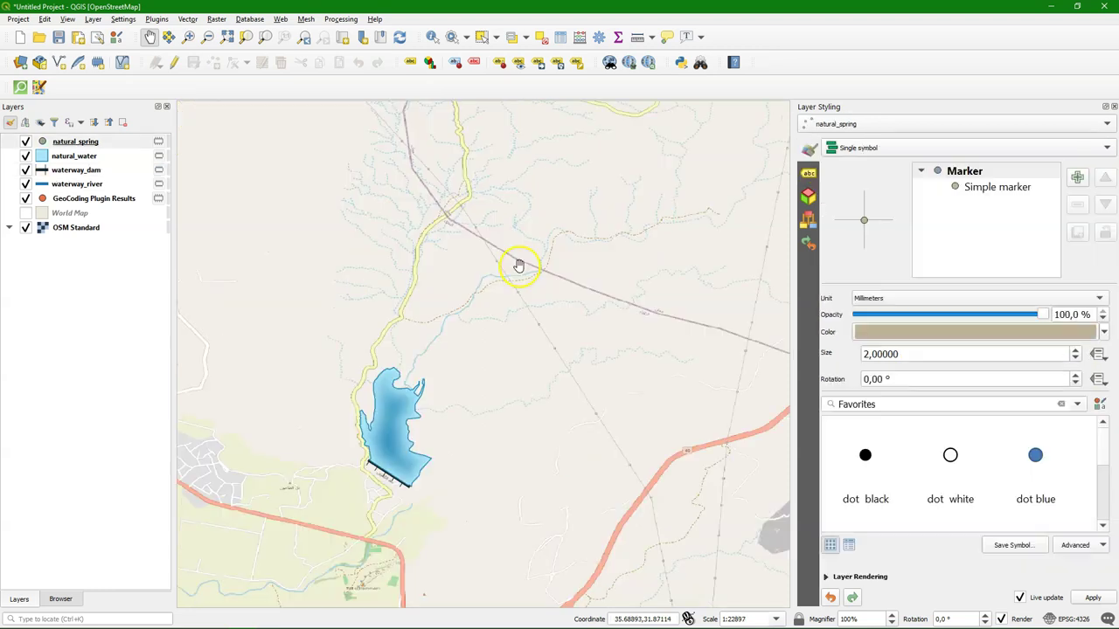
Step: Change the natural_spring marker to an SVG marker using the blue-marker.svg pin
scroll(519, 265, "down", 2)
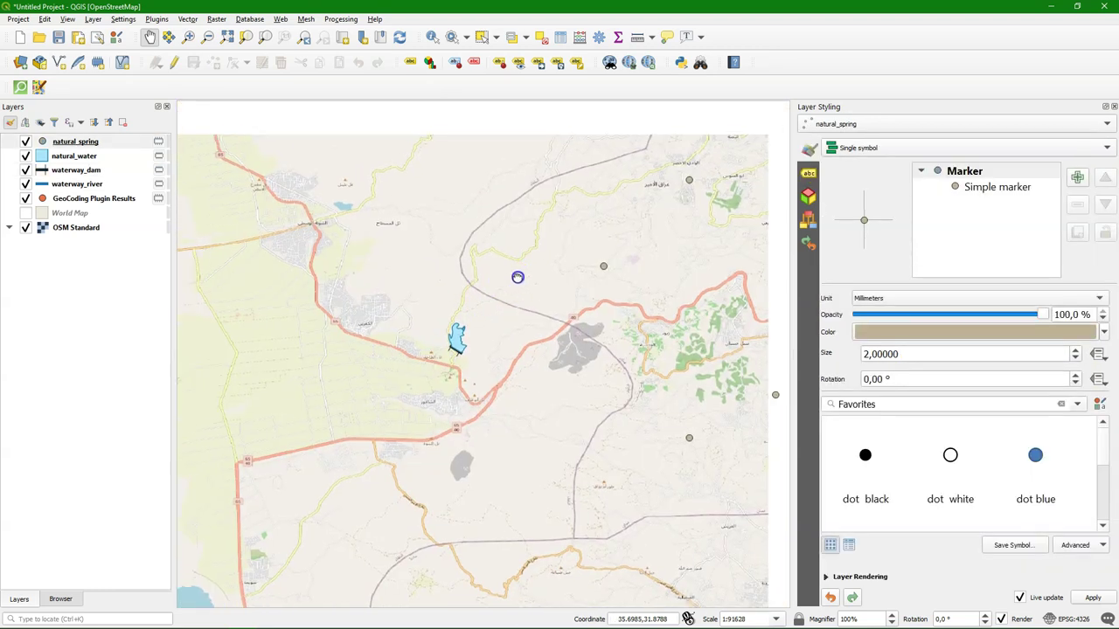
mouse_move(512, 278)
left_mouse_down()
mouse_move(440, 251)
mouse_move(457, 233)
left_mouse_up()
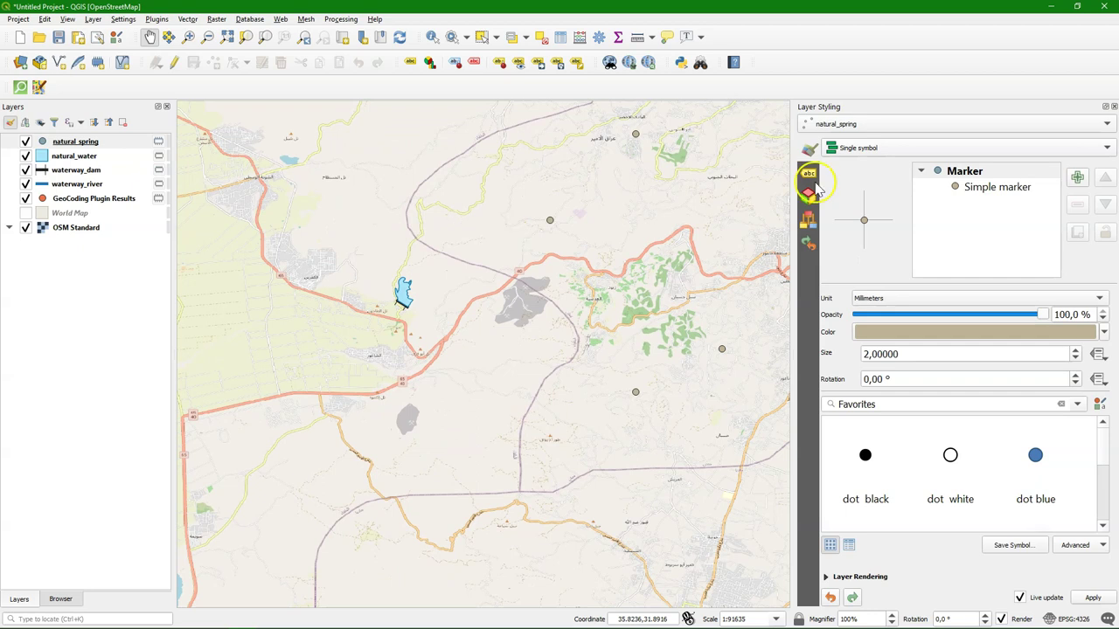
left_click(976, 192)
left_click(989, 297)
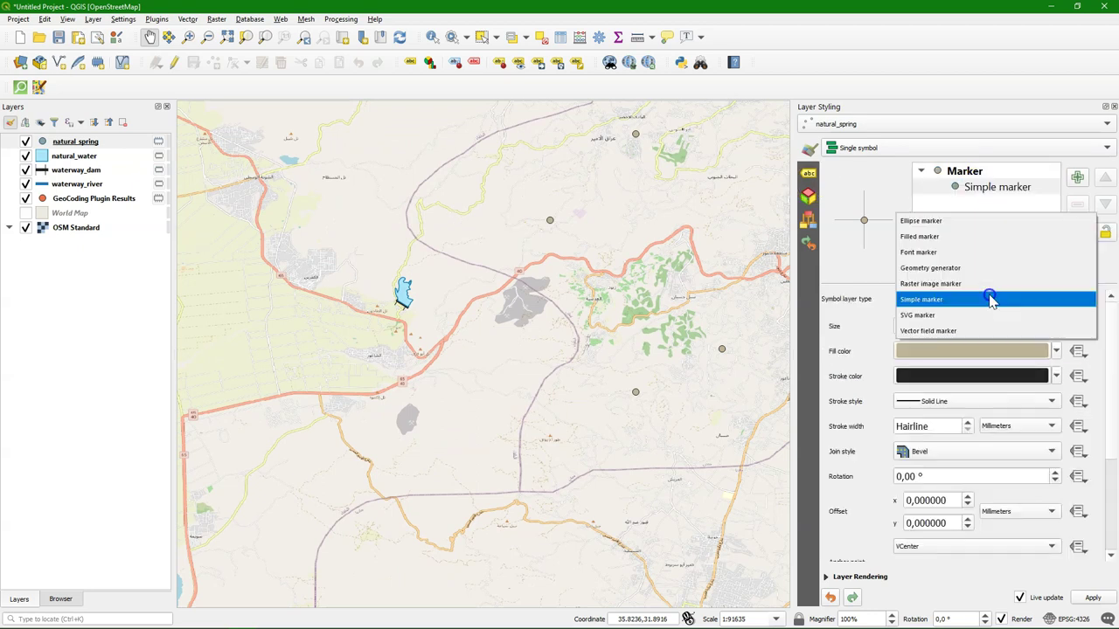
left_click(938, 320)
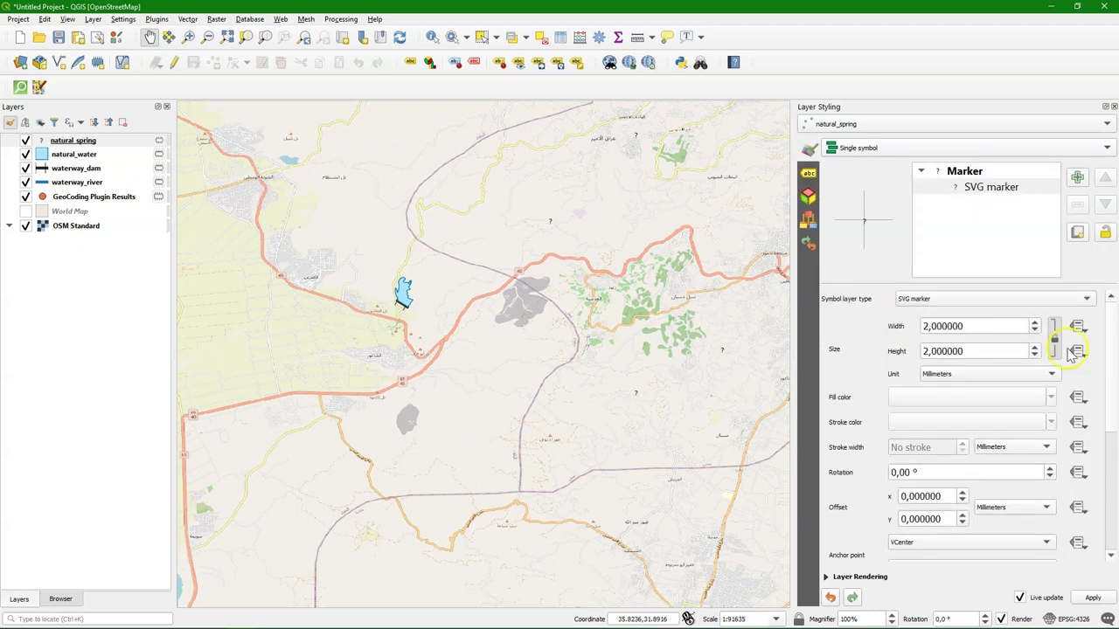
left_click_drag(1114, 344, 1106, 472)
left_click_drag(953, 400, 947, 463)
left_click(880, 443)
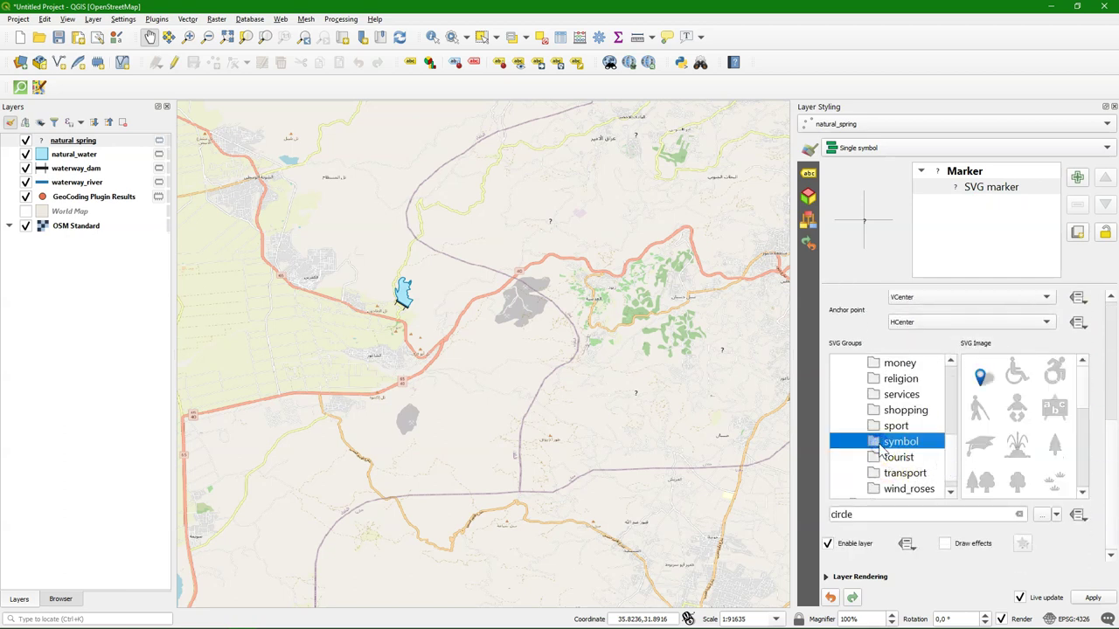
left_click(982, 378)
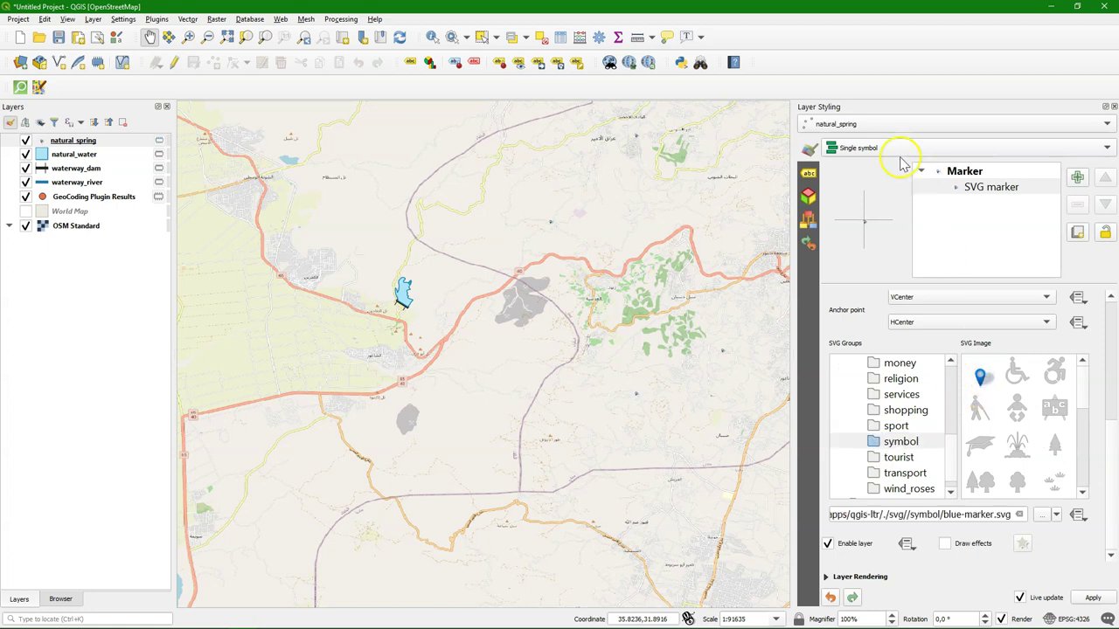
Step: Raise the spring marker size to 6 mm
left_click(975, 172)
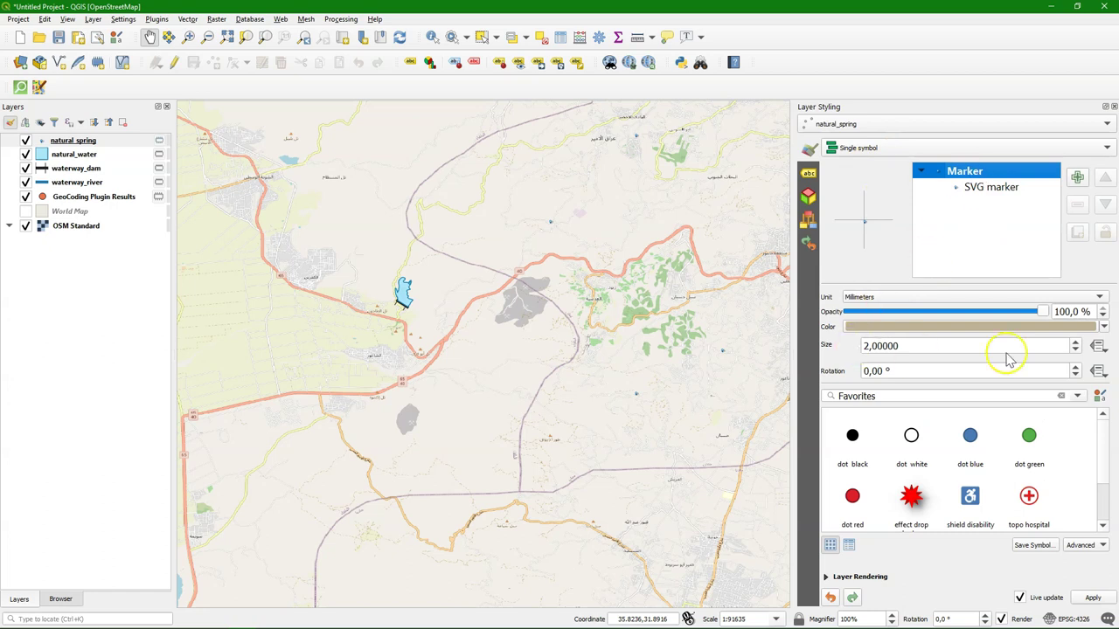
left_click(1076, 343)
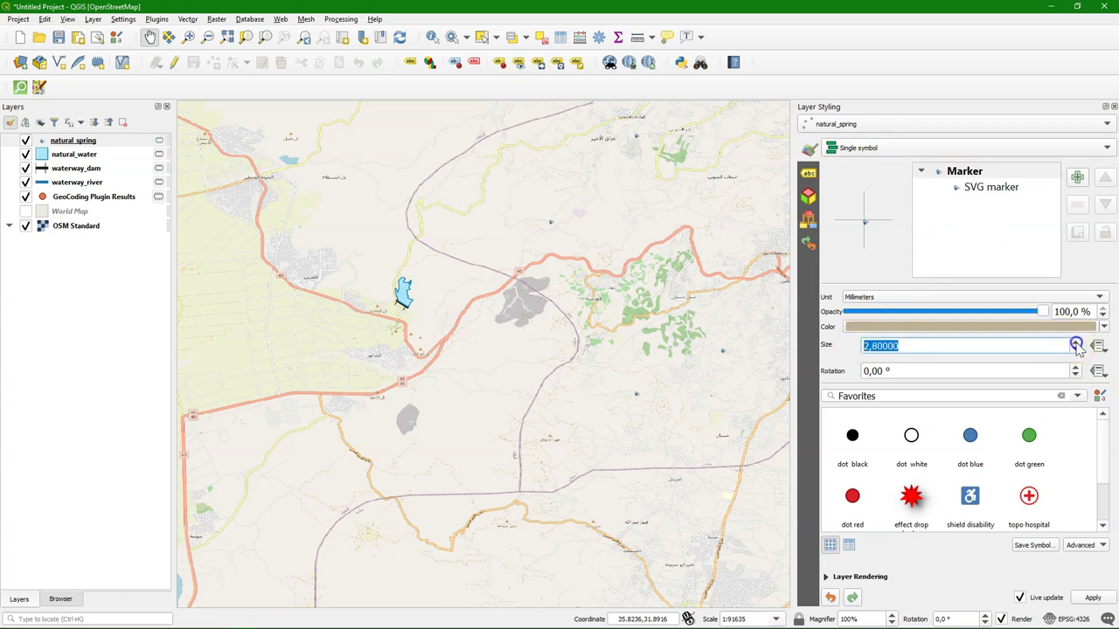
left_click(1076, 343)
left_click(1076, 344)
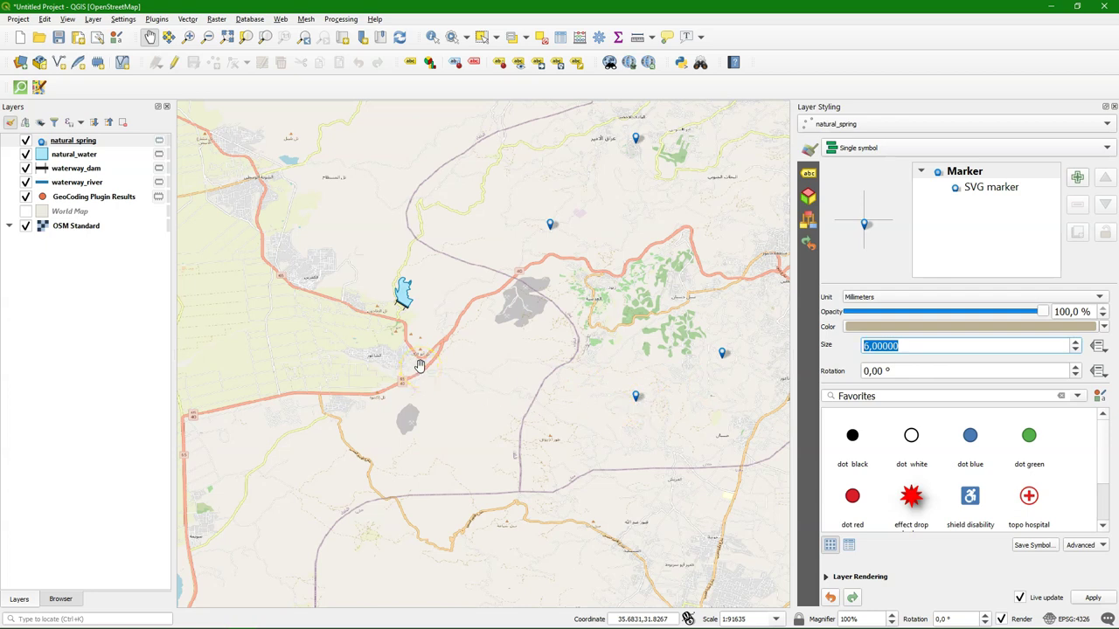
left_click(836, 271)
Step: Pan the map to frame the springs and Amman
left_click(99, 289)
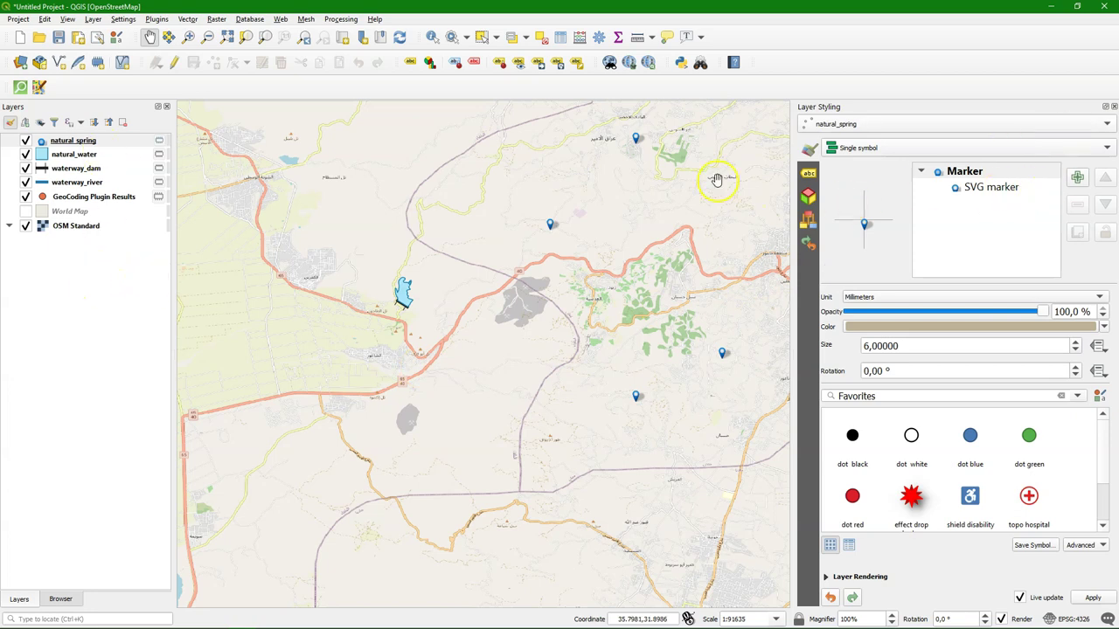
scroll(713, 180, "down", 3)
scroll(573, 291, "up", 2)
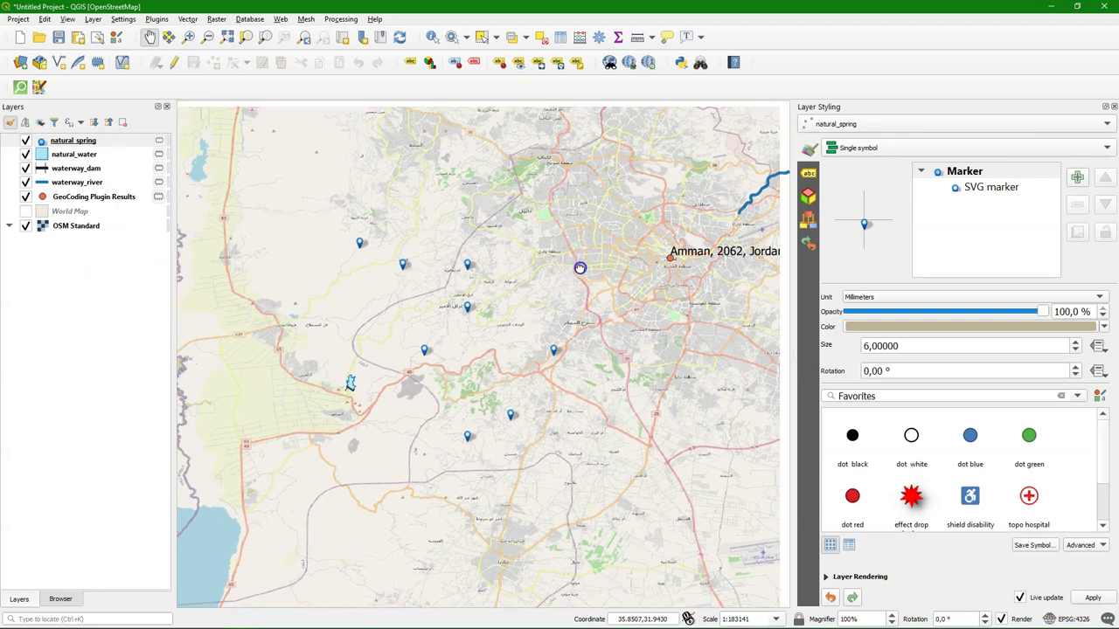
left_click_drag(551, 279, 511, 302)
scroll(583, 285, "down", 1)
scroll(490, 280, "up", 1)
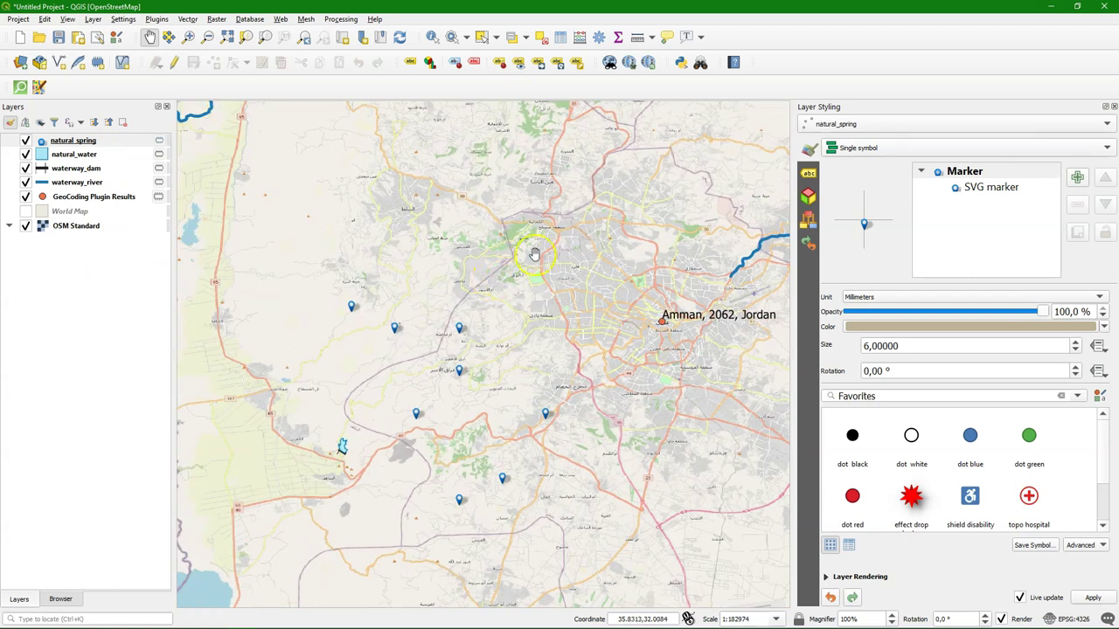
left_click_drag(541, 247, 462, 335)
Step: Close Layer Styling and launch the Package layers tool from the Processing Toolbox
left_click(1113, 105)
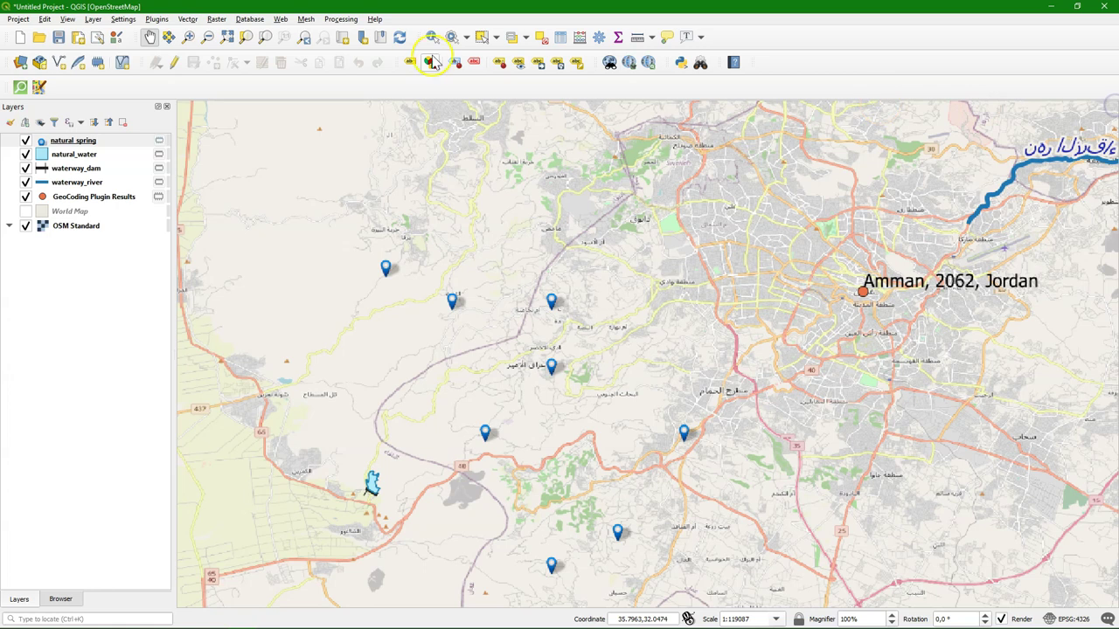
left_click(341, 19)
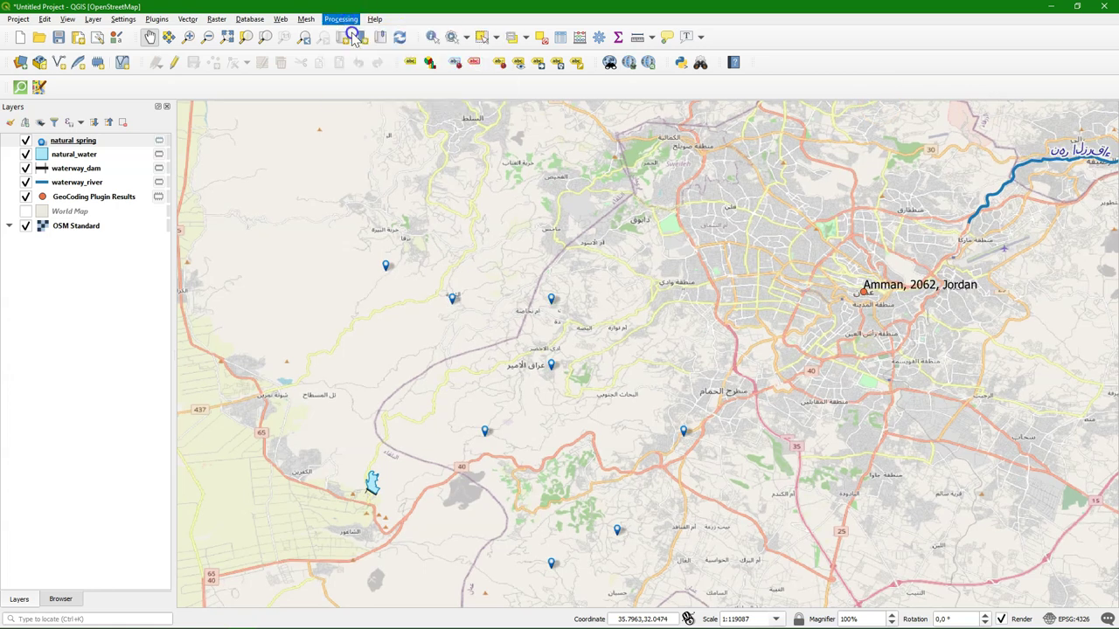
left_click(353, 35)
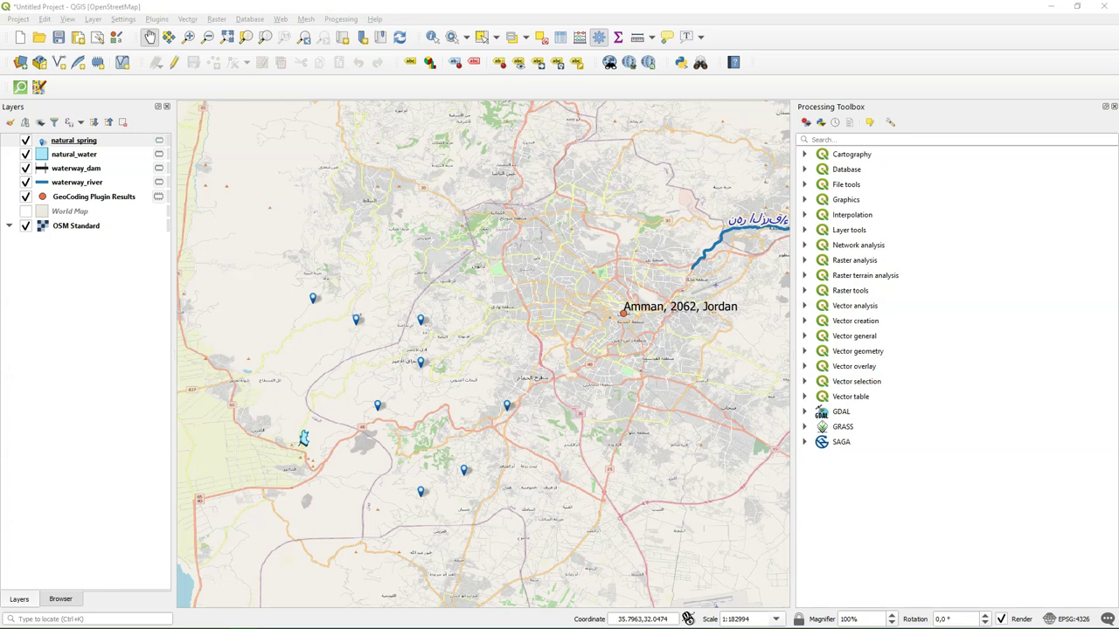
left_click(878, 140)
type("packa")
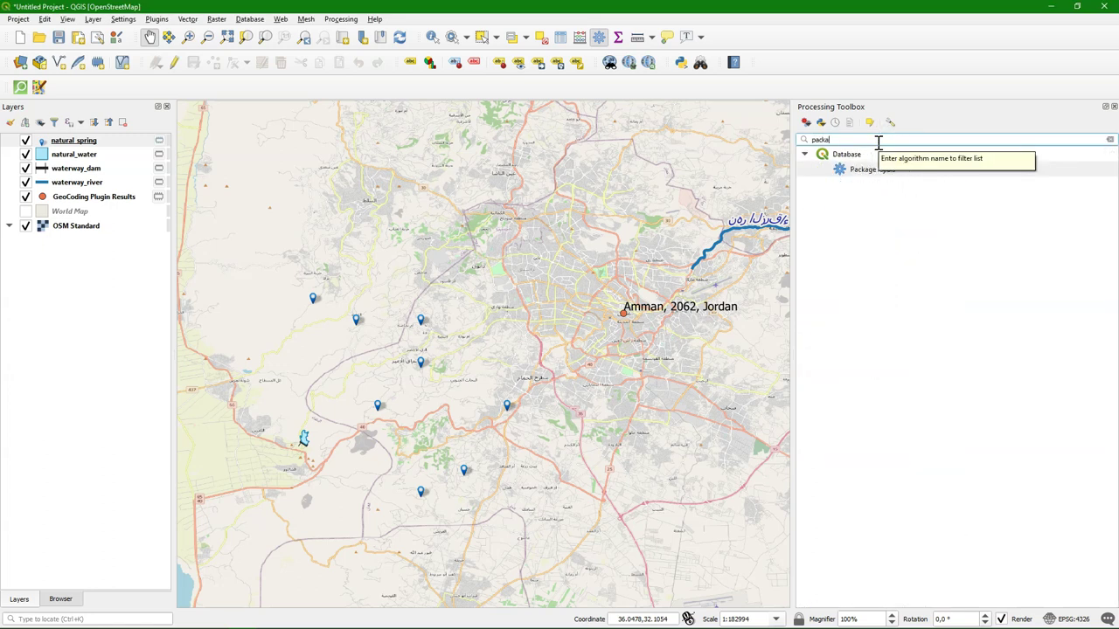
type("g")
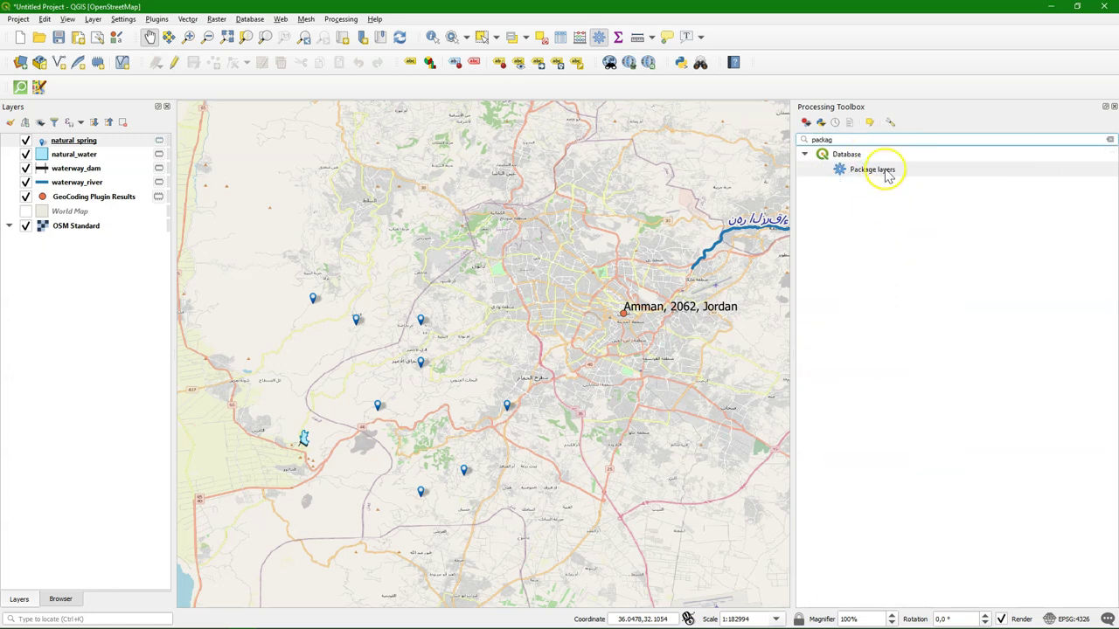
double_click(884, 171)
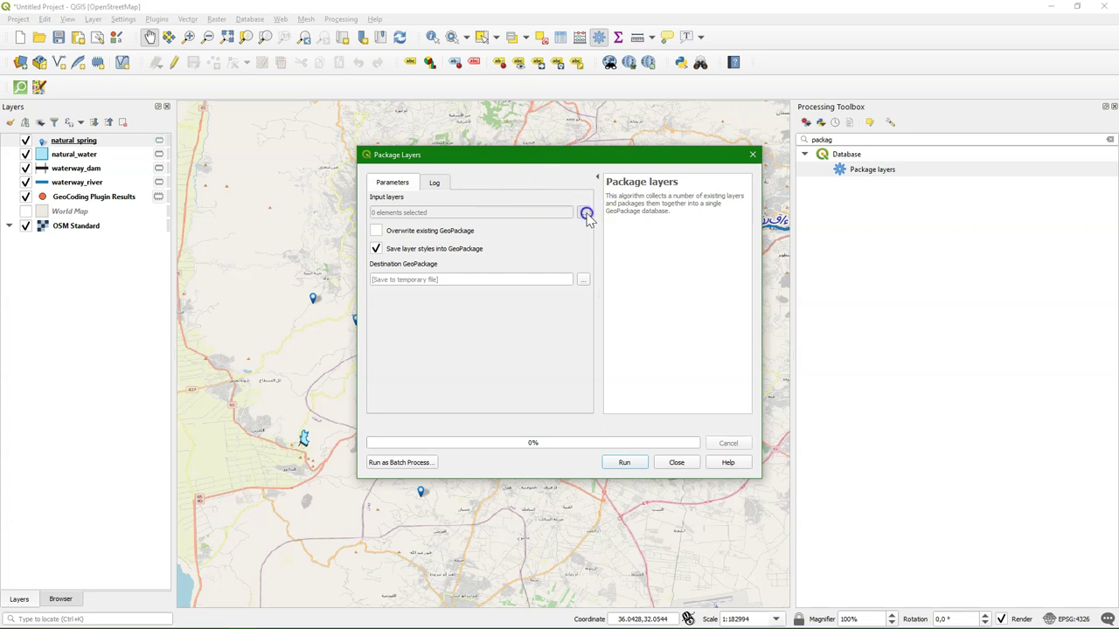
Step: Package the four chosen layers into study_area.gpkg, run it, and close the dialog
left_click(587, 214)
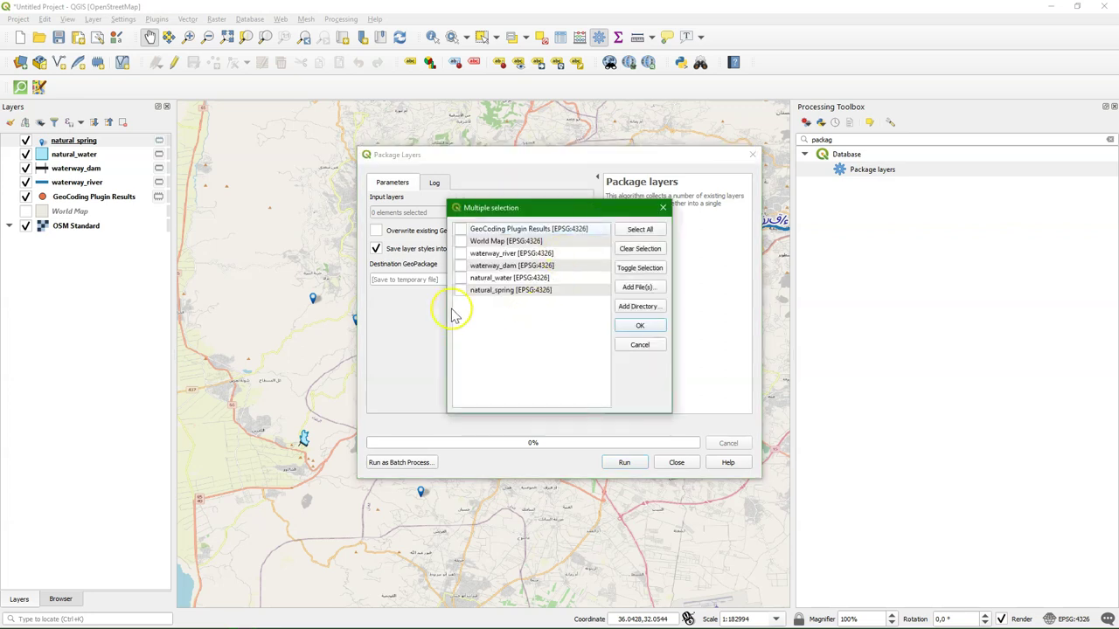
left_click(460, 254)
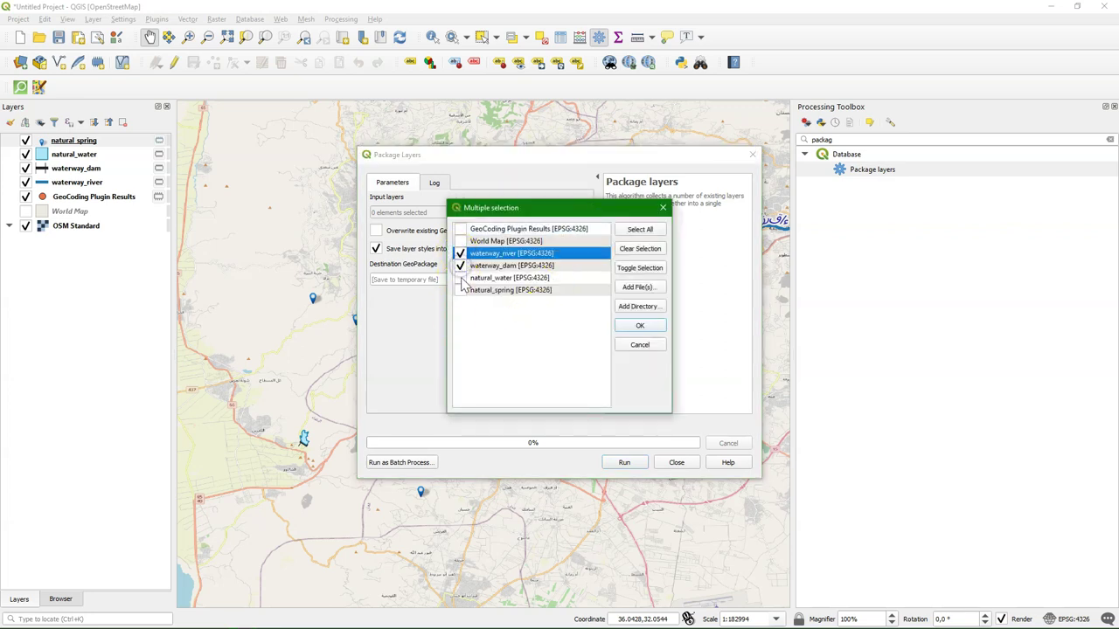
left_click(461, 292)
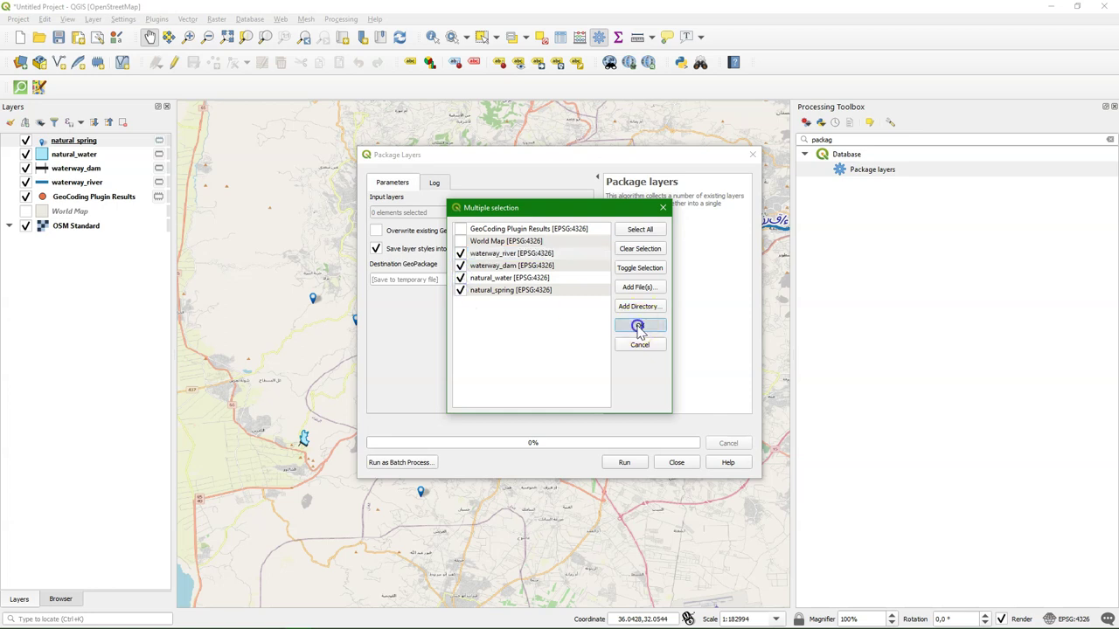
left_click(640, 325)
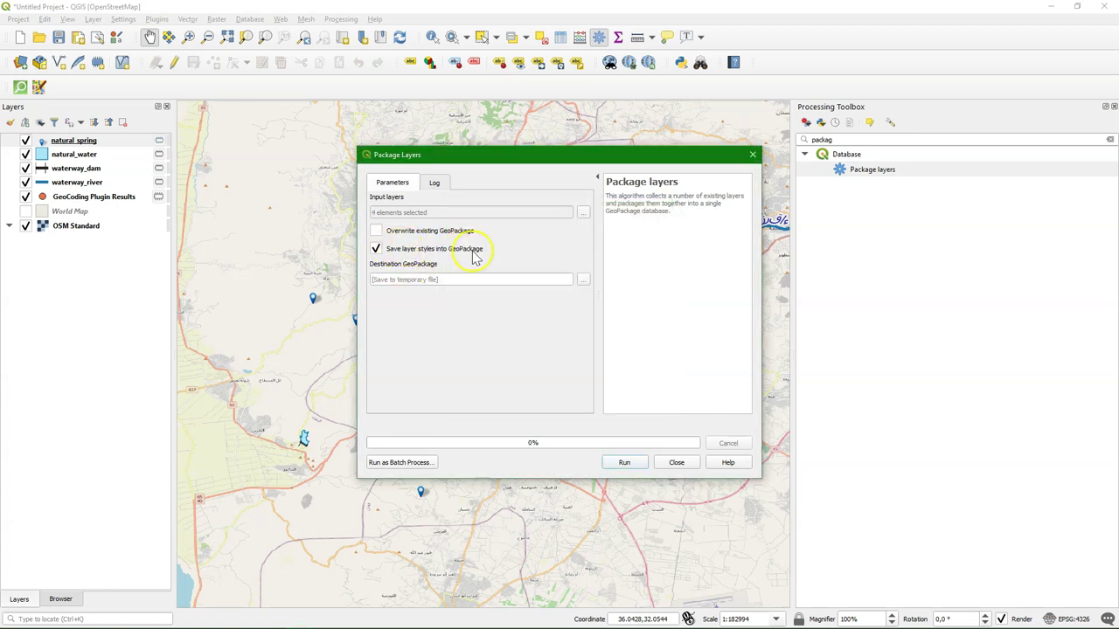
left_click(585, 281)
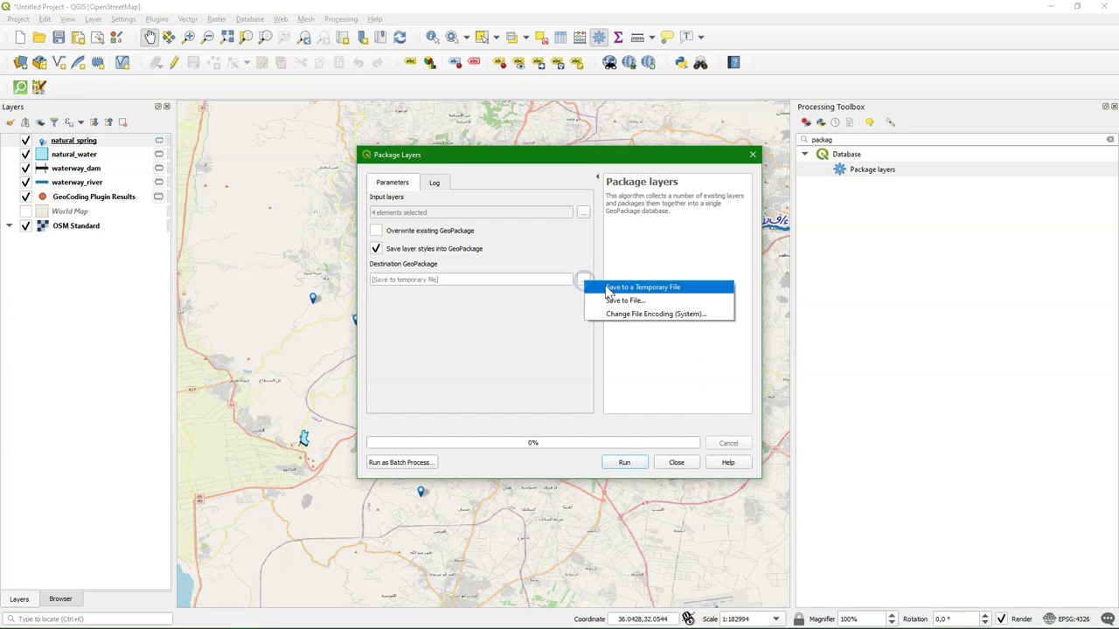
left_click(591, 300)
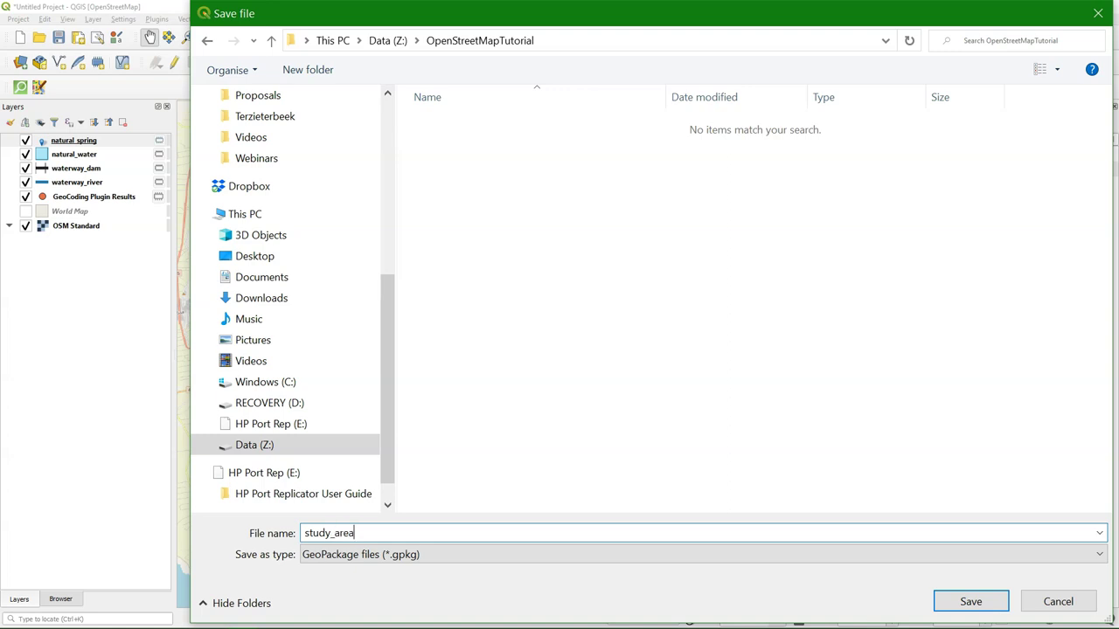
type("study_area")
left_click(966, 600)
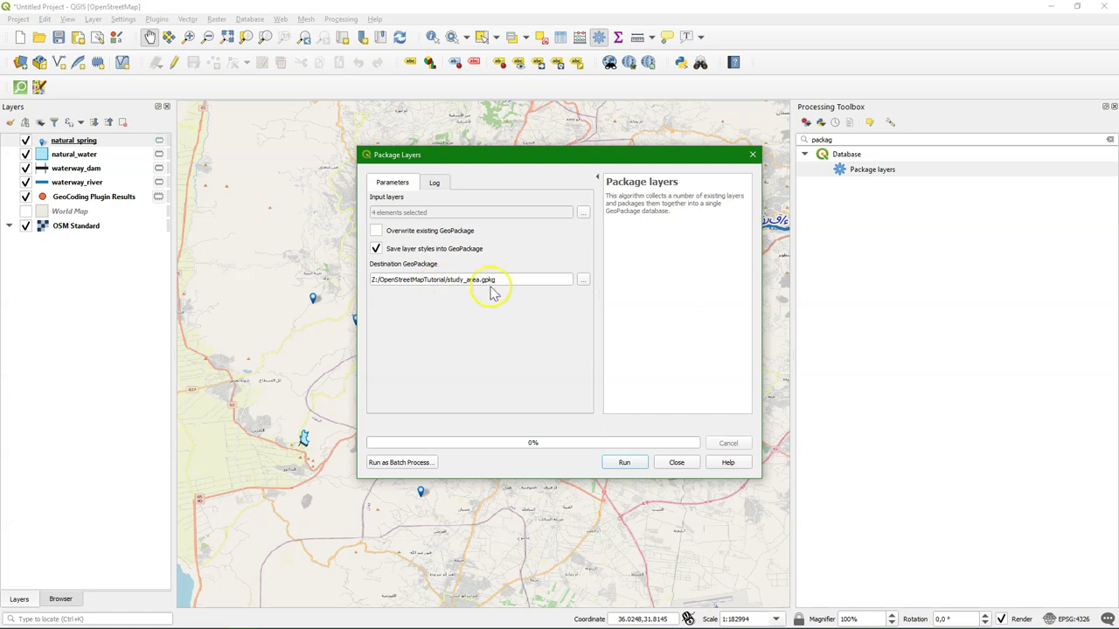
left_click(626, 464)
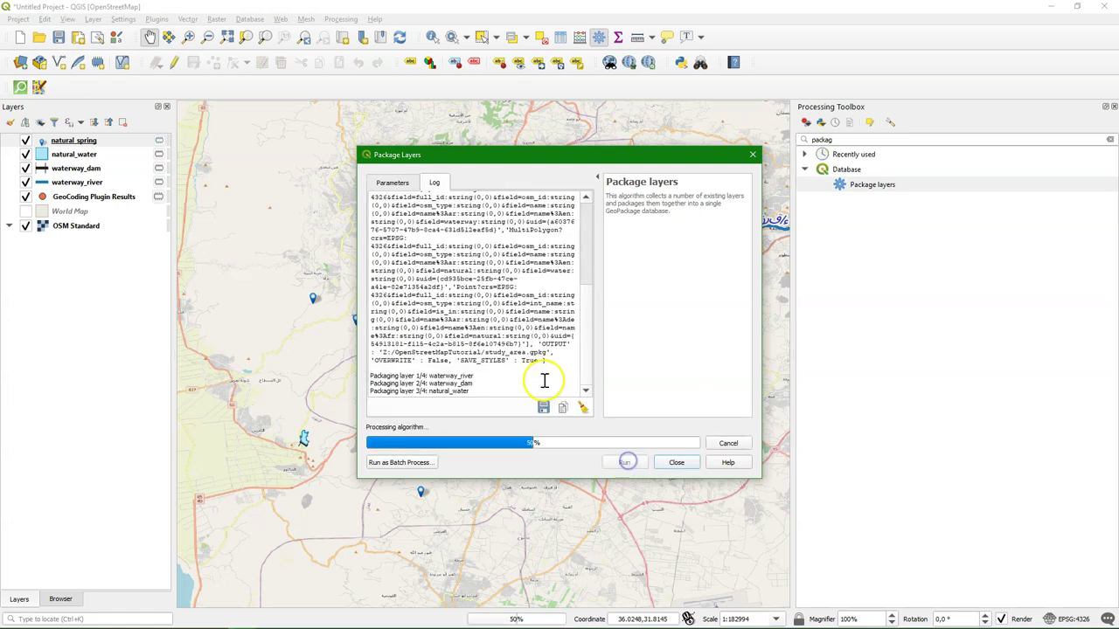
left_click(686, 465)
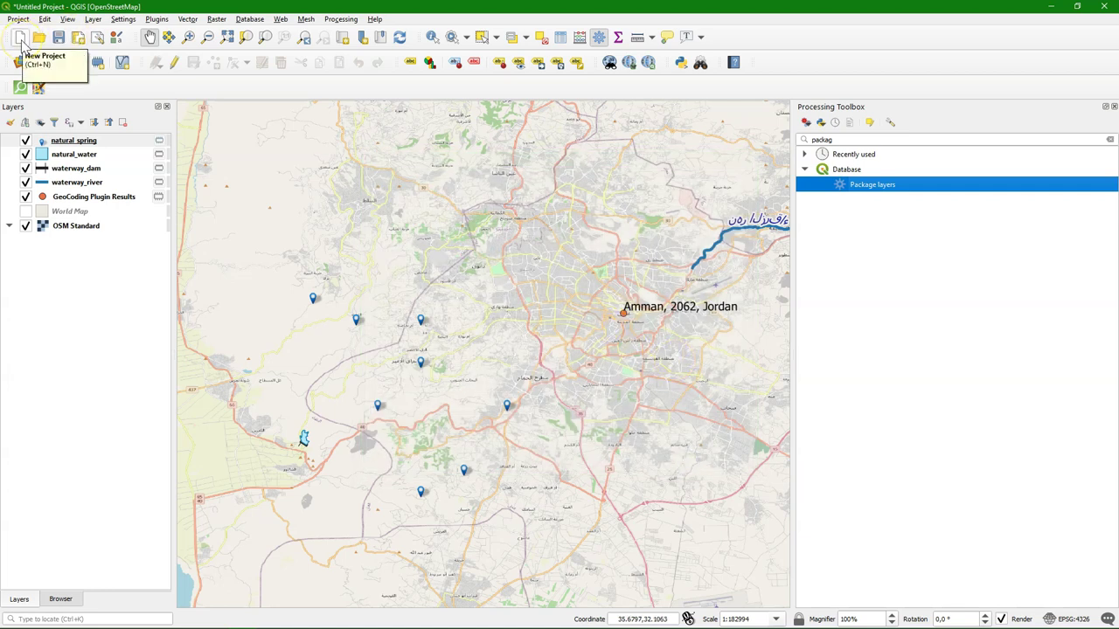
Step: Start a new project, discarding the old project's unsaved changes
left_click(20, 39)
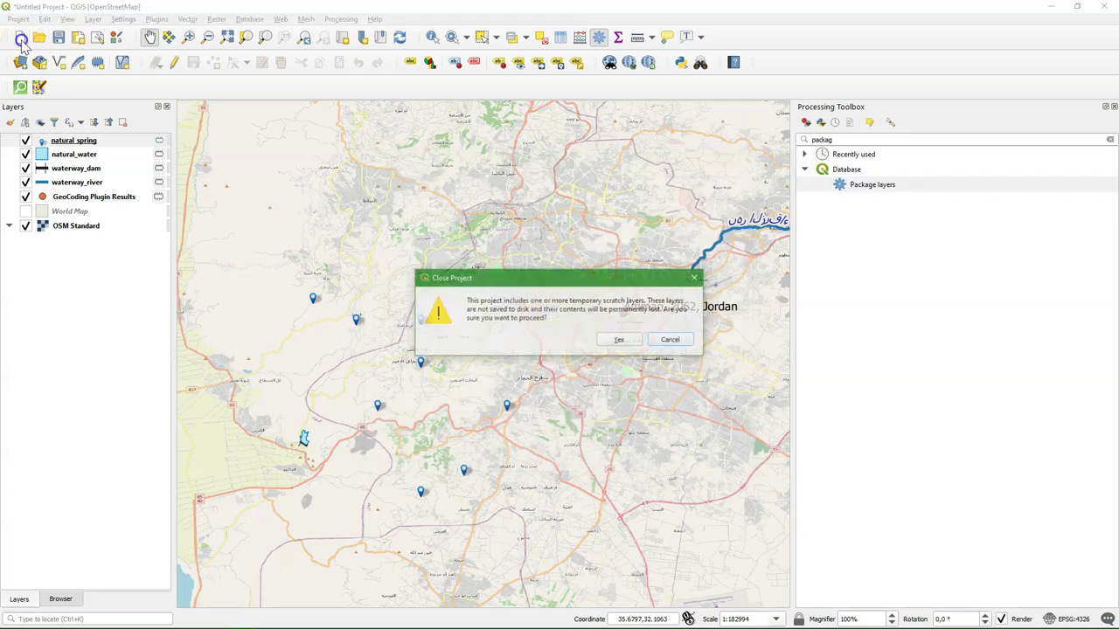
left_click(620, 340)
left_click(569, 339)
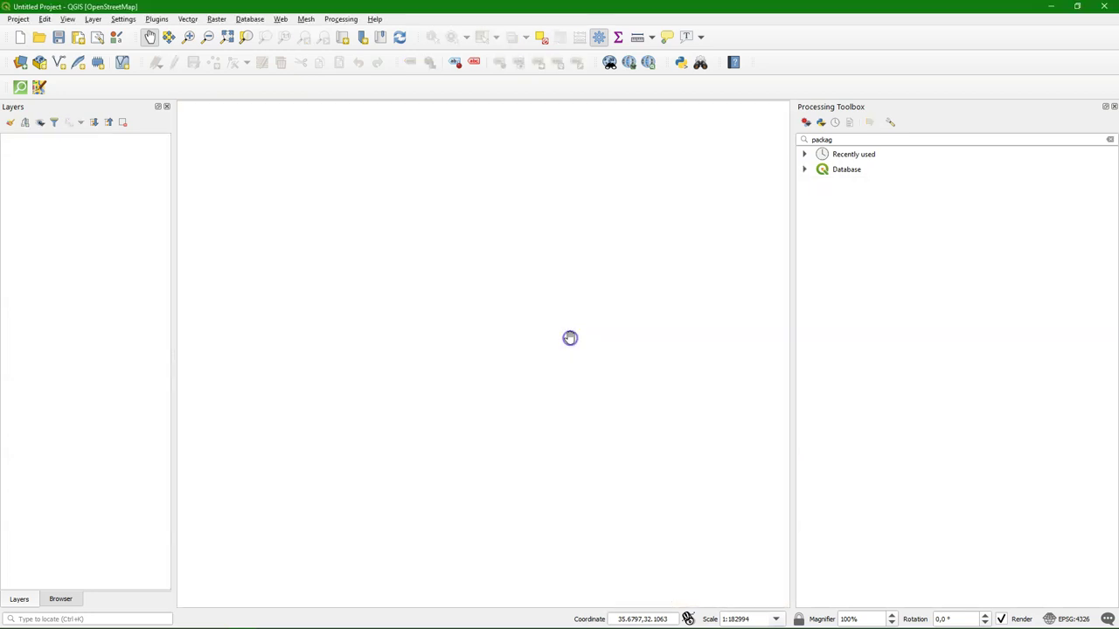
Step: Drag the four layers from Z:\OpenStreetMapTutorial\study_area.gpkg in the Browser onto the map
left_click(60, 599)
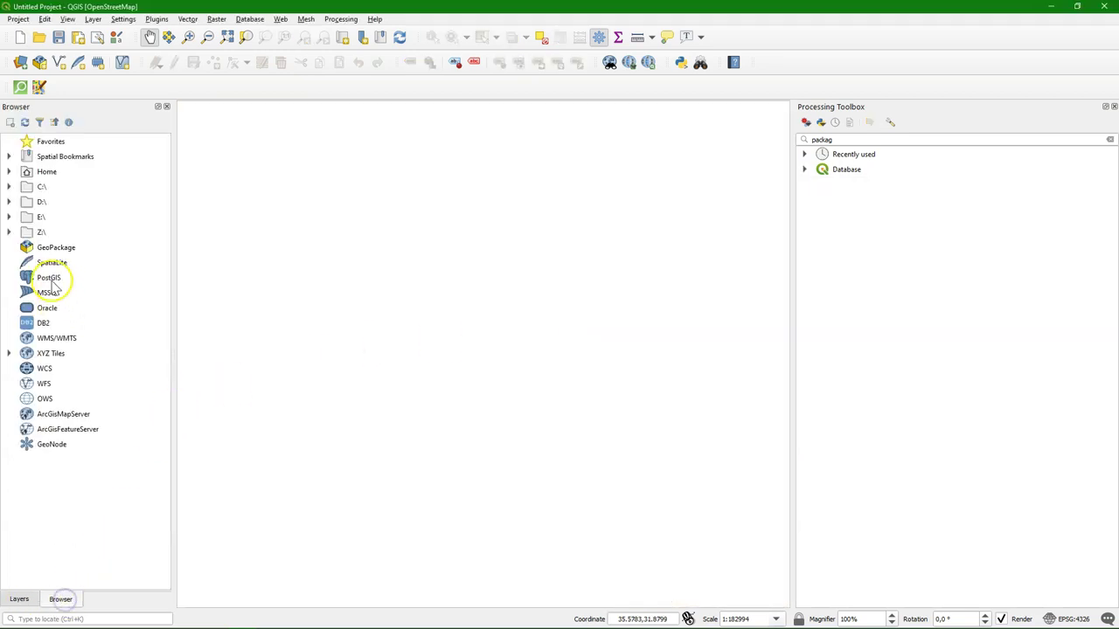
left_click(9, 232)
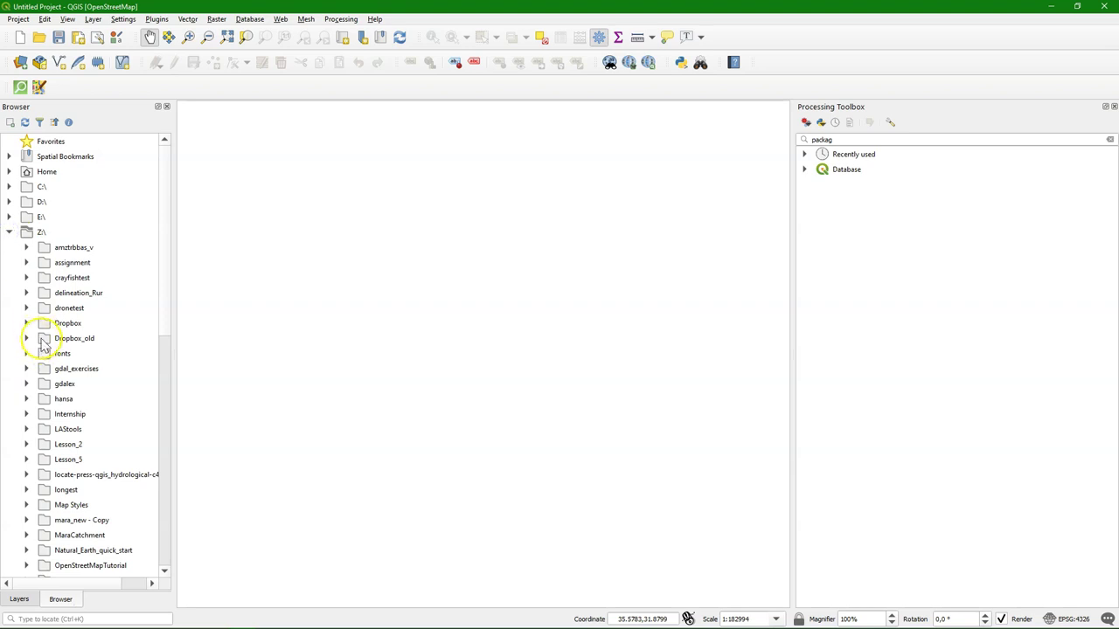
scroll(30, 354, "down", 1)
left_click(26, 520)
scroll(55, 461, "down", 3)
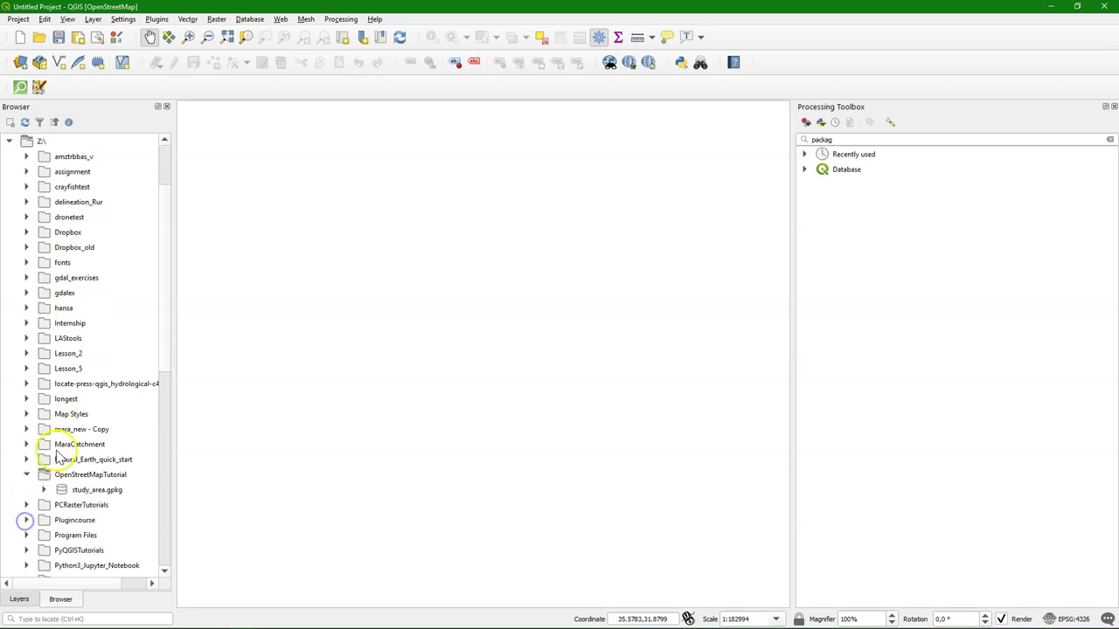
left_click(43, 399)
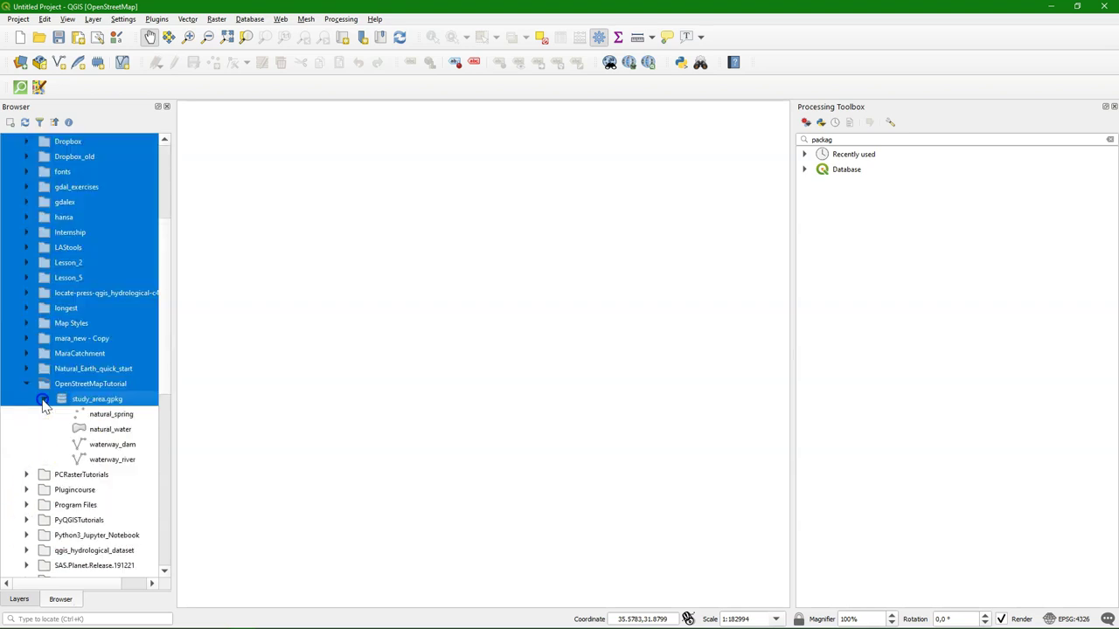
left_click(111, 414)
left_click(127, 464, "shift")
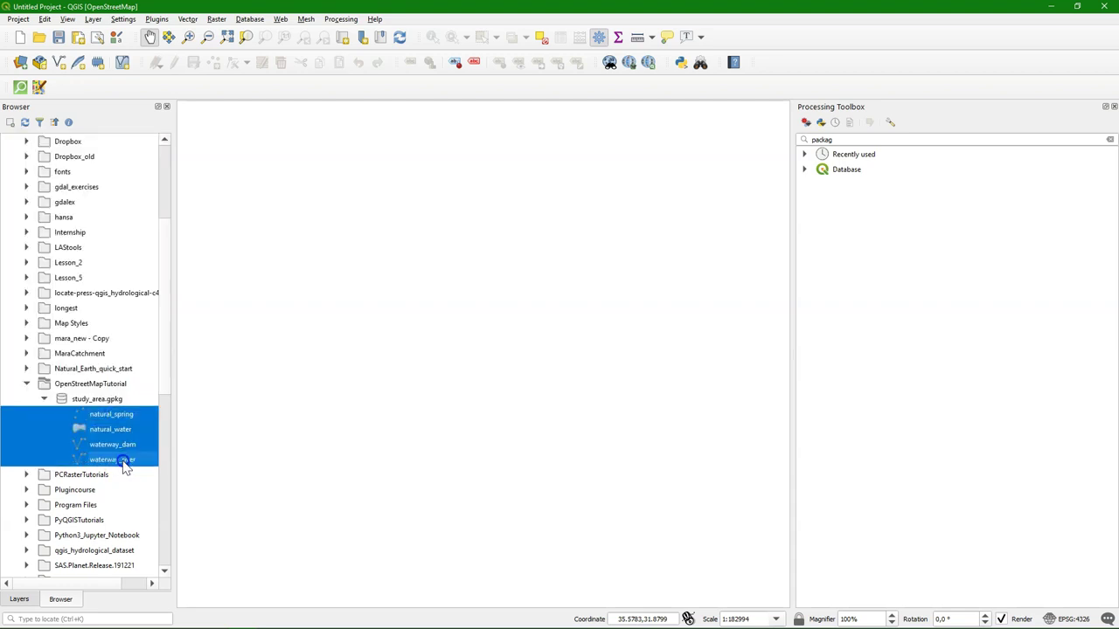
left_click_drag(125, 464, 500, 250)
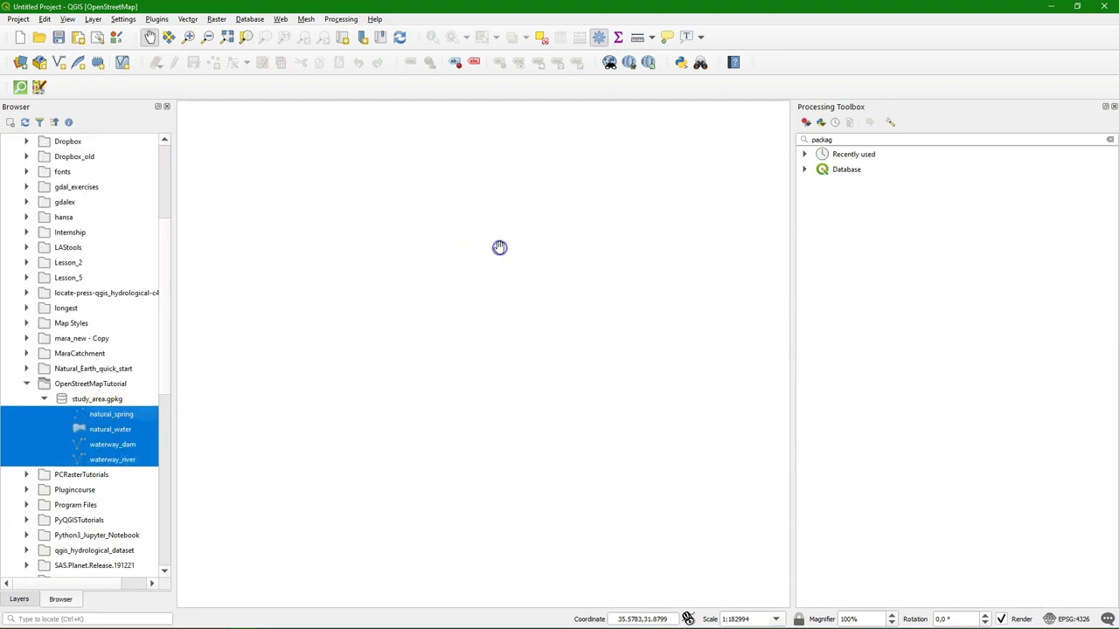
Step: Show the Layers panel and frame the map on Amman's river and springs
left_click(8, 600)
left_click_drag(332, 528, 421, 385)
scroll(421, 385, "up", 2)
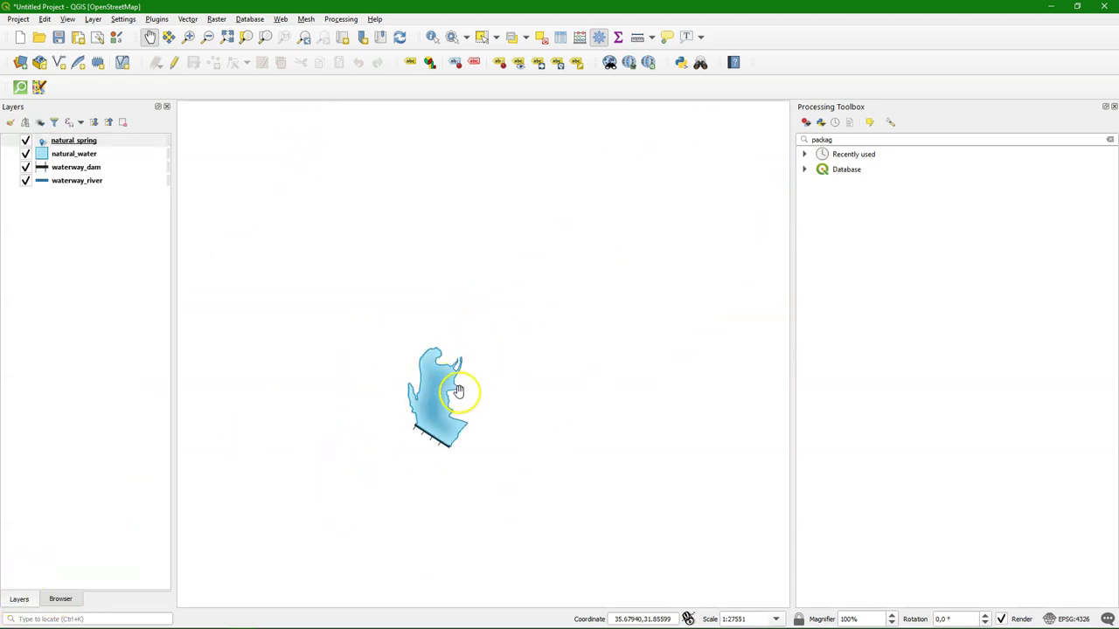
left_click_drag(578, 273, 442, 429)
scroll(444, 436, "down", 1)
scroll(465, 387, "down", 1)
scroll(579, 262, "down", 1)
left_click_drag(579, 259, 472, 277)
scroll(472, 277, "up", 3)
scroll(510, 285, "down", 2)
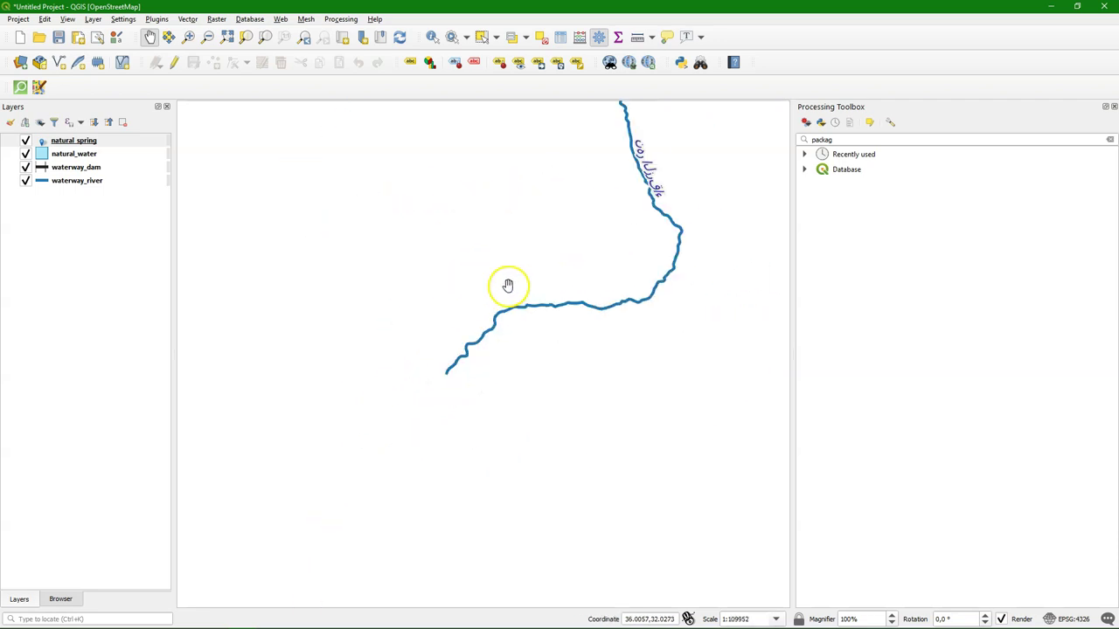
left_click_drag(428, 309, 597, 255)
scroll(504, 280, "down", 2)
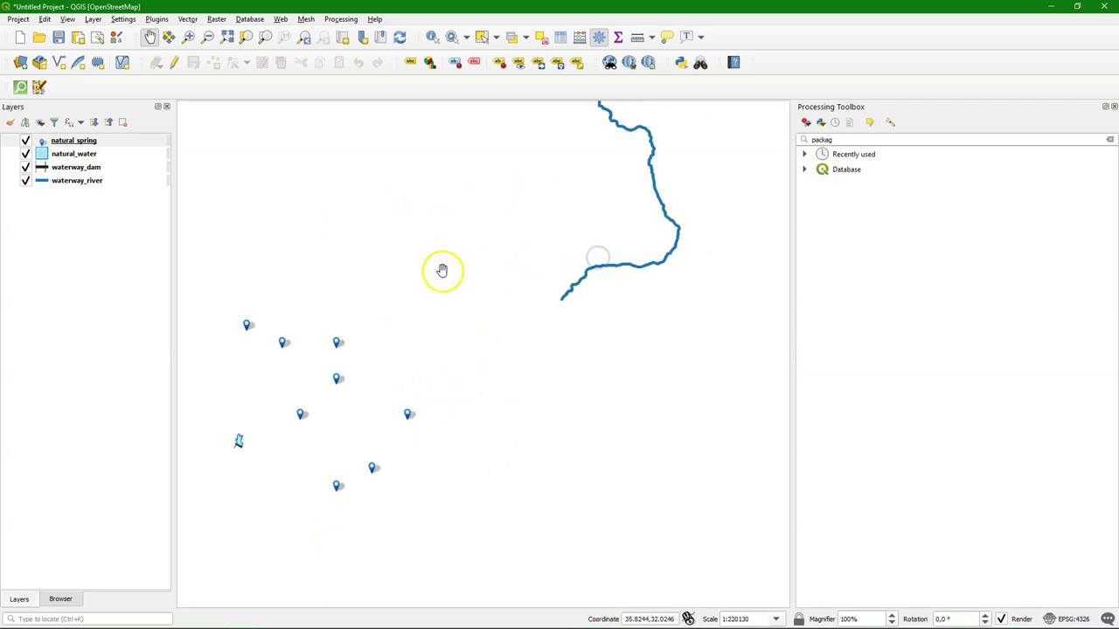
Step: Add the QuickMapServices OSM Standard basemap beneath the four study_area layers
left_click(281, 19)
mouse_move(312, 44)
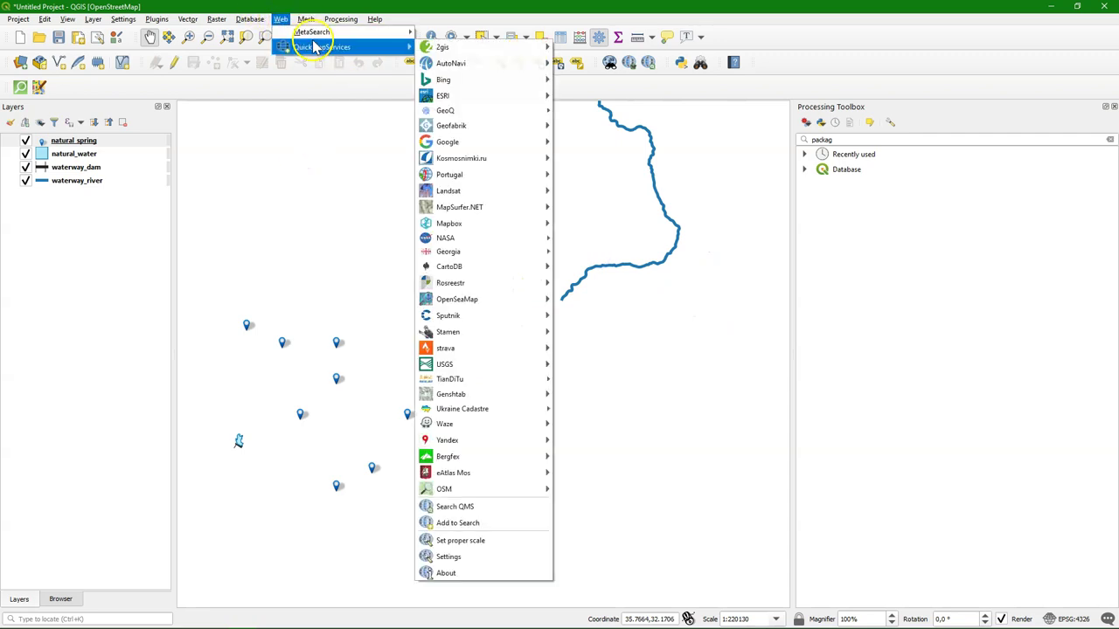
left_click(411, 49)
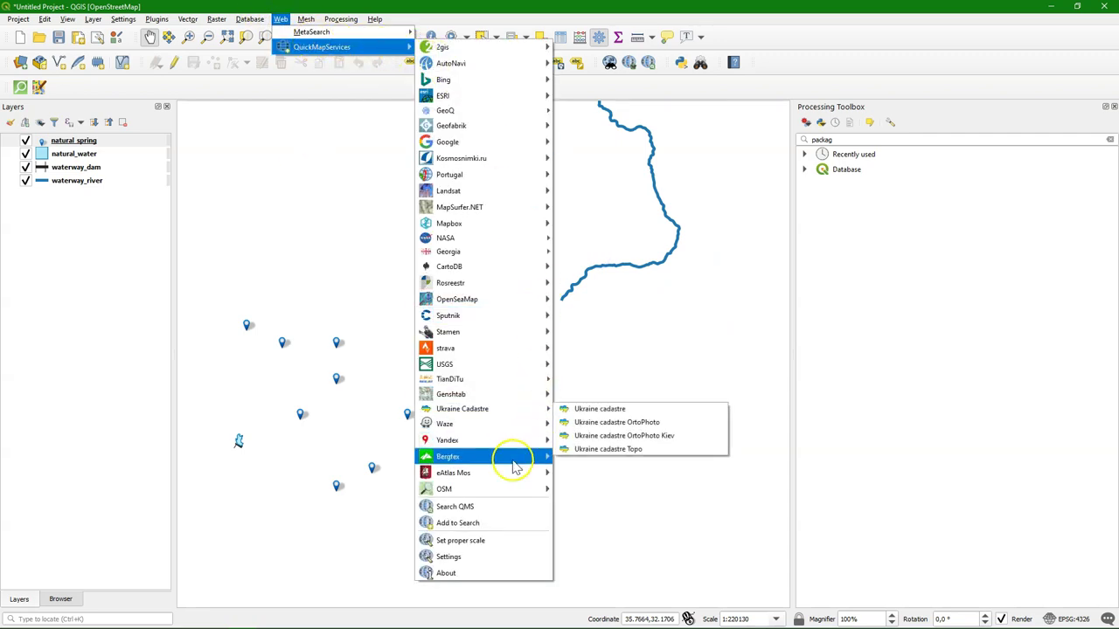
mouse_move(499, 487)
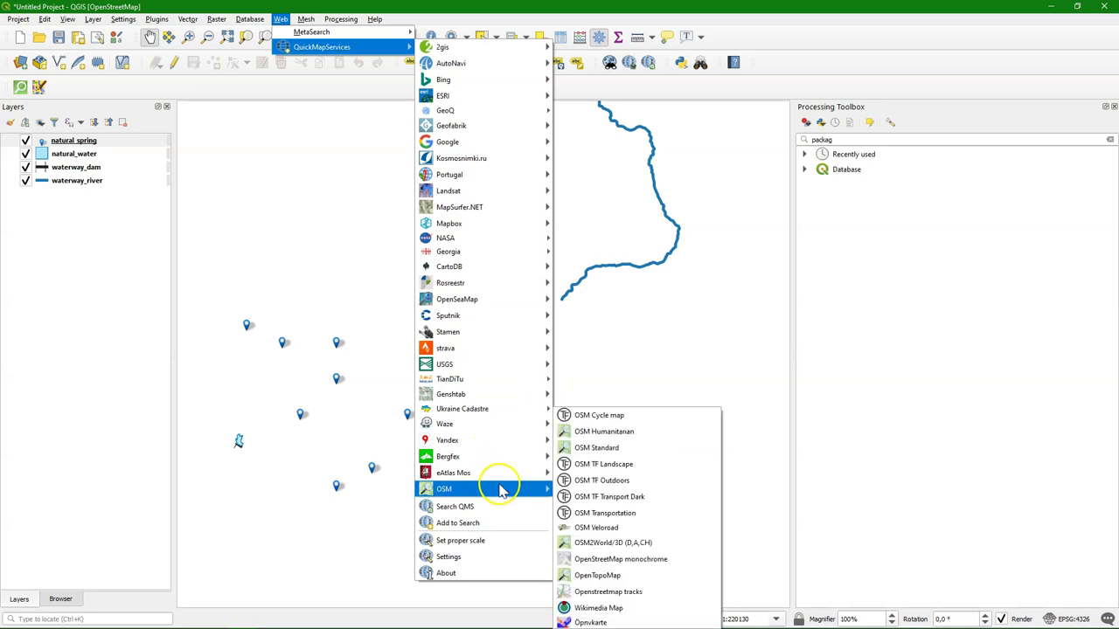
left_click(629, 449)
left_click_drag(477, 237, 553, 325)
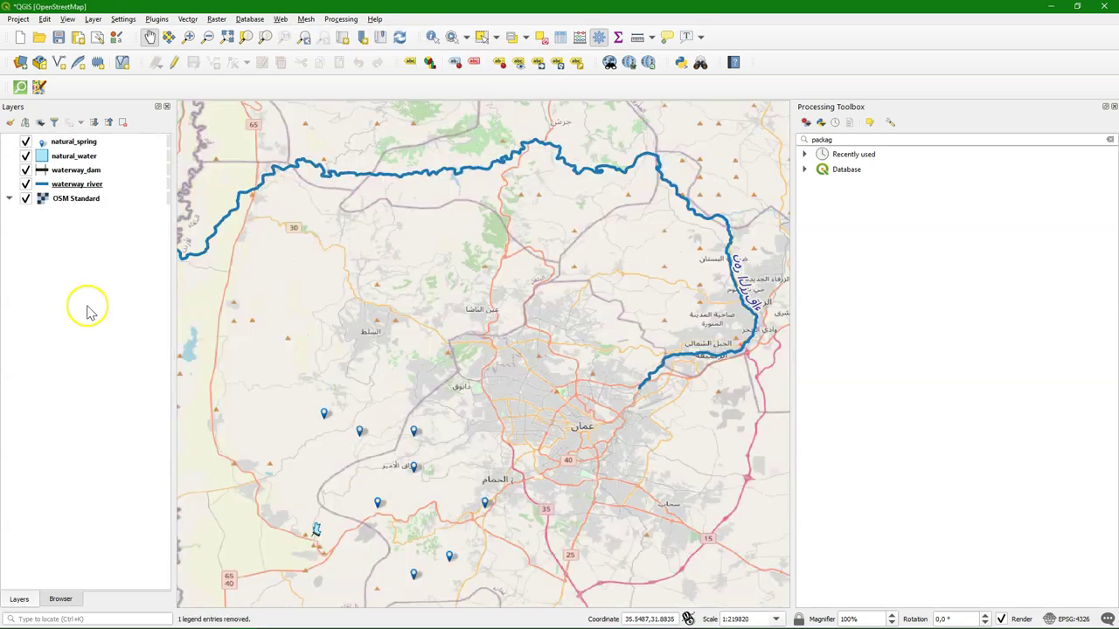
Step: Launch Snipping Tool and take a Window Snip of the QGIS window
left_click(12, 617)
type("snip")
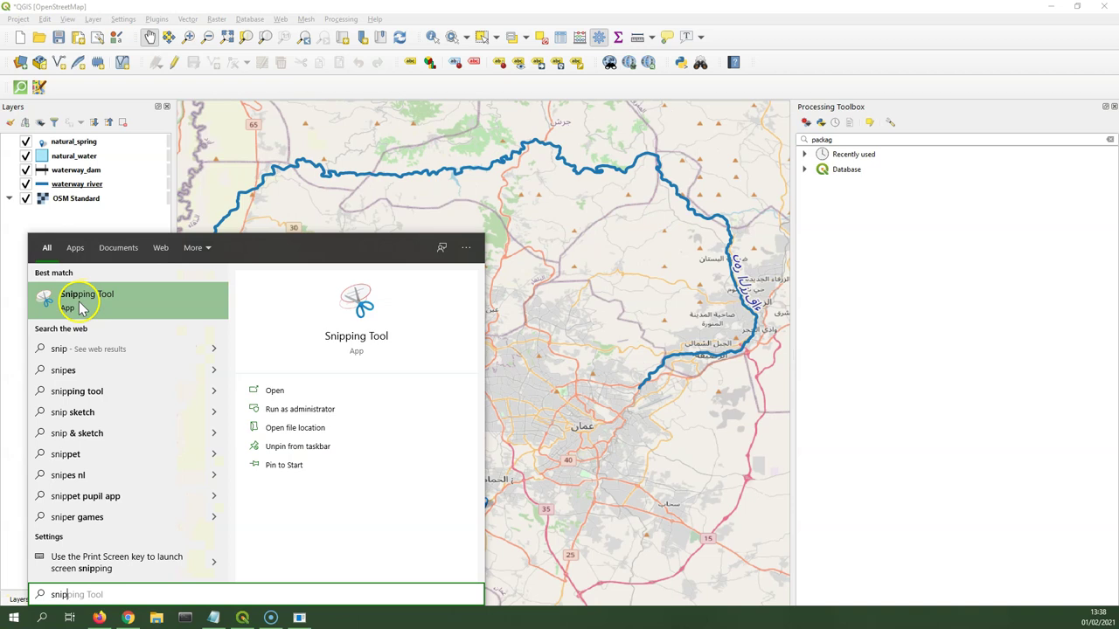
left_click(106, 311)
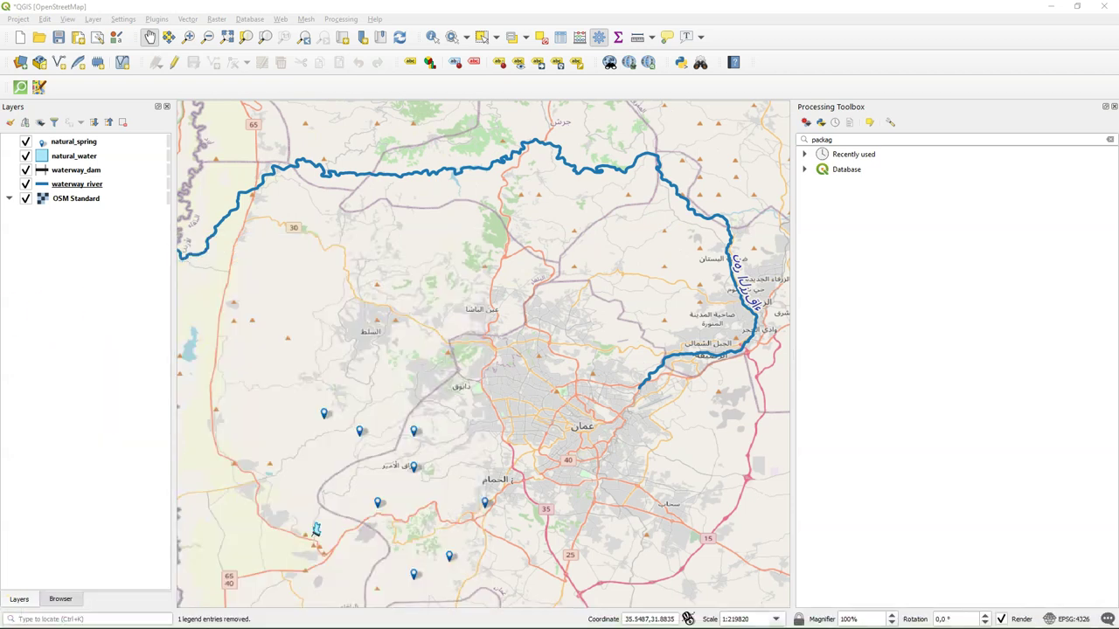
left_click_drag(312, 272, 734, 247)
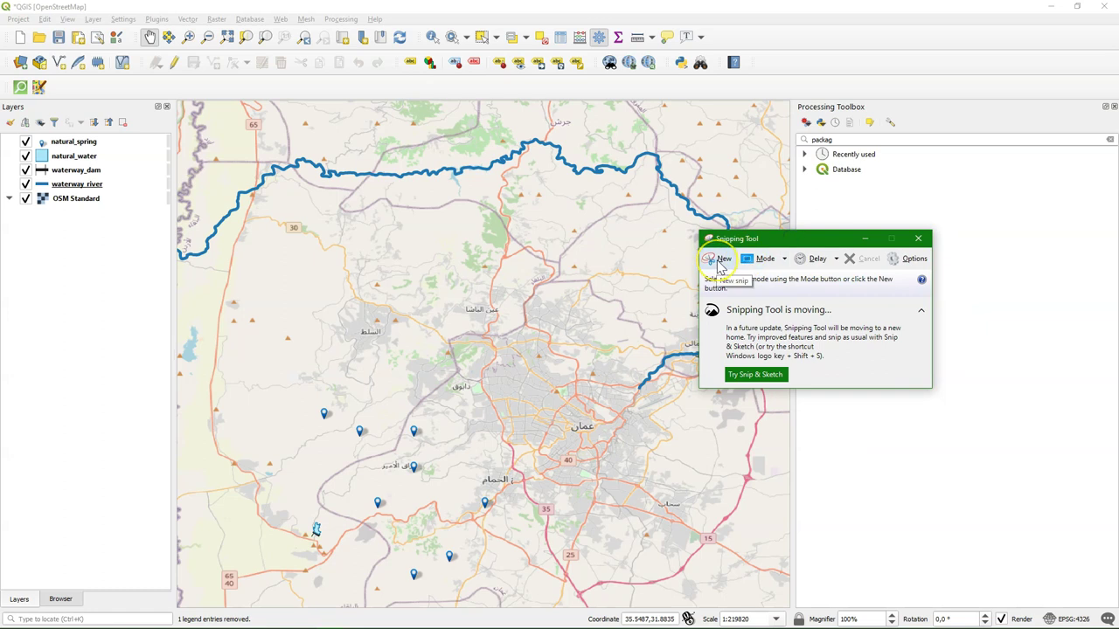
left_click(784, 258)
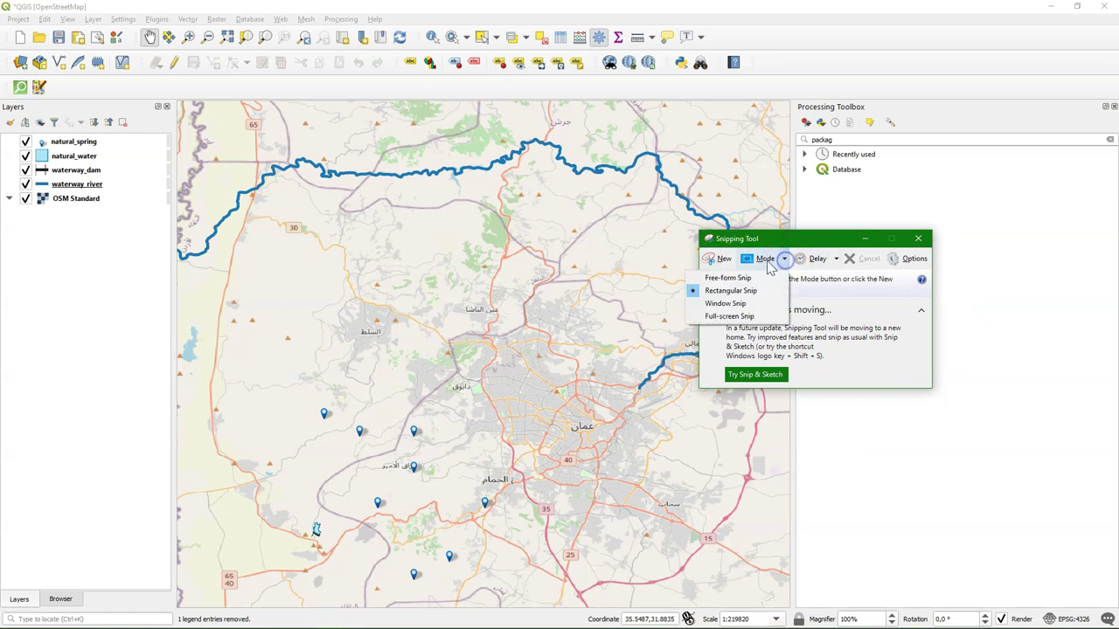
left_click(732, 306)
left_click(280, 12)
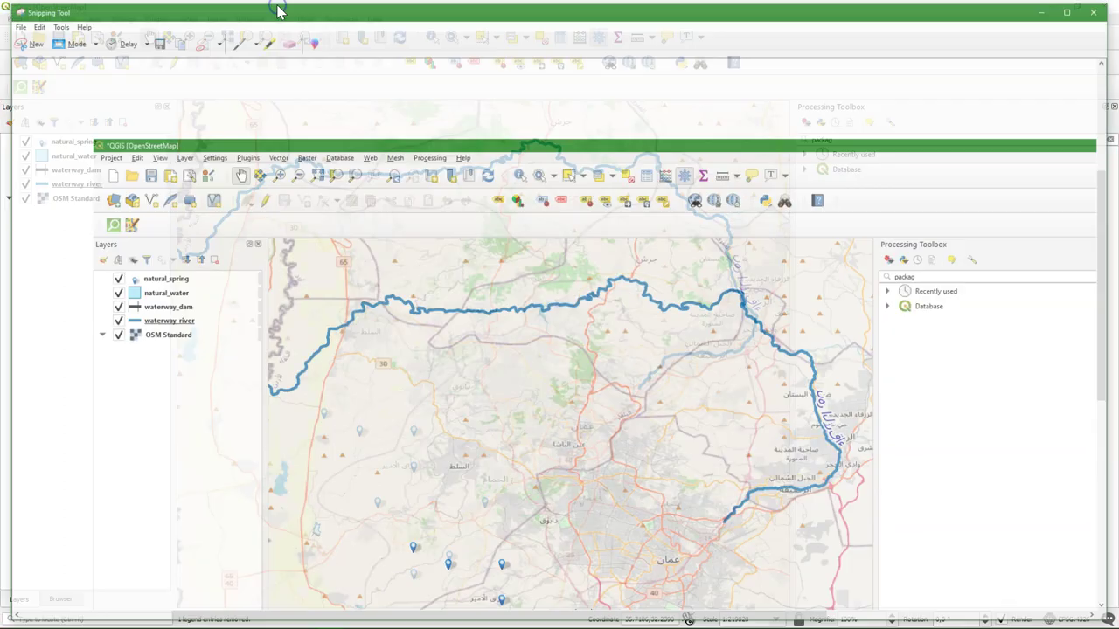
Step: Save the capture as as.PNG in the Pictures folder
scroll(186, 141, "down", 1)
scroll(185, 141, "down", 1)
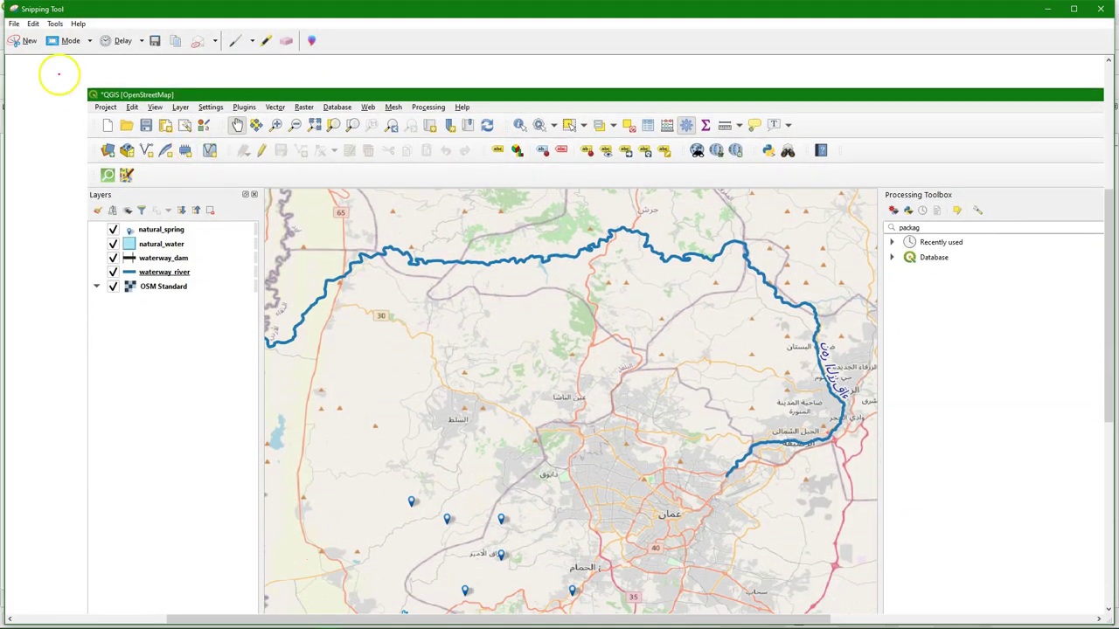
left_click(14, 24)
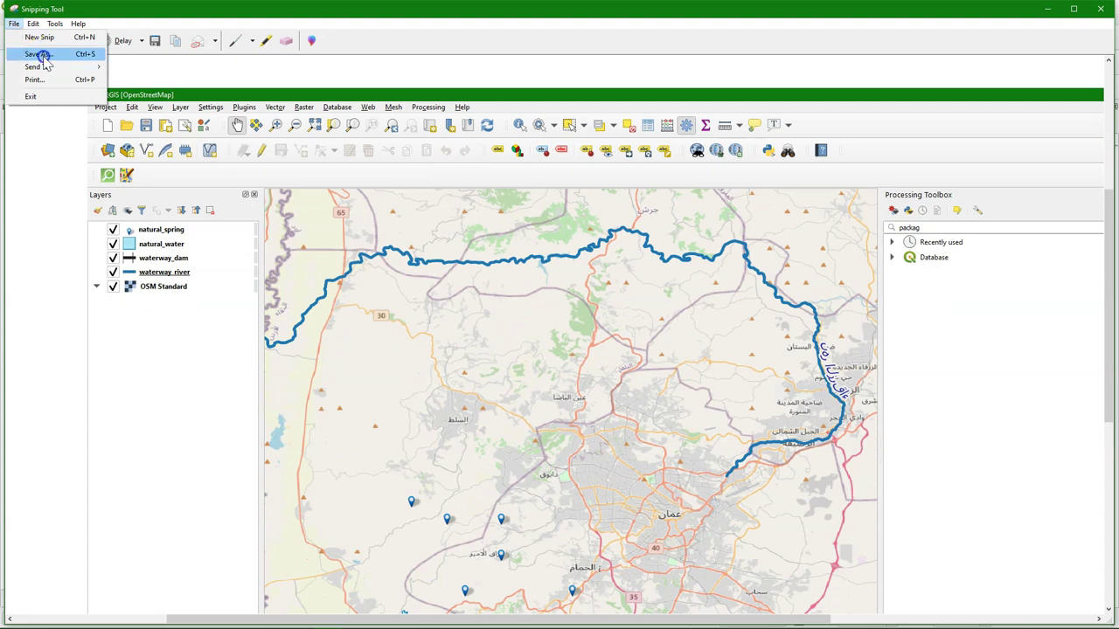
left_click(39, 54)
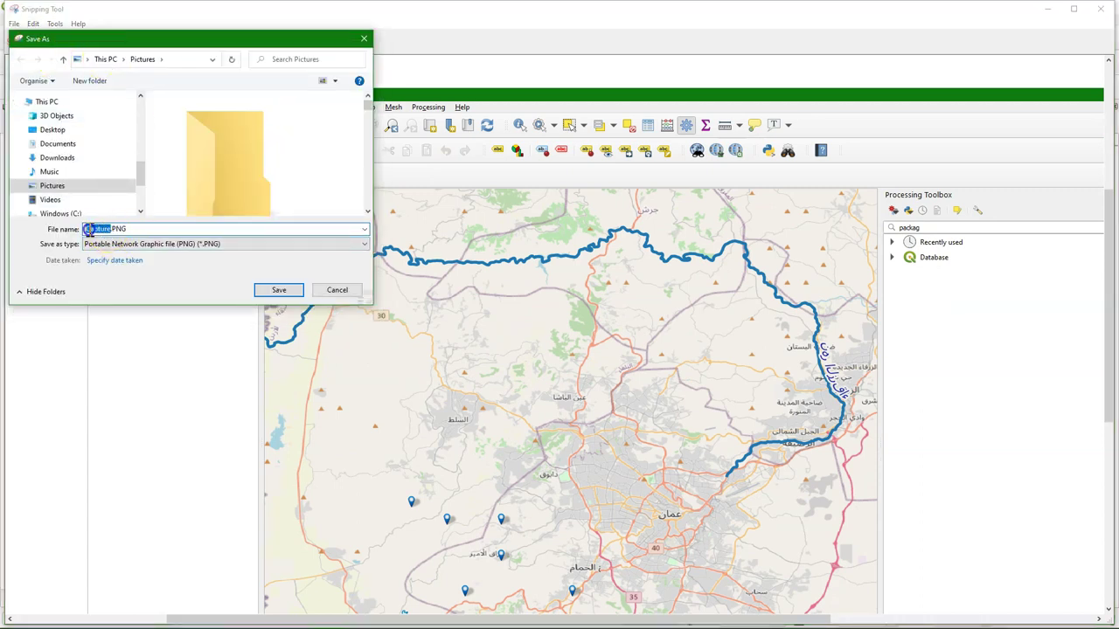
type("assignment_OSM")
left_click(278, 290)
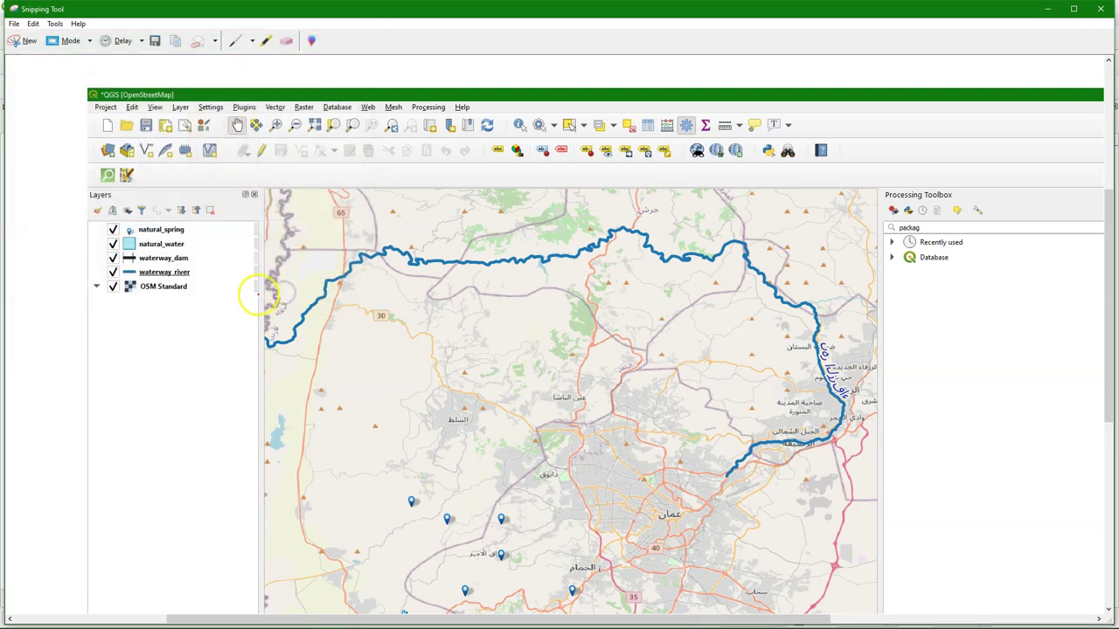